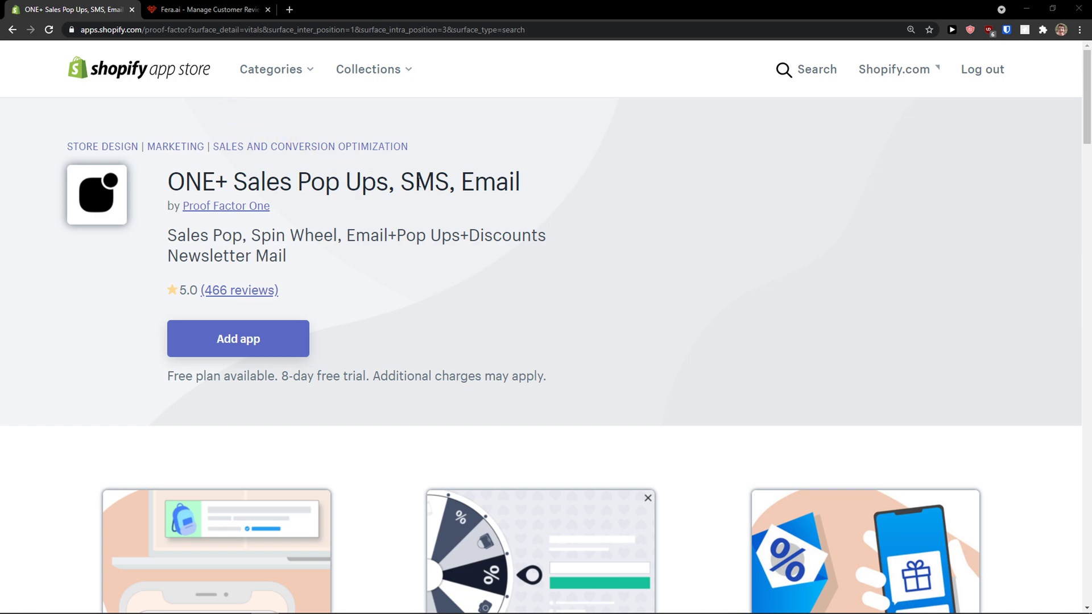
Add the ONE+ Sales Pop Ups, SMS, Email app from its listing and authorize installing it on the store.
left_click_drag(523, 185, 165, 177)
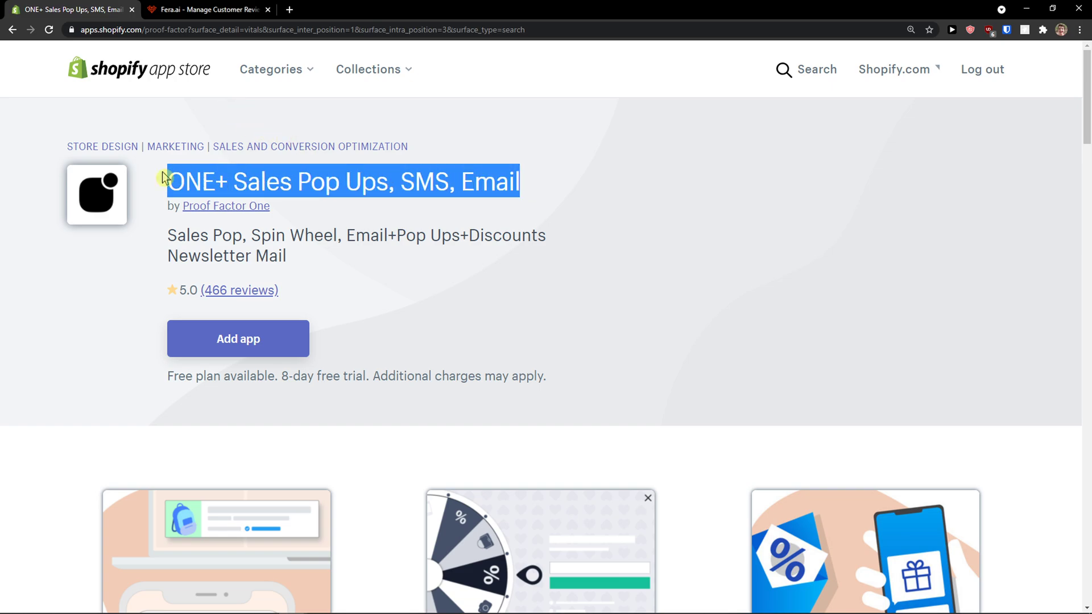
left_click(273, 343)
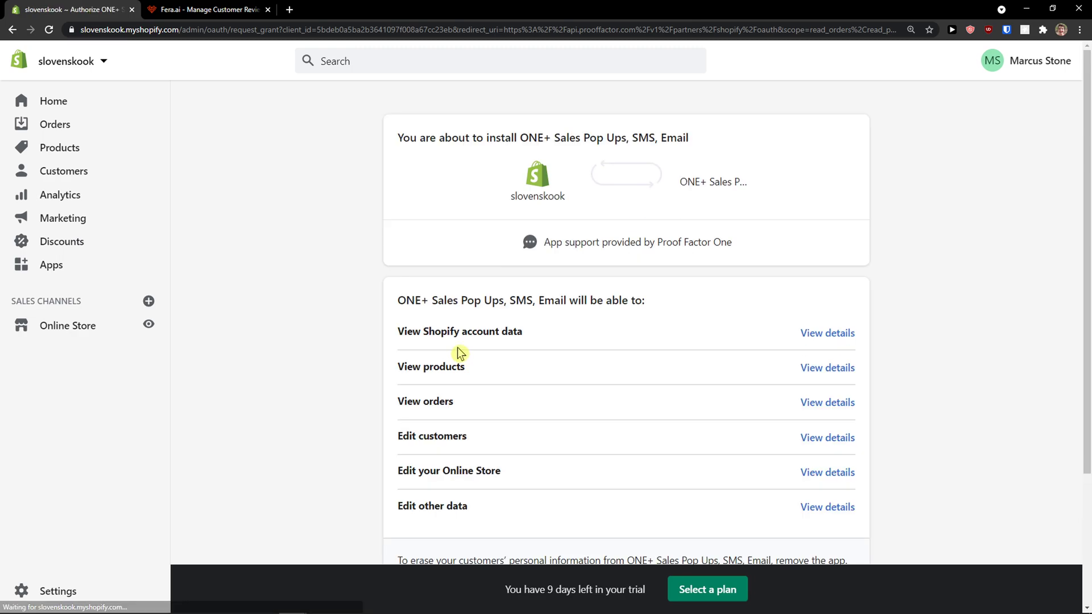
scroll(726, 340, "down", 1)
scroll(727, 340, "down", 3)
left_click(834, 458)
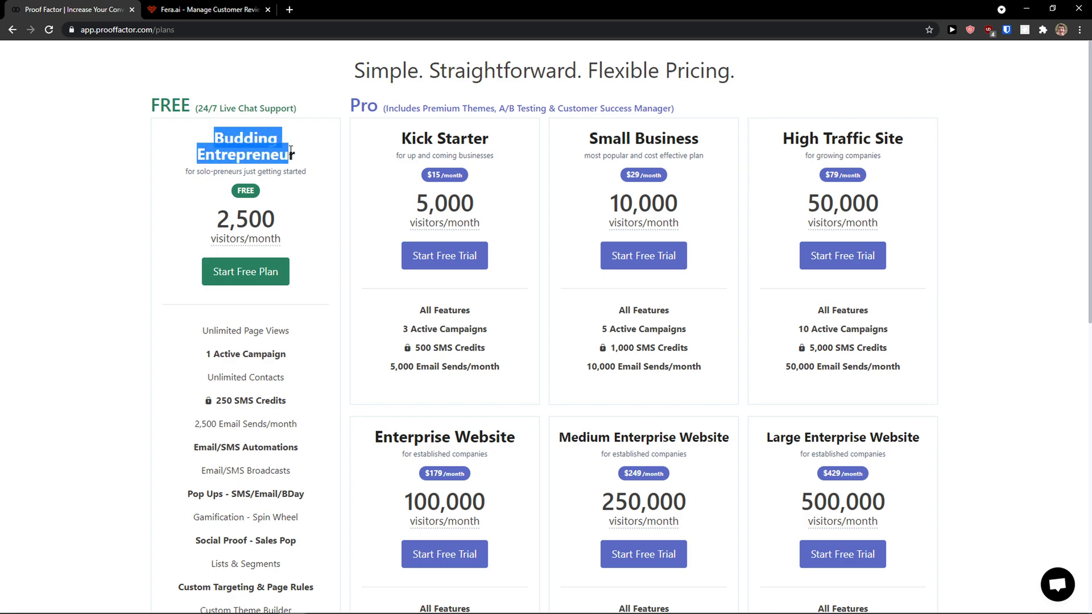
Start the free Budding Entrepreneur plan and continue past the 24/7 Live Support page.
left_click(269, 279)
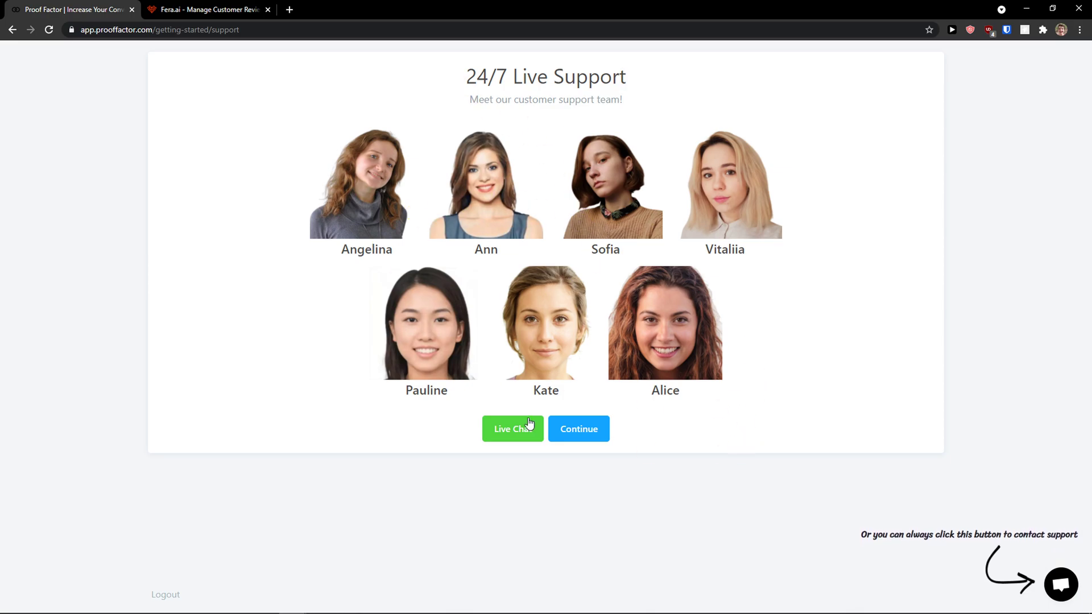
left_click(572, 435)
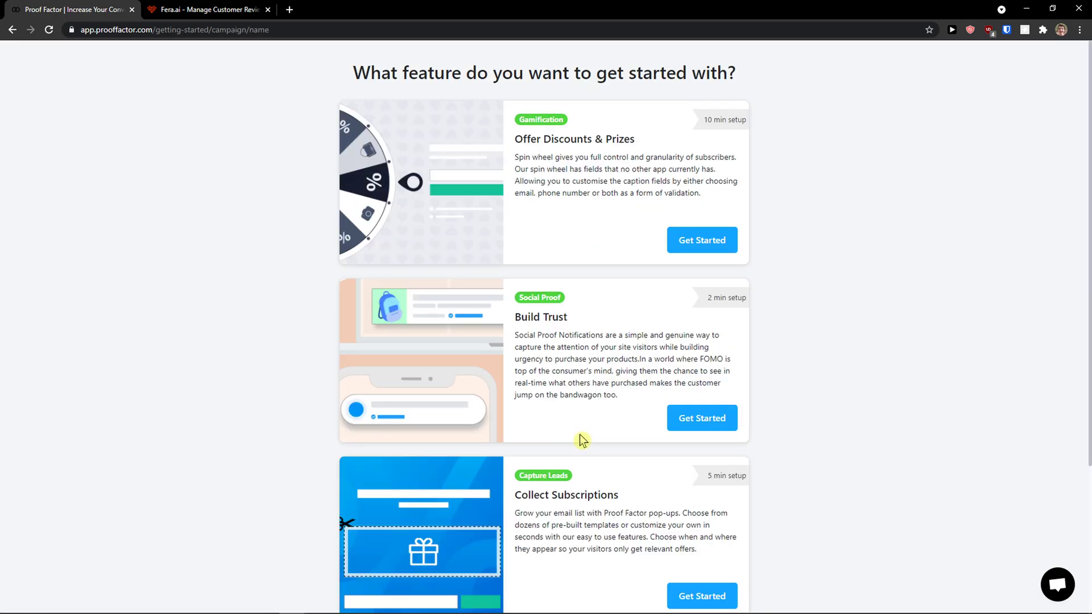
scroll(575, 440, "down", 1)
scroll(605, 393, "up", 1)
scroll(608, 382, "down", 1)
scroll(607, 383, "up", 1)
Read the spin wheel and Build Trust feature descriptions on the get-started page.
left_click_drag(514, 158, 734, 192)
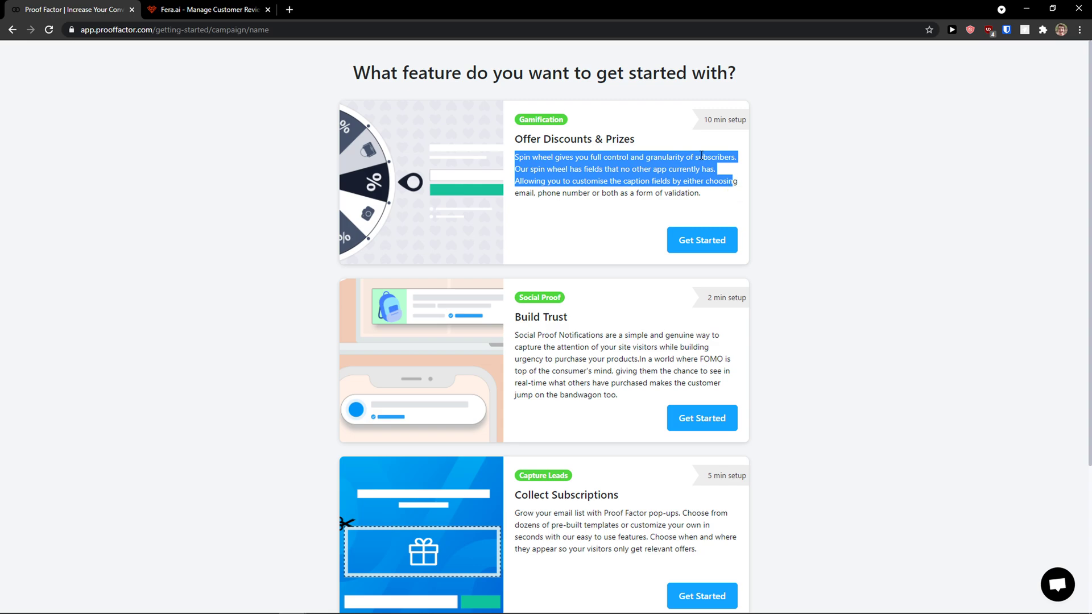
left_click(658, 154)
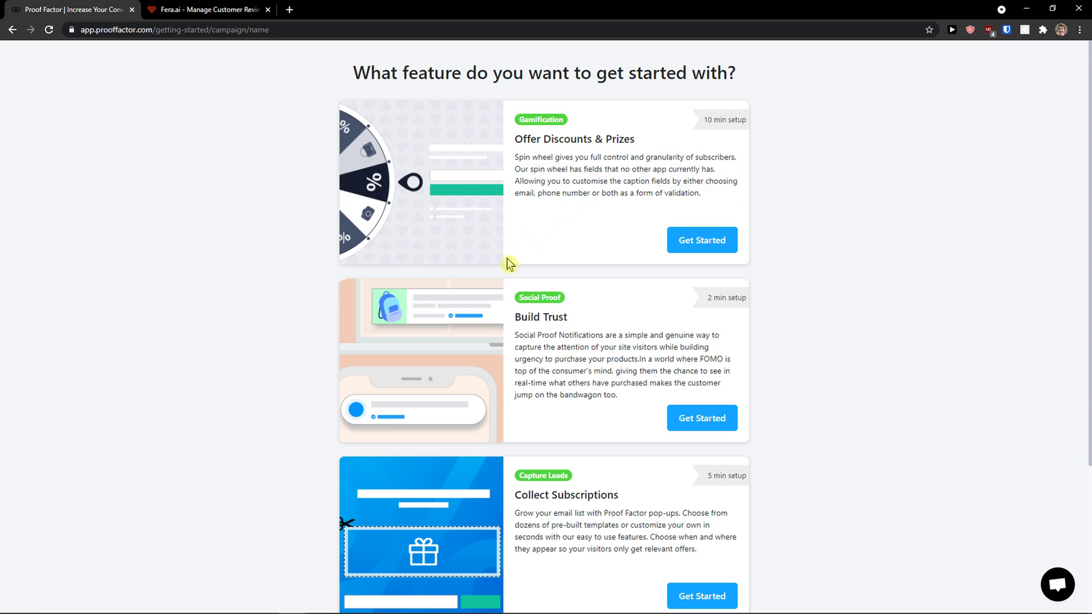
scroll(507, 266, "down", 2)
scroll(507, 266, "down", 1)
scroll(506, 266, "up", 1)
left_click_drag(519, 221, 614, 288)
scroll(614, 291, "down", 1)
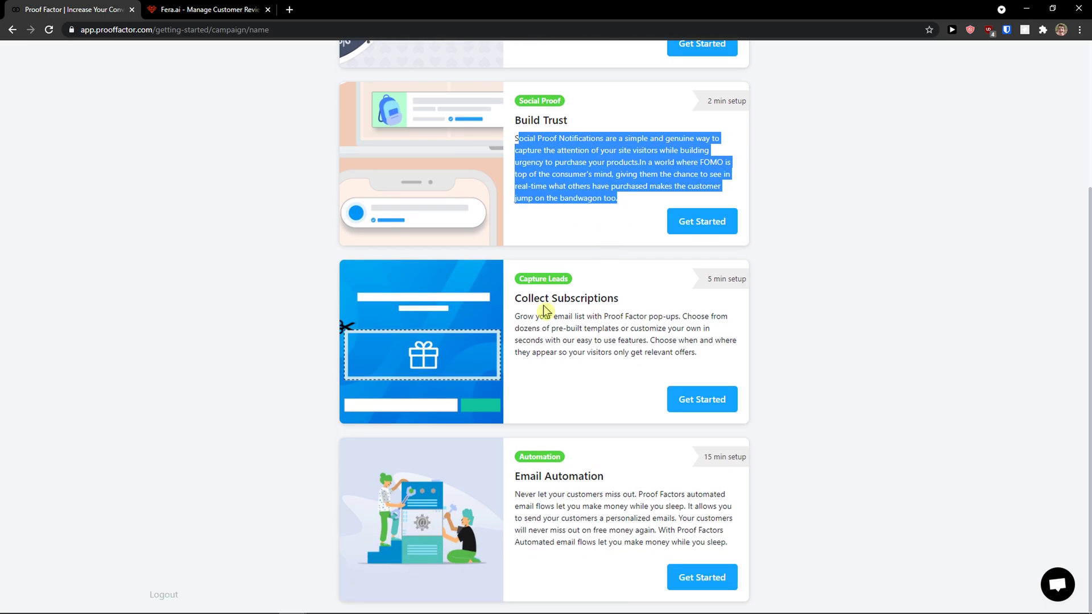
Read the Email Automation feature description and the rest of the feature list.
left_click(518, 332)
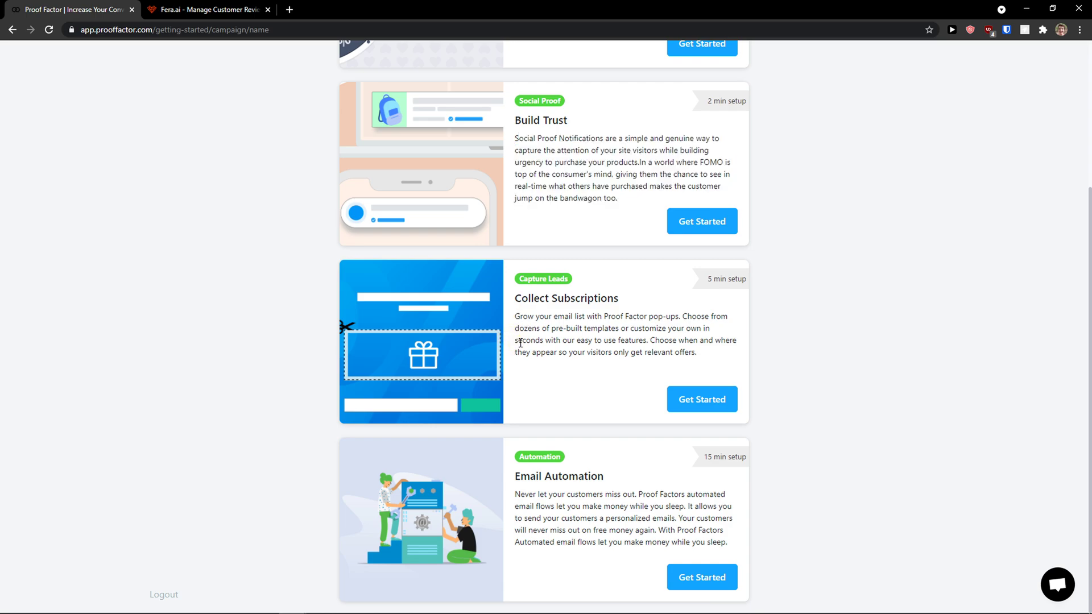
left_click_drag(510, 491, 715, 531)
scroll(712, 534, "up", 3)
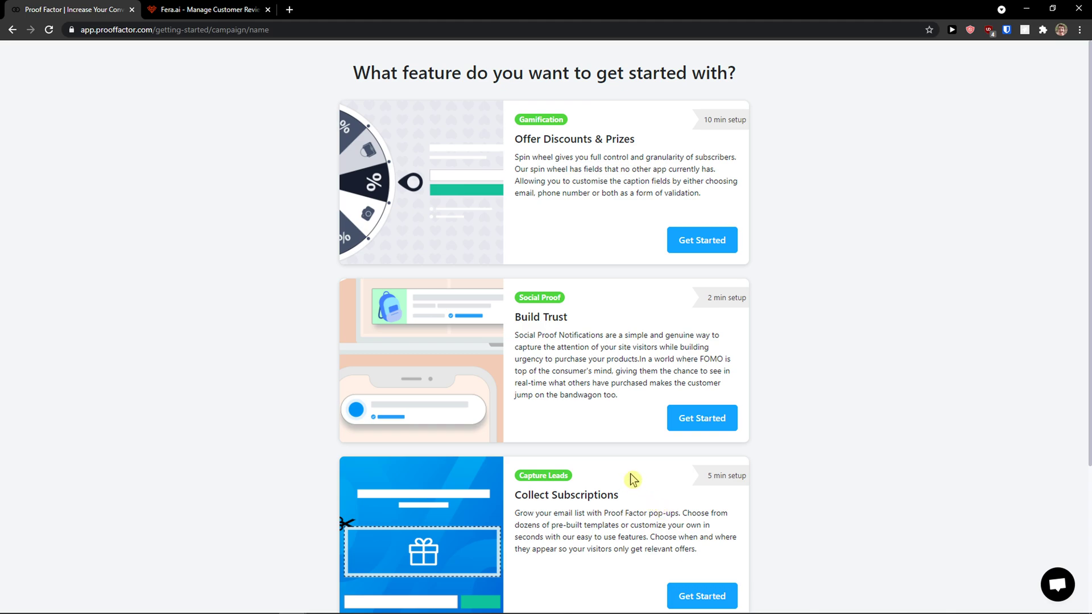
scroll(519, 348, "down", 1)
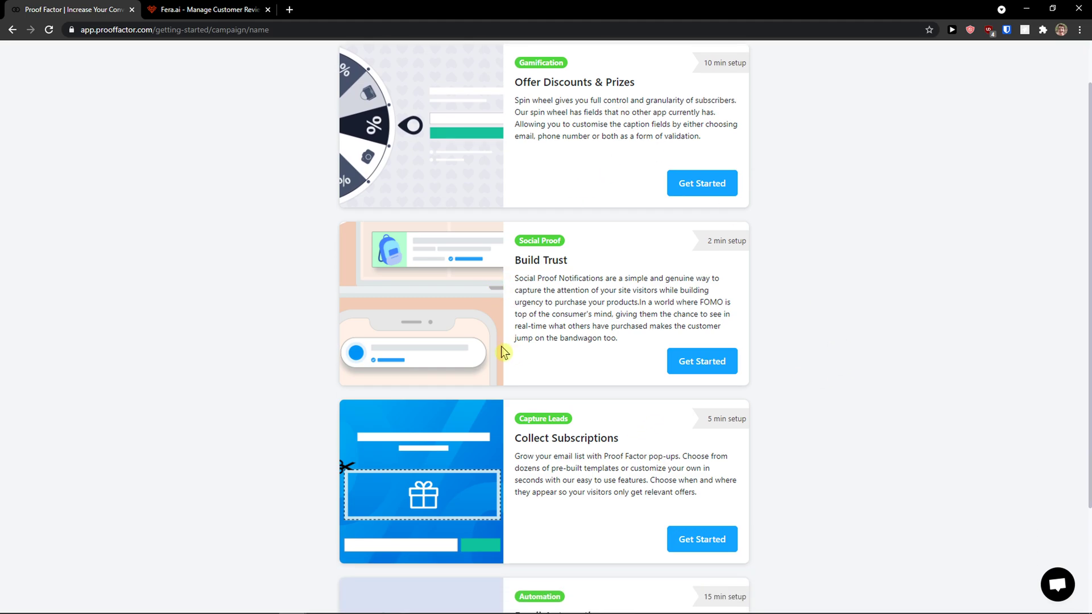
scroll(519, 348, "down", 2)
left_click(575, 373)
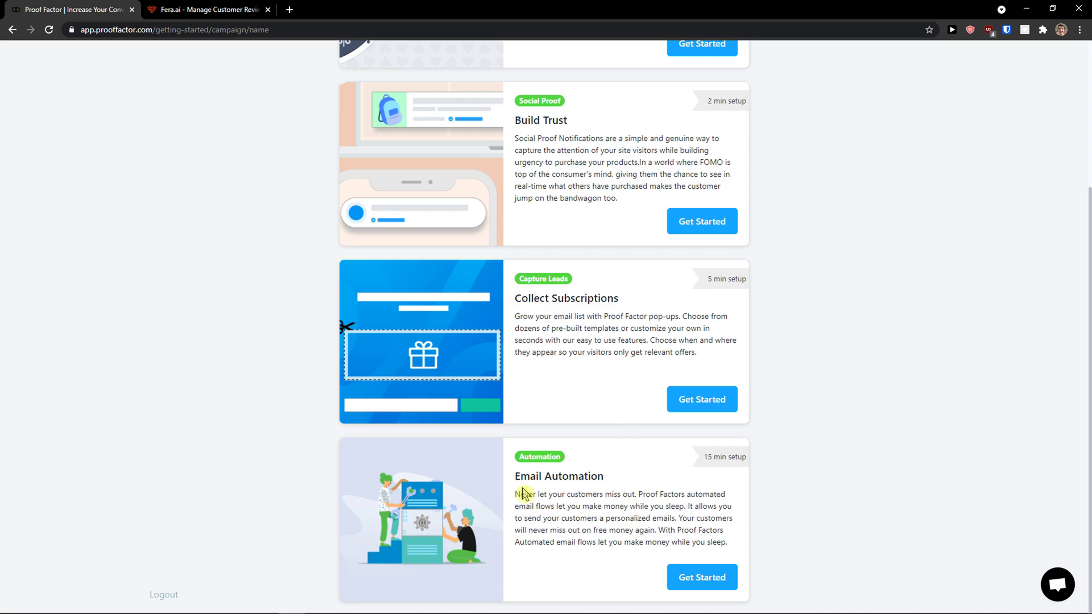
scroll(602, 493, "up", 3)
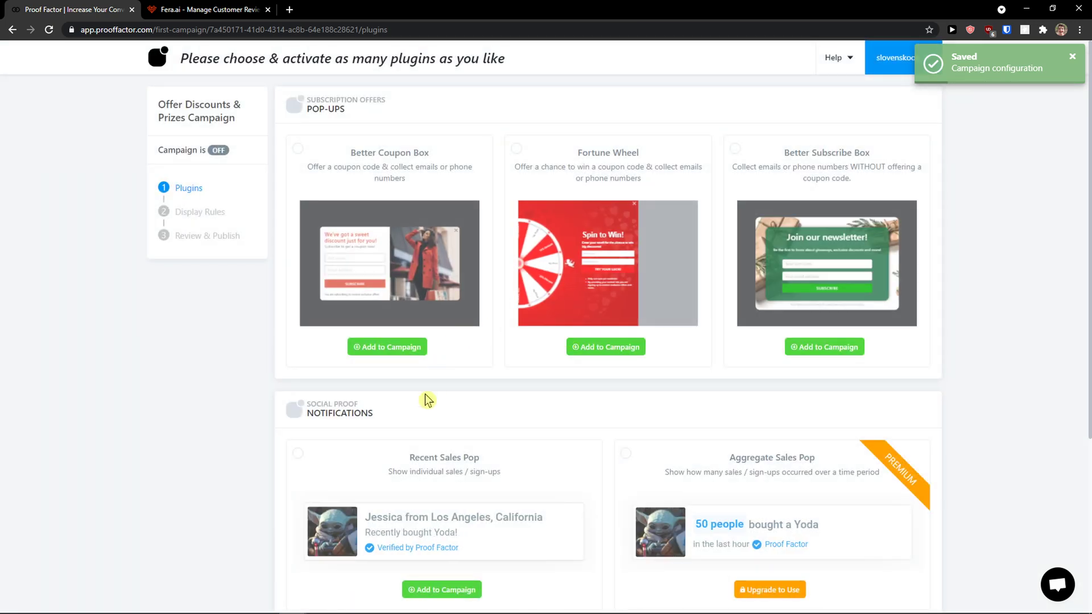
Add Better Coupon Box to the campaign, then return to the plugins and select Fortune Wheel.
scroll(410, 398, "down", 1)
scroll(390, 397, "up", 1)
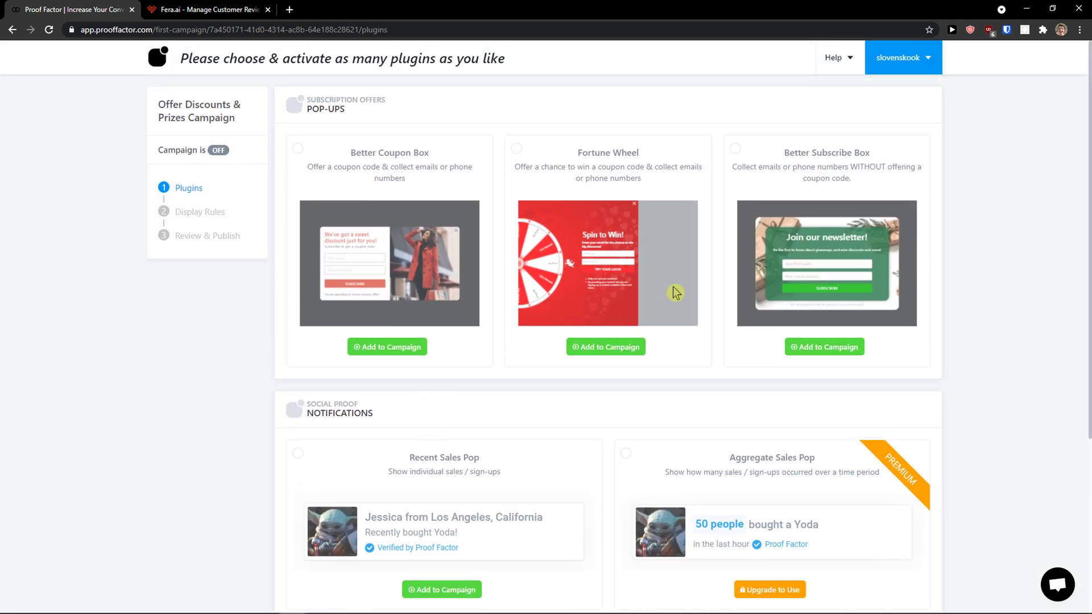
left_click(296, 154)
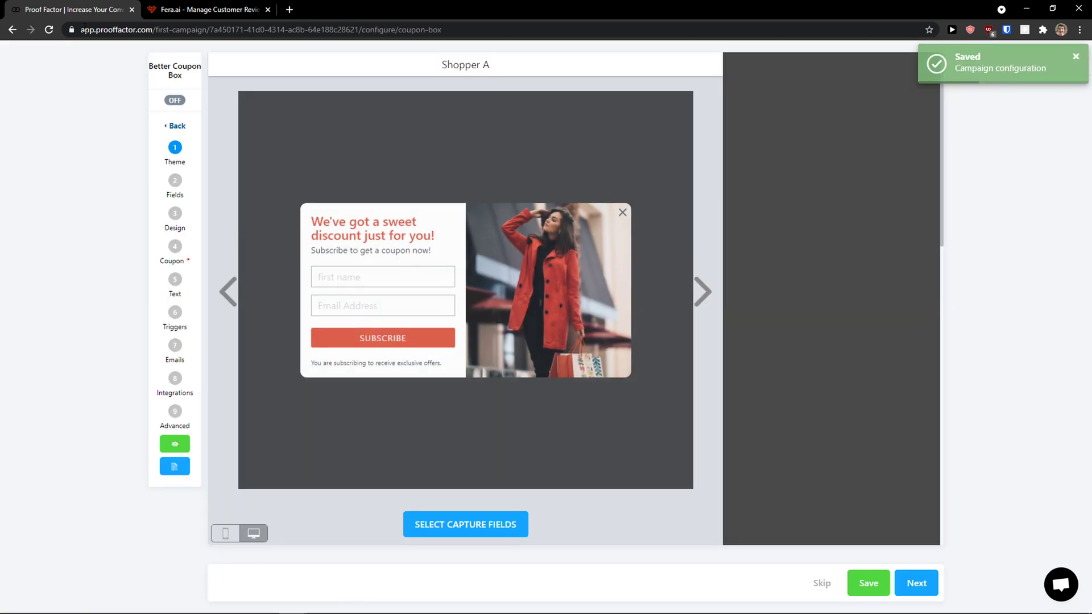
left_click(12, 31)
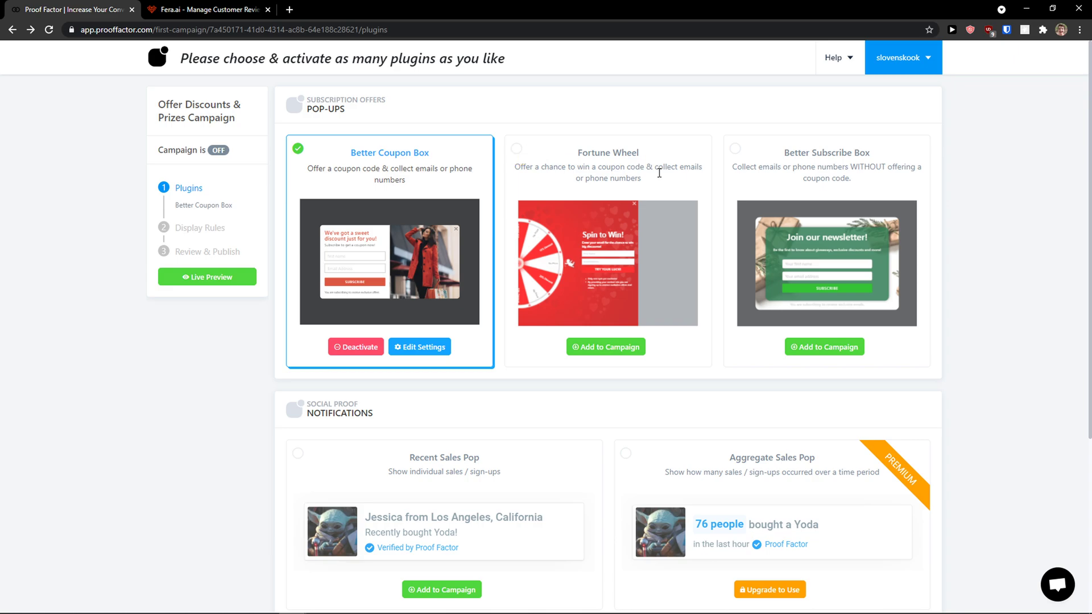
left_click(514, 151)
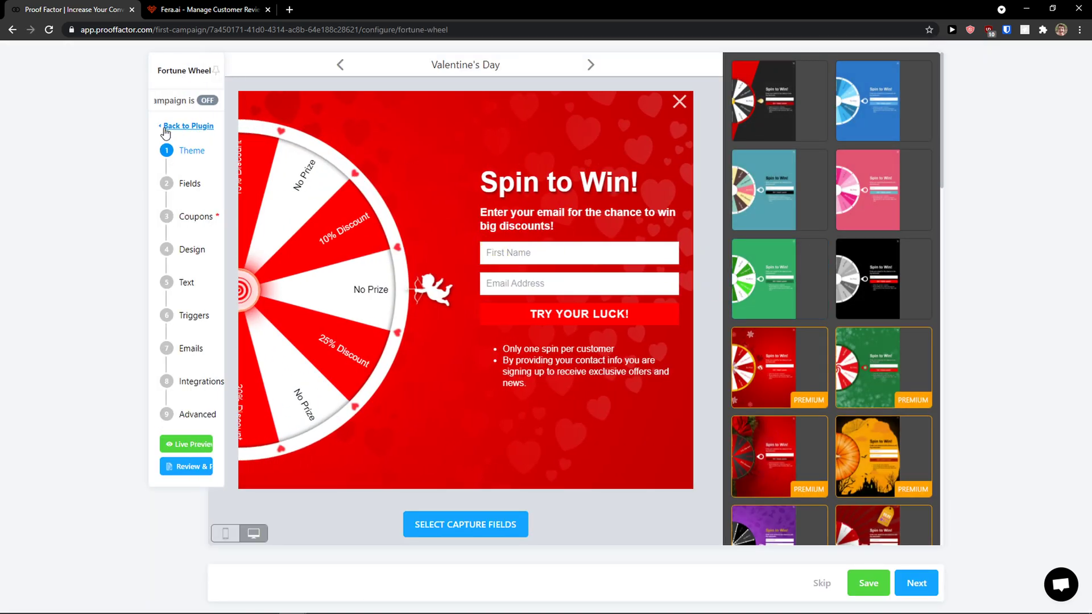
Compare the Ocean, Beach, Love and Moon wheel themes, then settle on Black Friday.
left_click(773, 107)
left_click(875, 106)
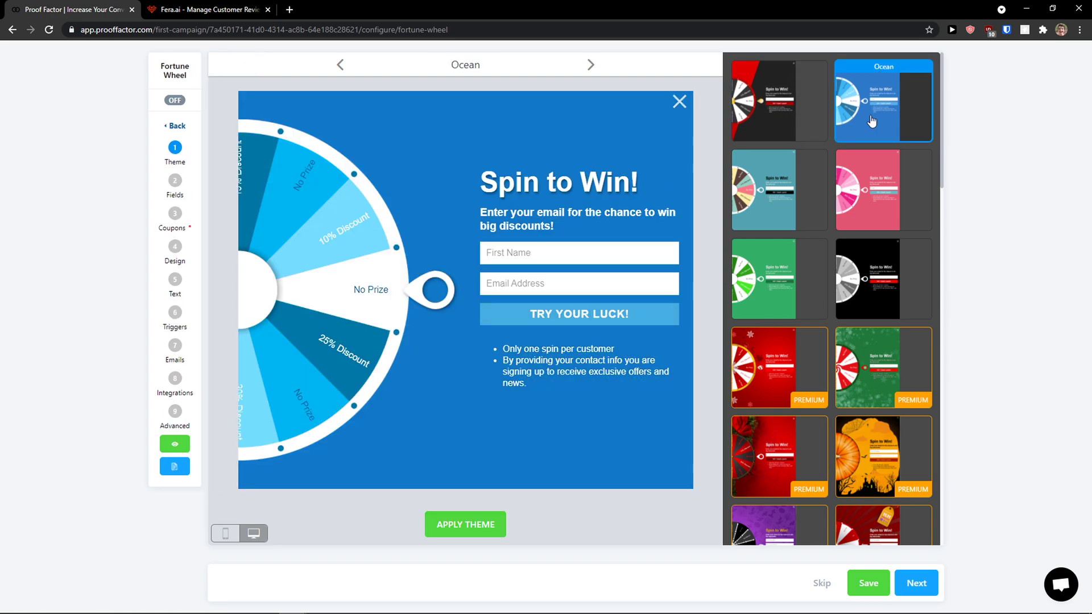
left_click(805, 171)
left_click(773, 105)
left_click(870, 182)
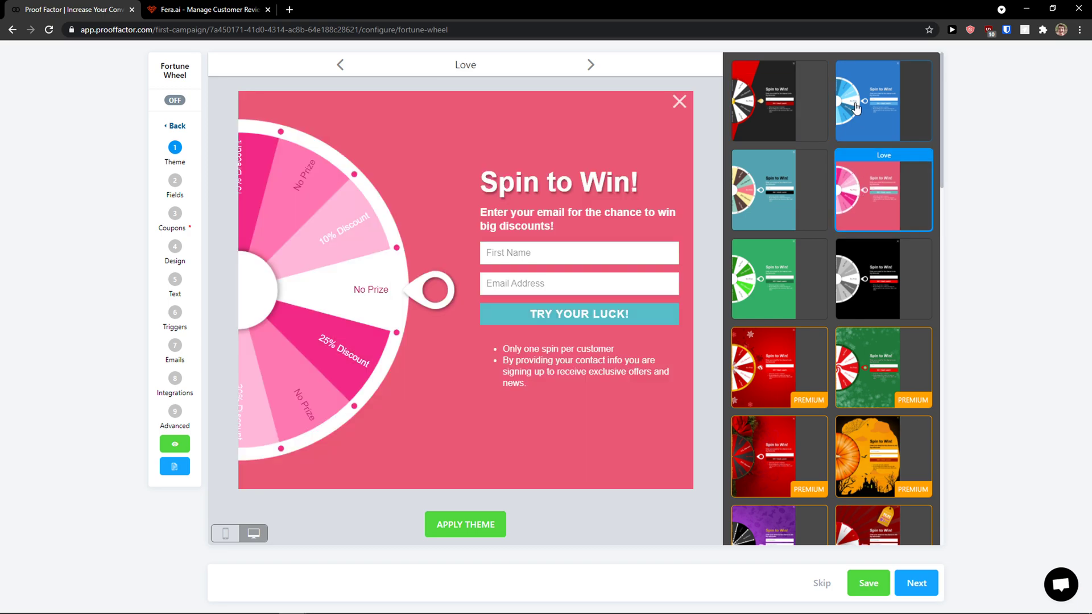
left_click(856, 105)
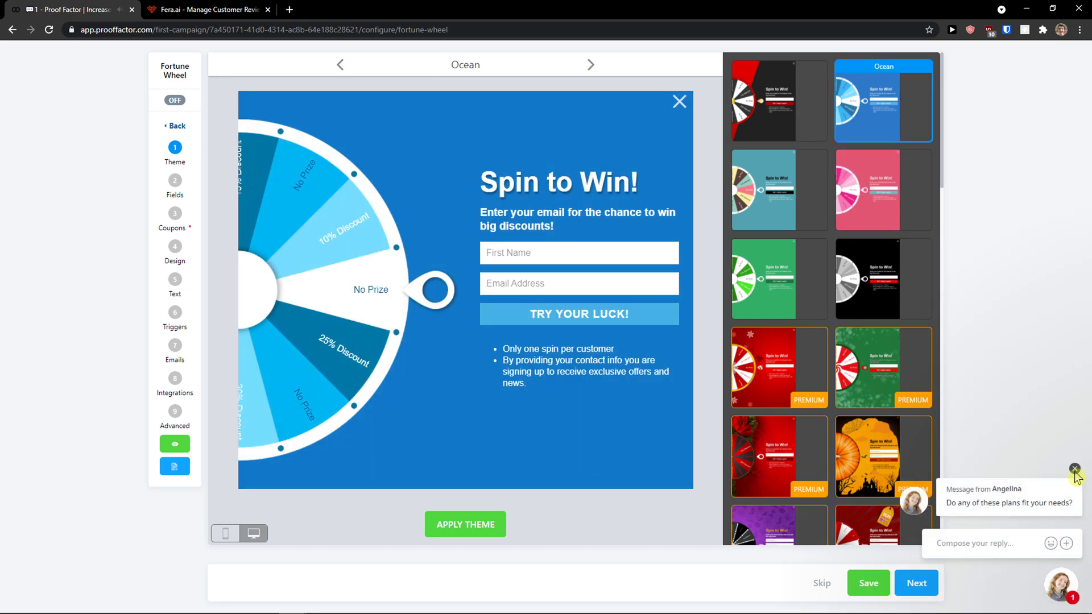
left_click(1074, 469)
left_click(847, 301)
left_click(776, 102)
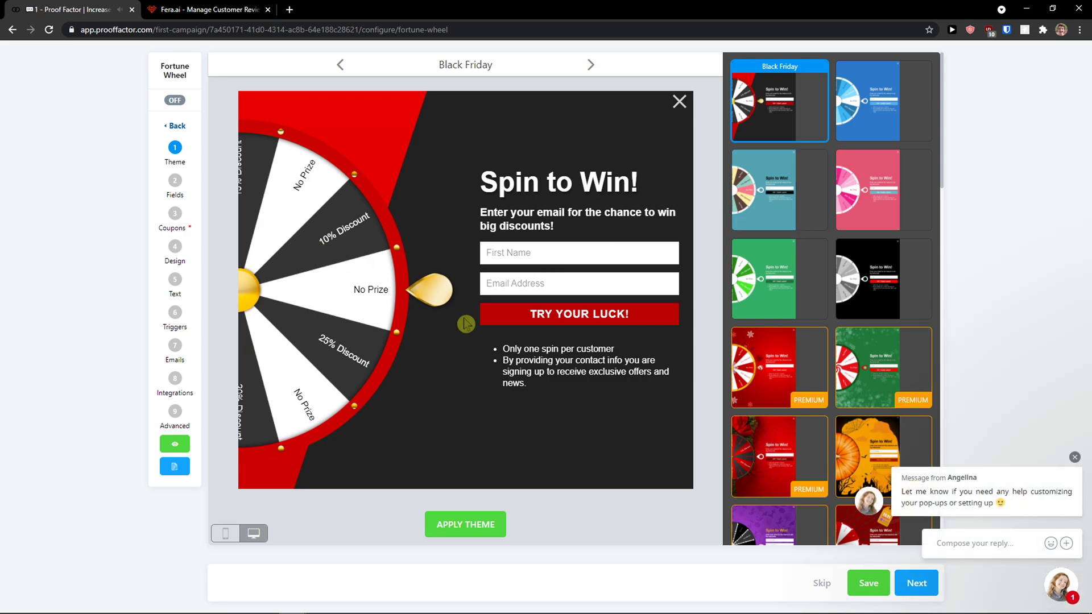
left_click(181, 188)
Save the theme, keep First Name (Only) names, and check existing emails on Only this Pop Up.
left_click(592, 364)
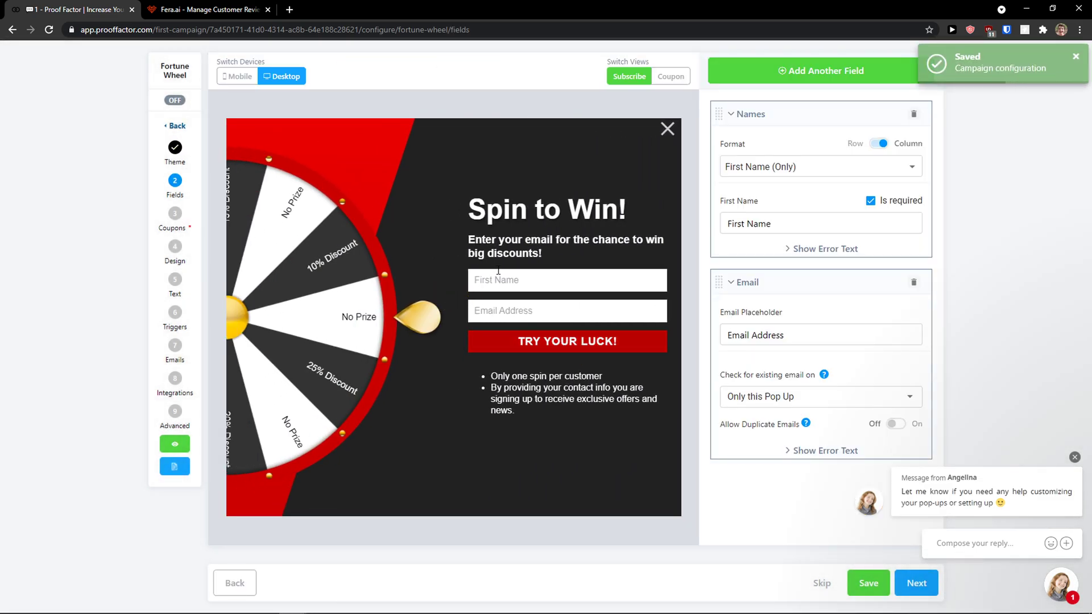
left_click(773, 171)
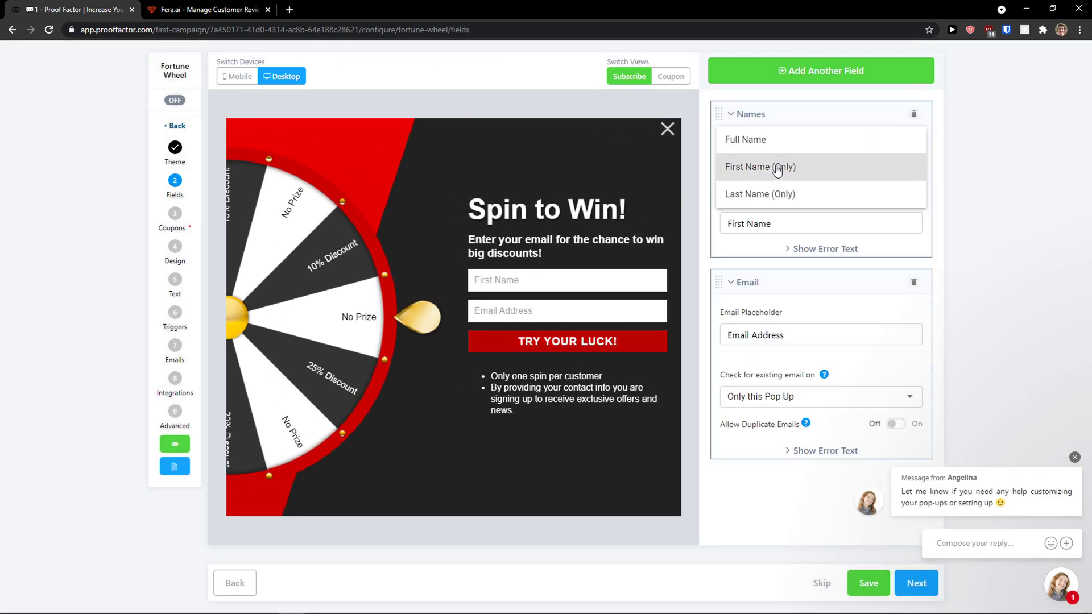
left_click(773, 169)
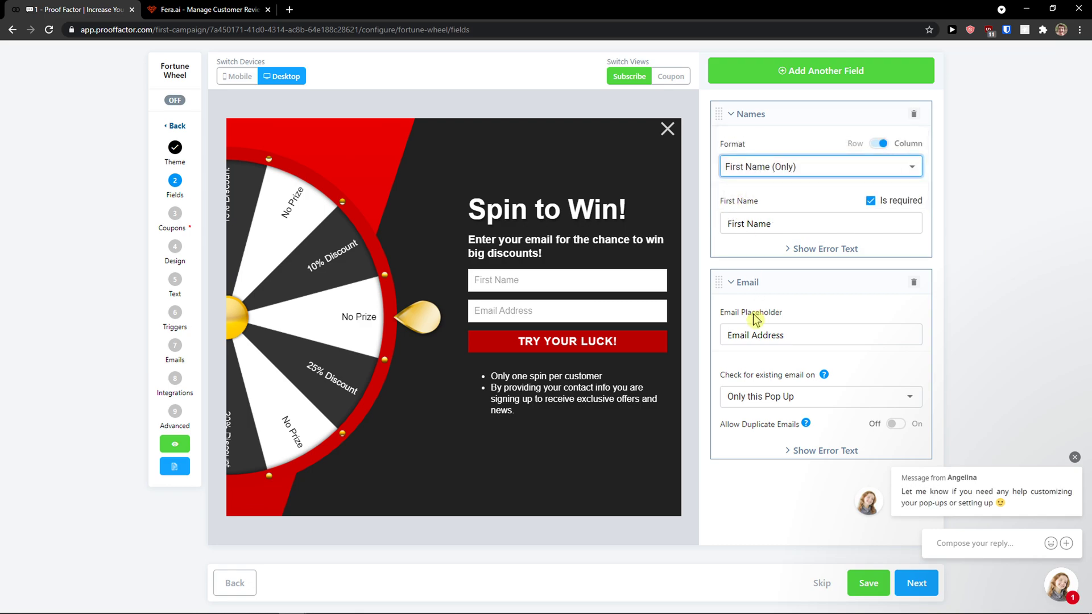
left_click(723, 339)
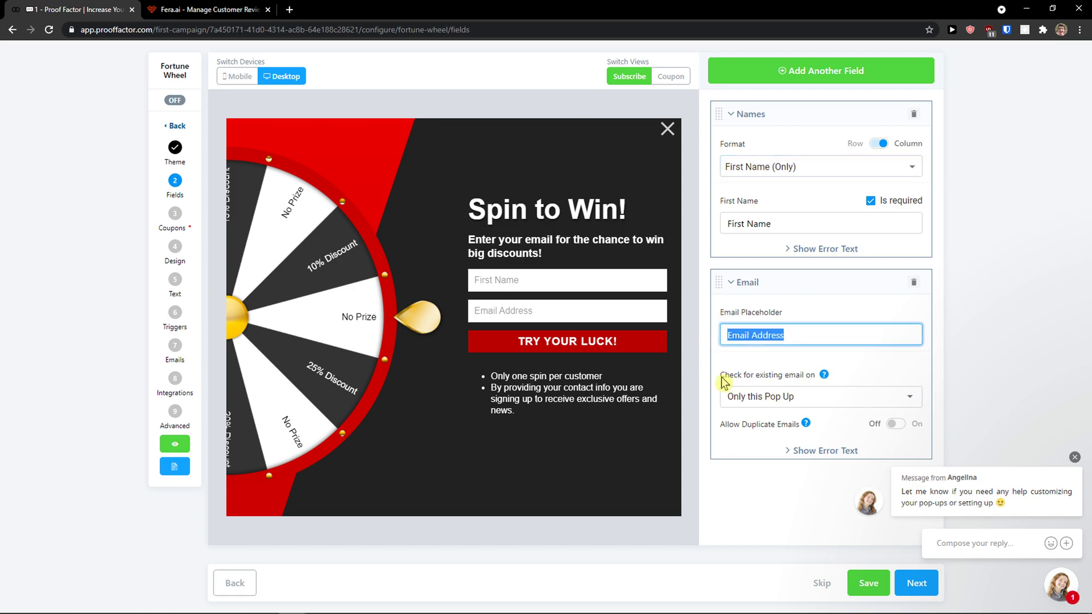
mouse_move(824, 377)
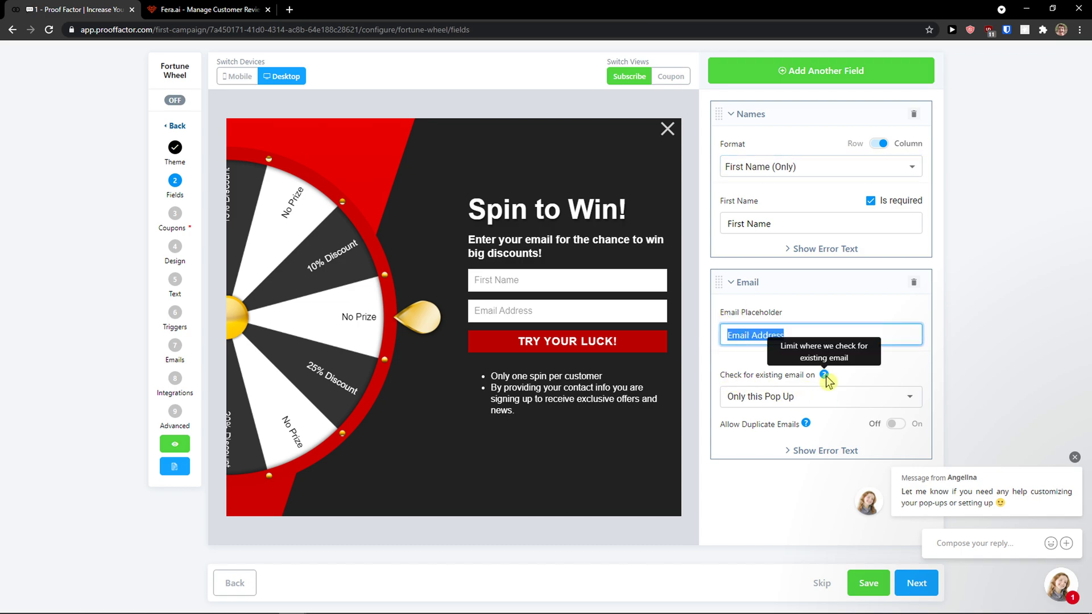
left_click(818, 401)
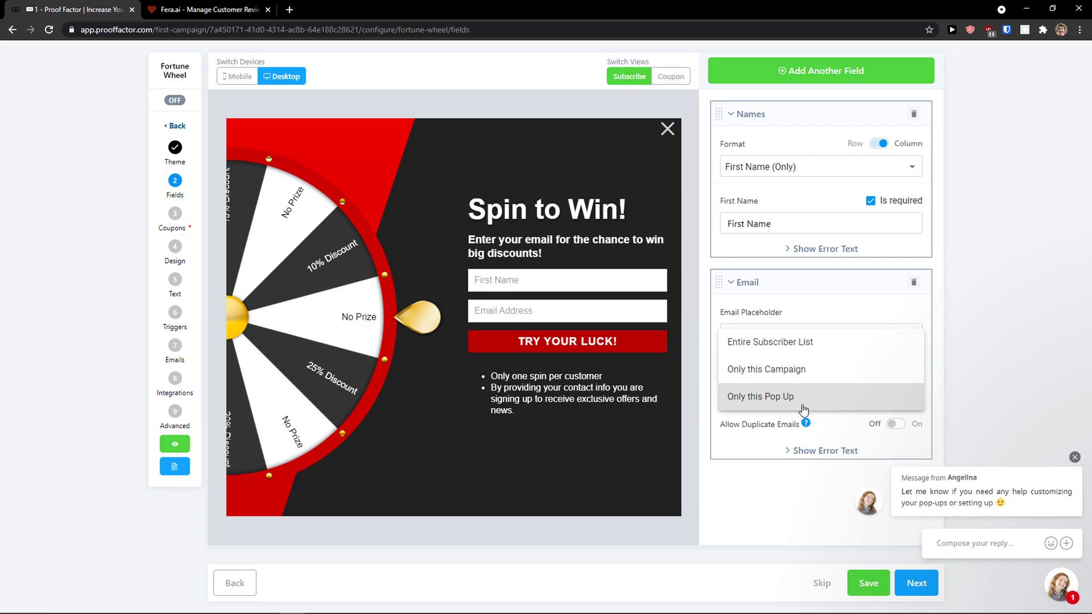
left_click(767, 480)
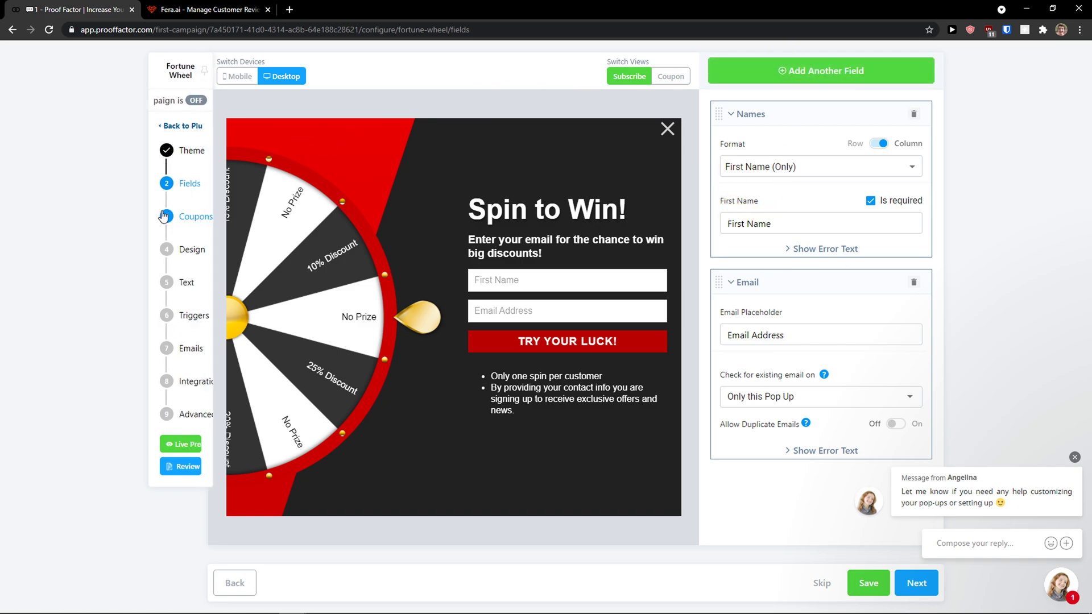
left_click(183, 221)
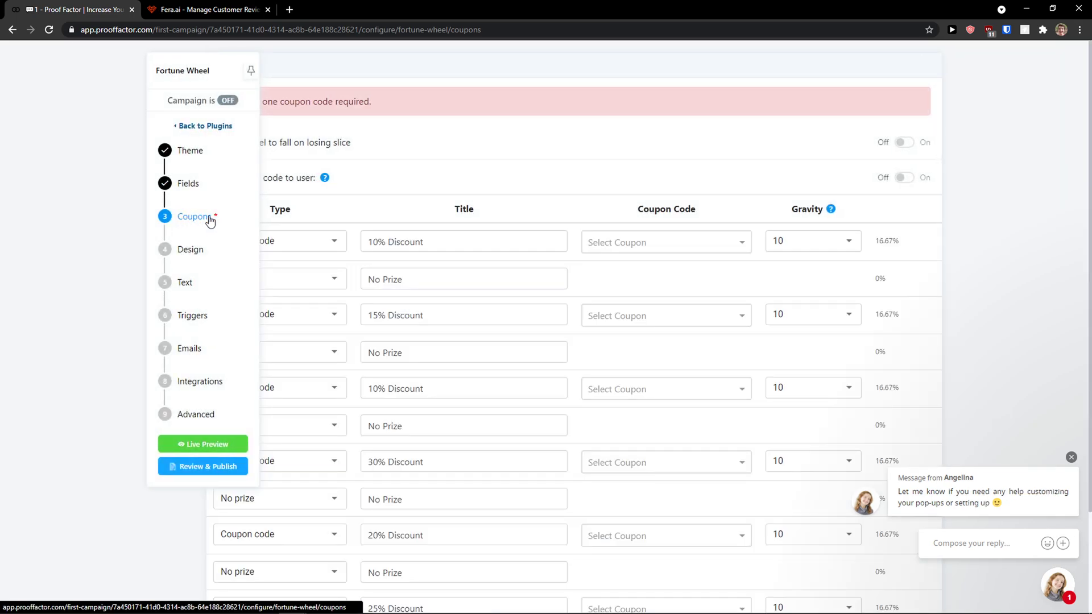
scroll(339, 262, "down", 1)
scroll(345, 254, "up", 1)
left_click(685, 246)
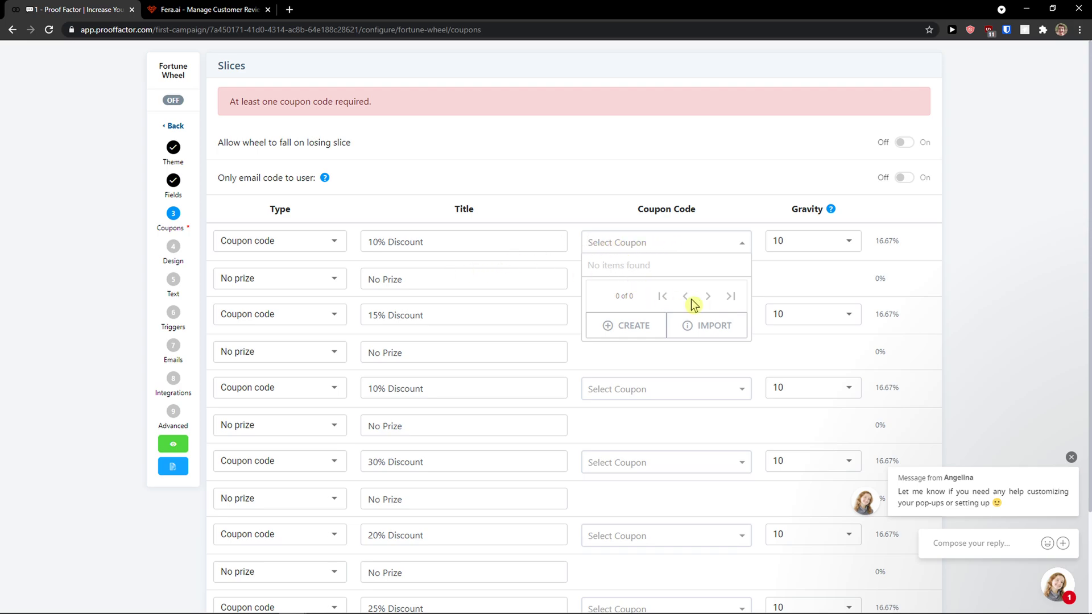
left_click(623, 334)
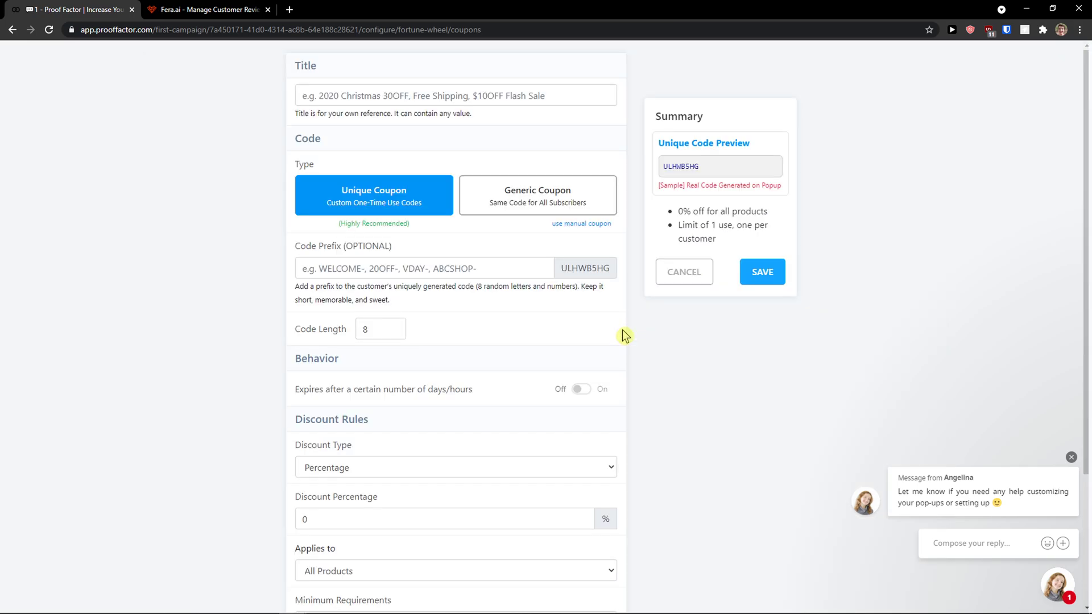
scroll(583, 319, "down", 1)
scroll(580, 322, "up", 1)
left_click(335, 91)
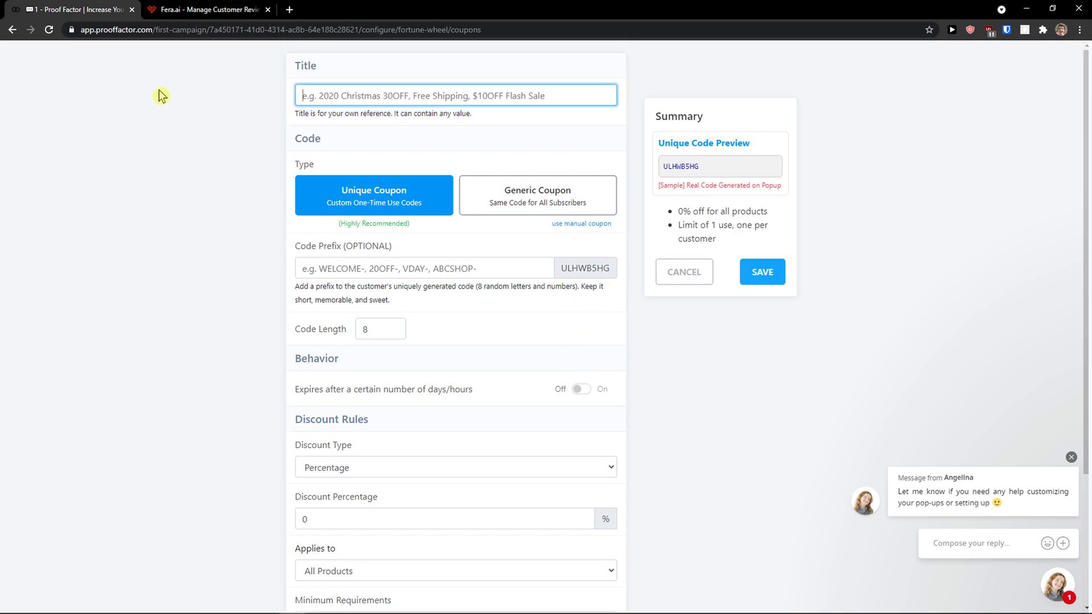
left_click(679, 273)
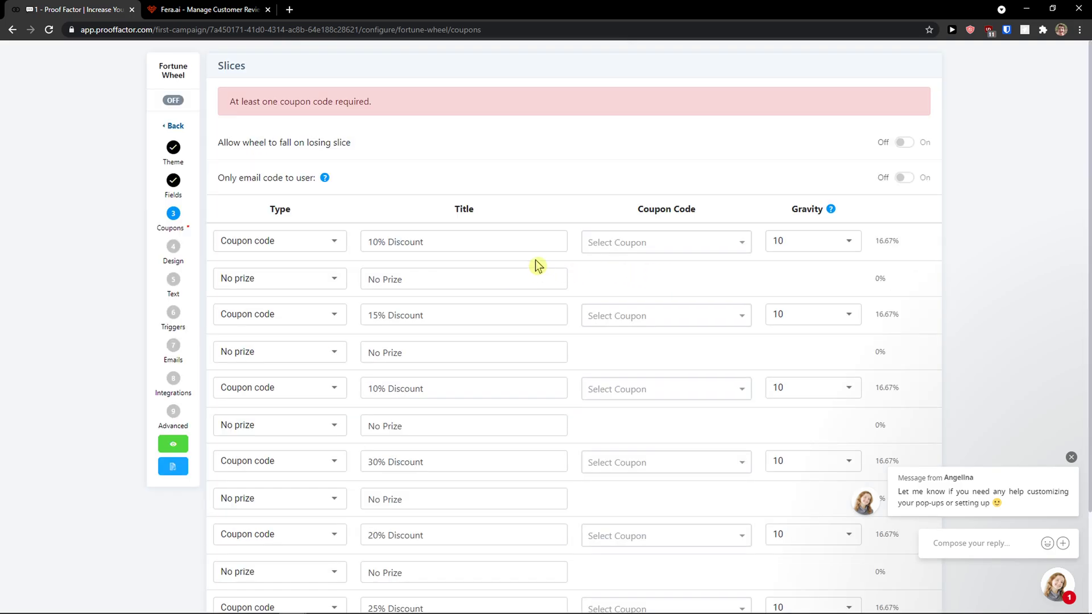
left_click(409, 242)
double_click(410, 243)
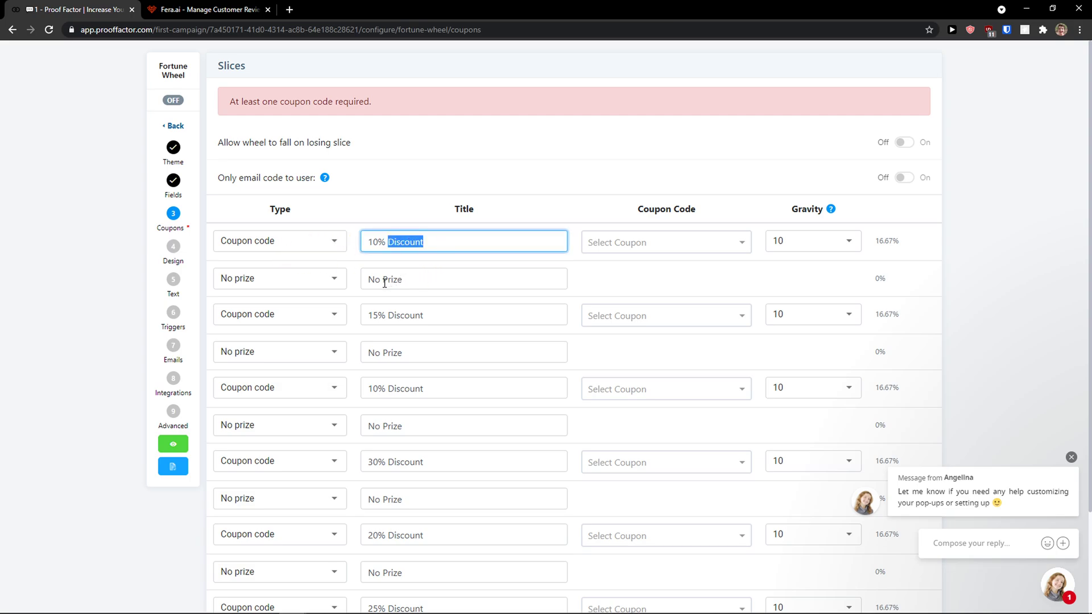
scroll(383, 282, "down", 3)
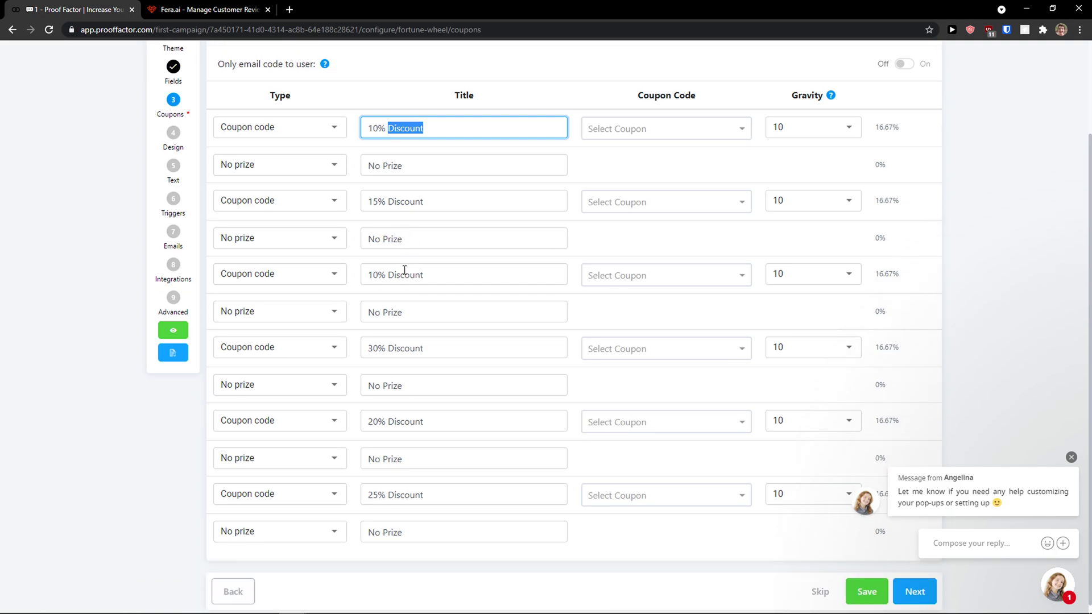
scroll(403, 270, "up", 3)
left_click(661, 231)
left_click(633, 318)
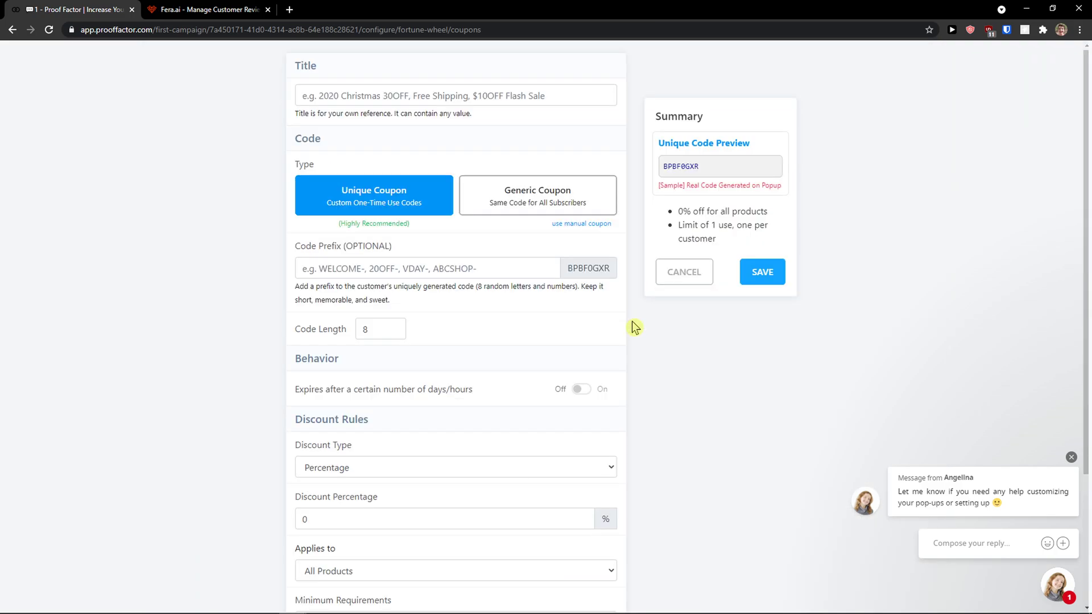
left_click(331, 93)
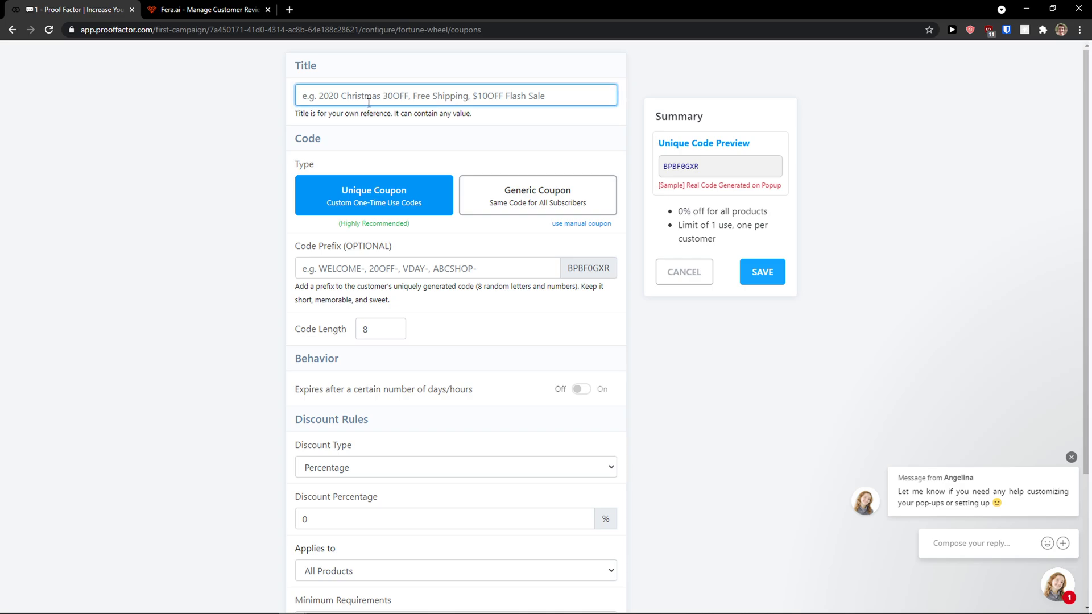
type("10% OFF")
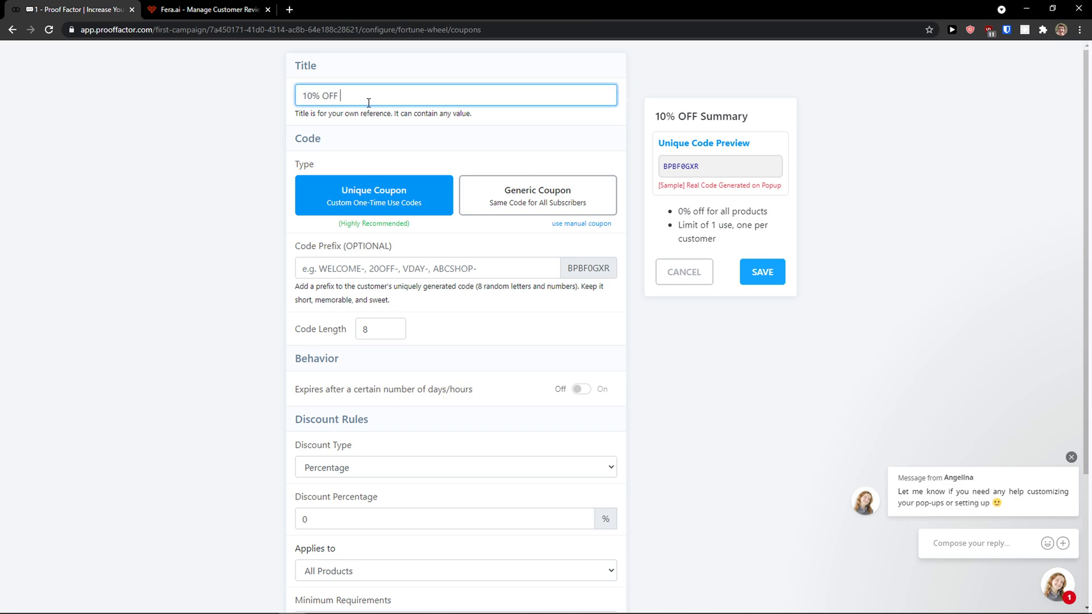
left_click(685, 279)
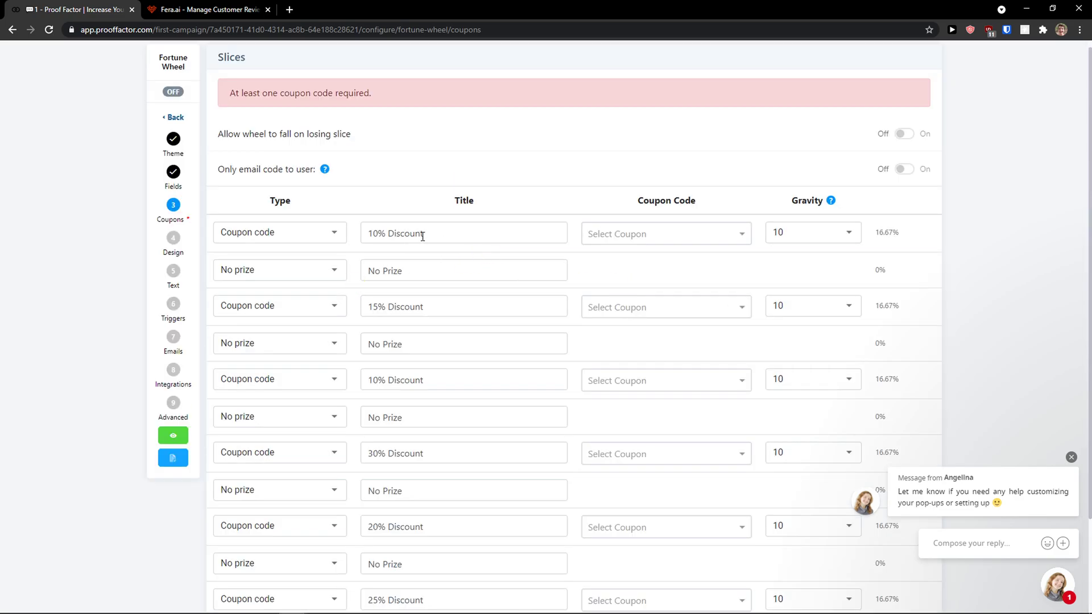
double_click(383, 237)
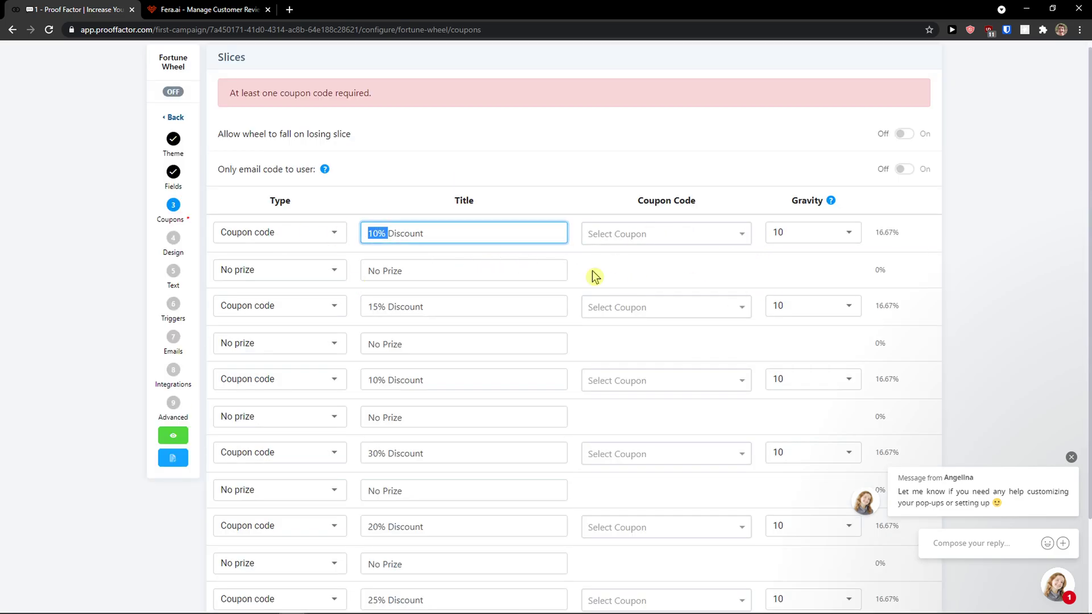
left_click(636, 240)
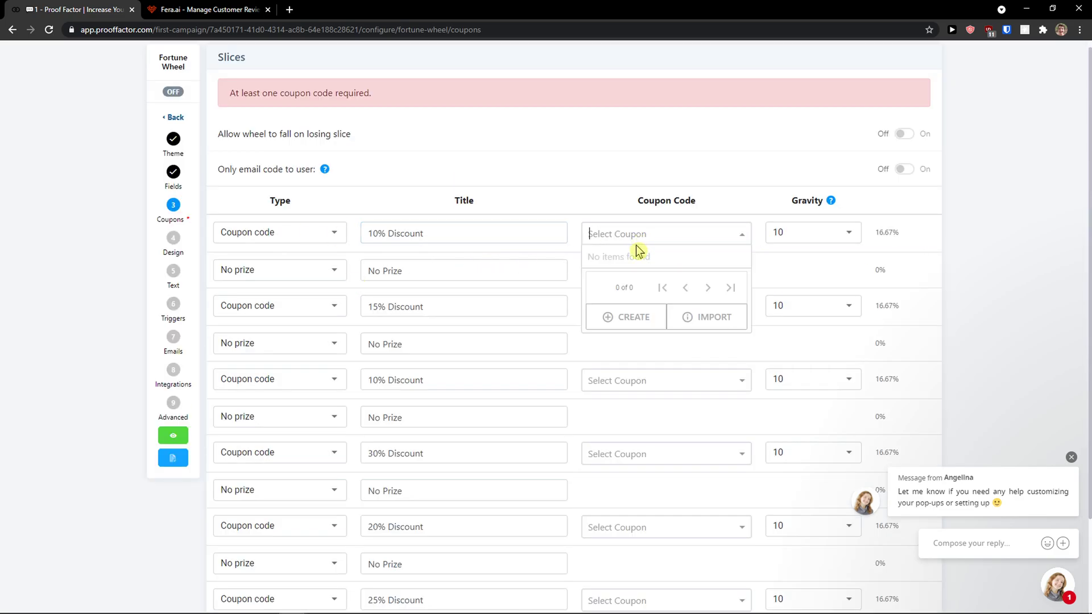
Start a new coupon titled 10%, keeping the Unique Coupon type.
left_click(631, 318)
key("ctrl+plus")
left_click(340, 105)
type("10%")
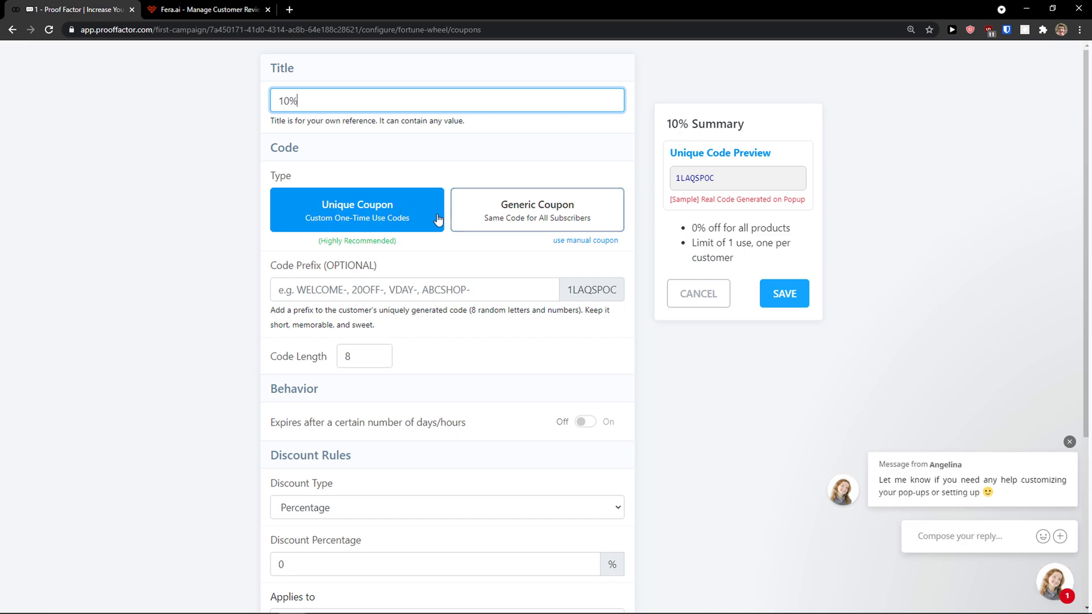
left_click(465, 220)
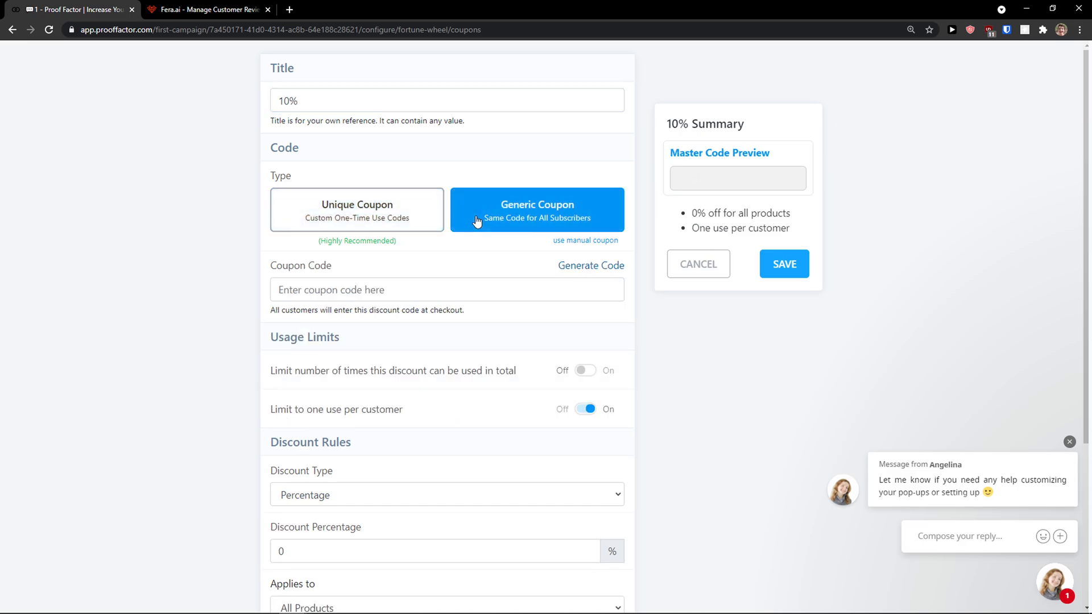
left_click(337, 223)
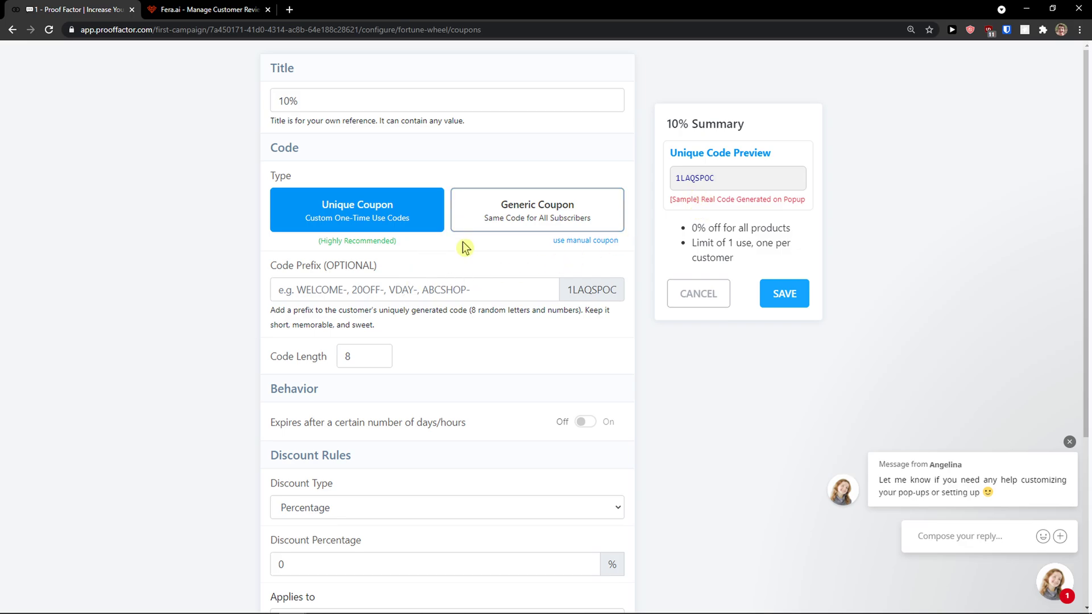
Set the unique coupon's code prefix to 10.
left_click(437, 290)
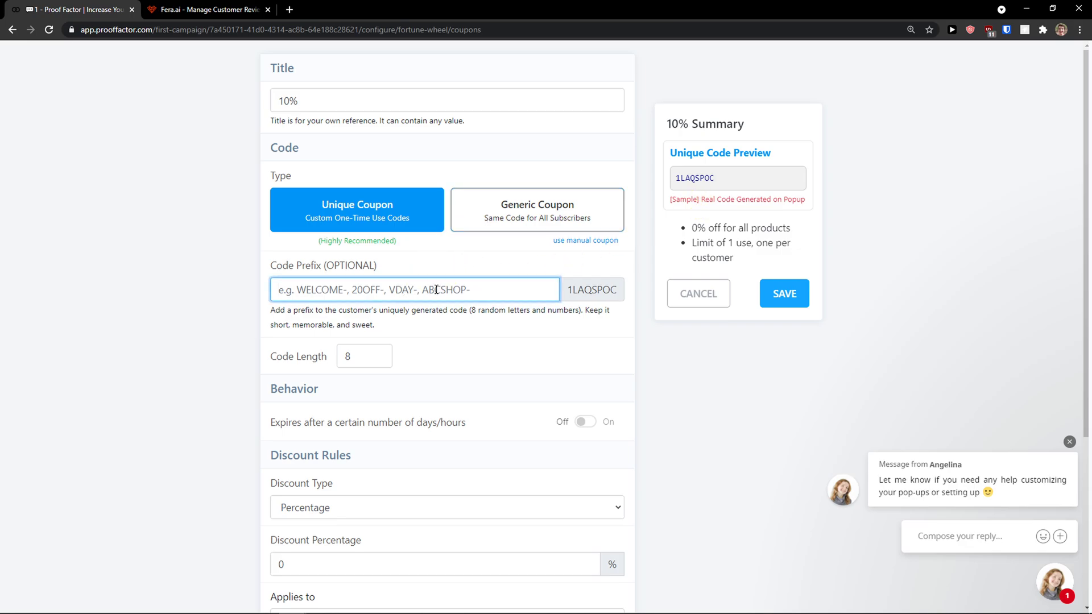
type("10%")
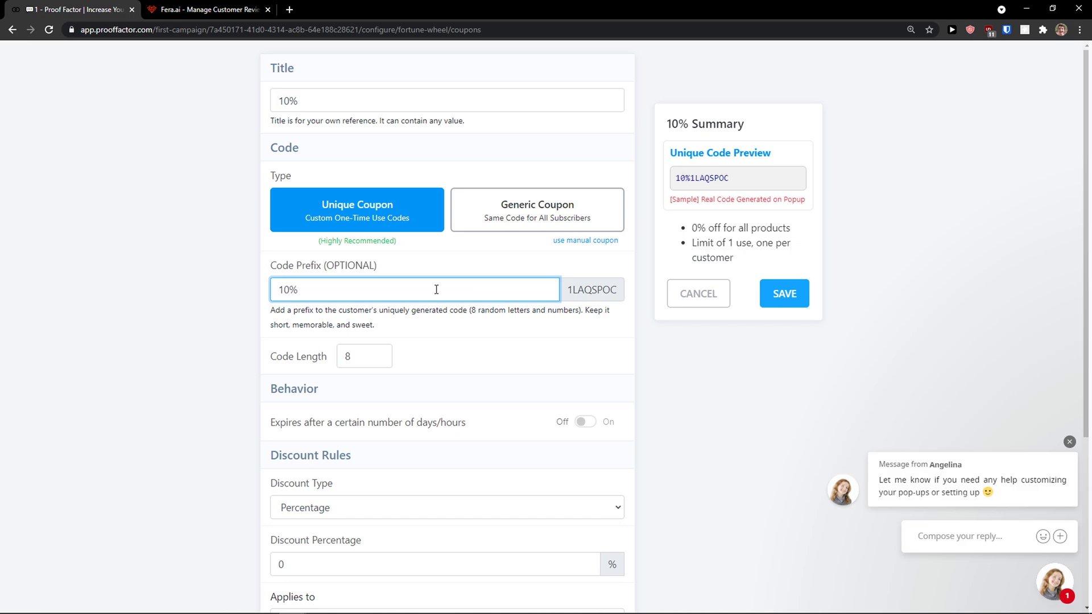
key("BackSpace")
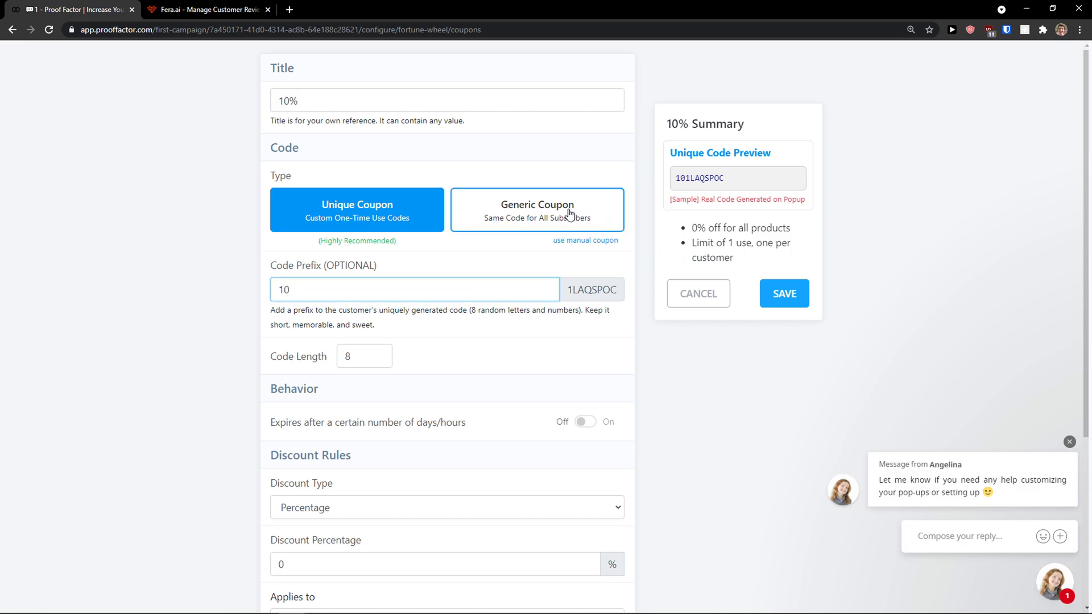
left_click(566, 215)
left_click(417, 291)
type("10")
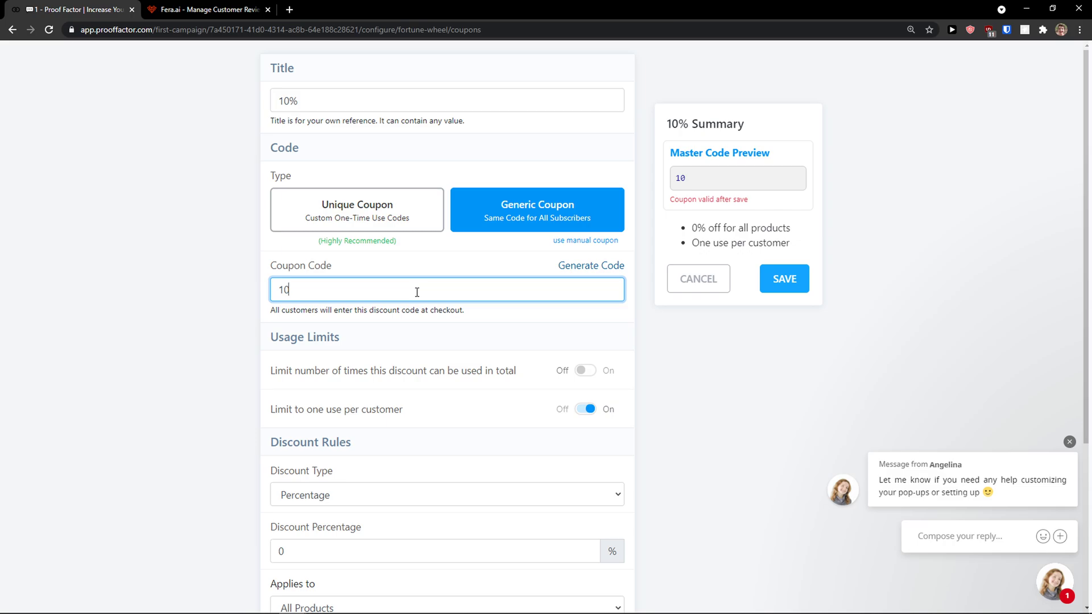
left_click(417, 232)
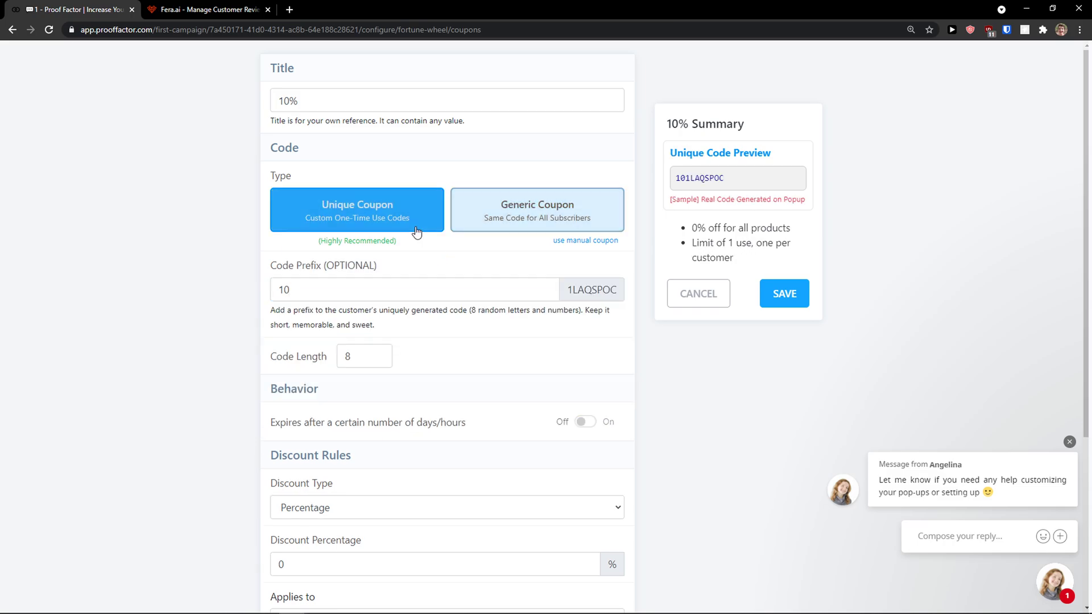
left_click(426, 284)
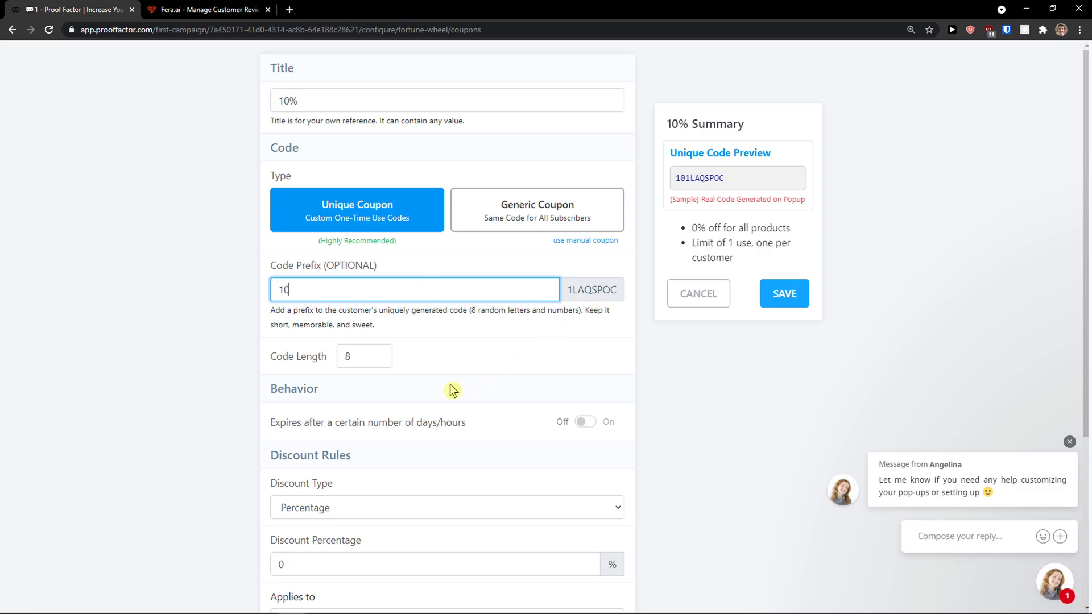
left_click_drag(699, 245, 762, 258)
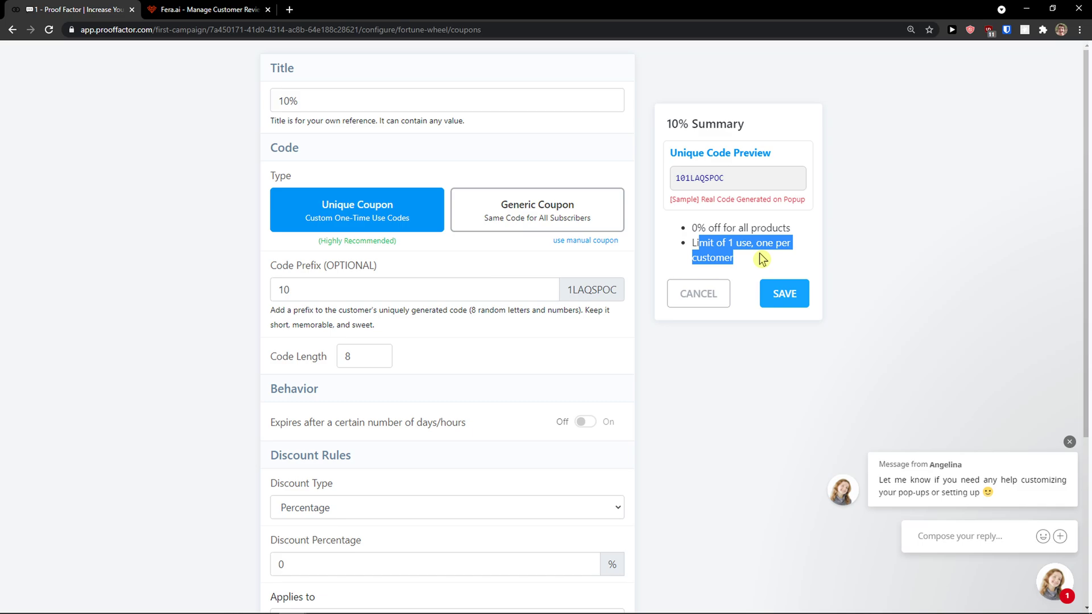
left_click(759, 254)
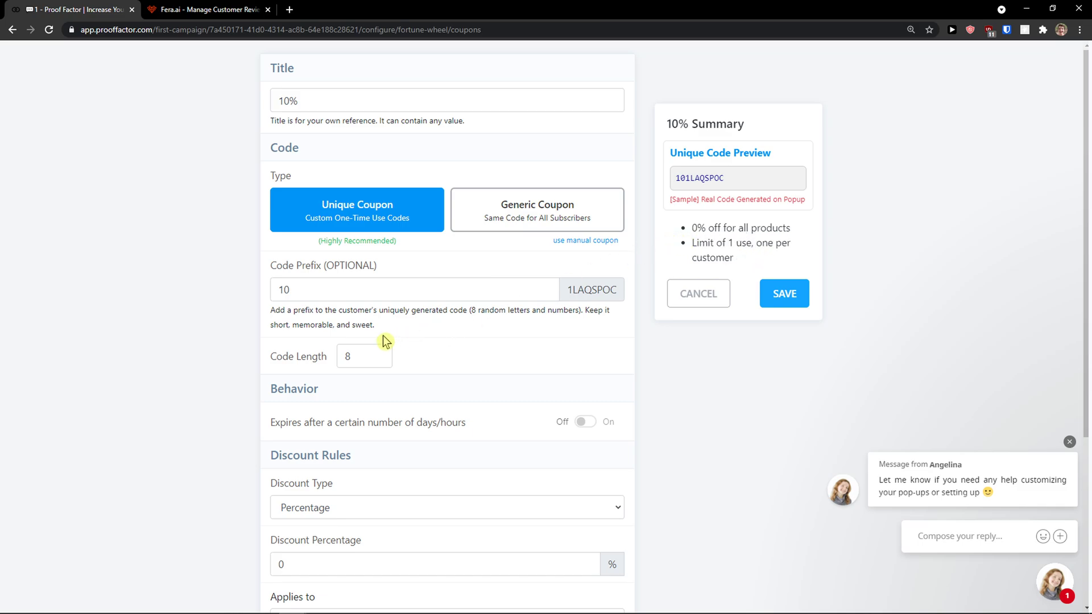
Set a 10% discount with no minimum purchase requirement and save the coupon.
scroll(371, 355, "down", 2)
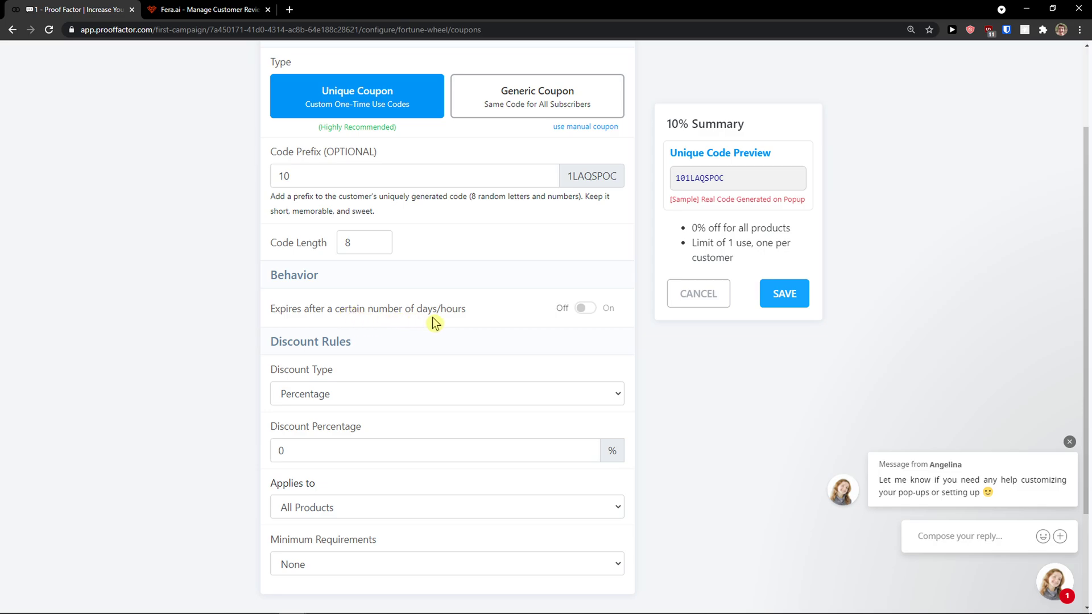
scroll(432, 319, "down", 2)
double_click(320, 327)
type("10")
left_click_drag(692, 228, 792, 245)
scroll(409, 363, "down", 1)
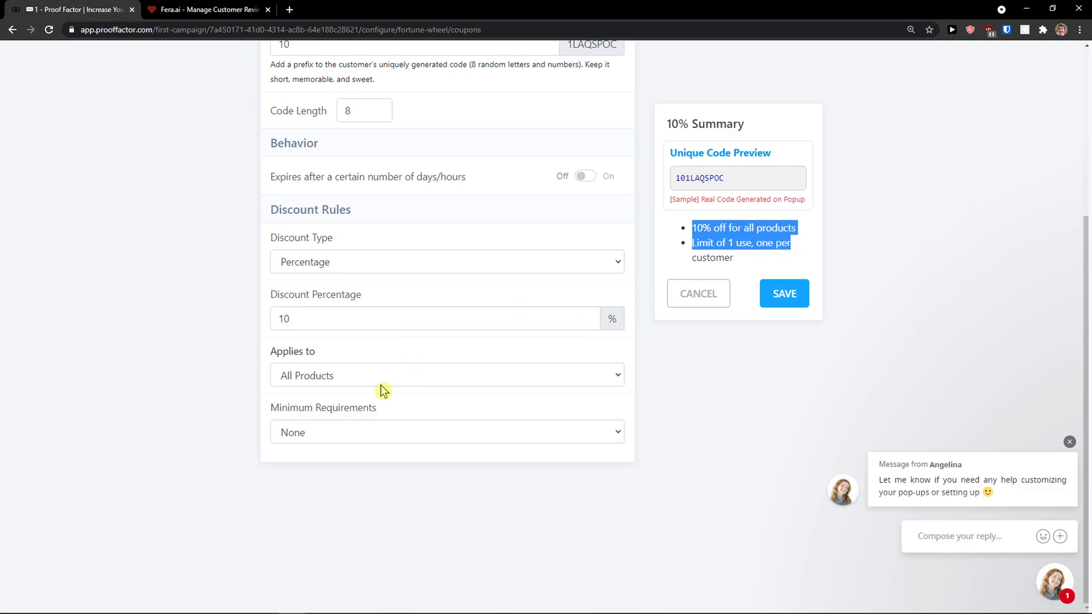
left_click(332, 432)
left_click(332, 432)
left_click(789, 303)
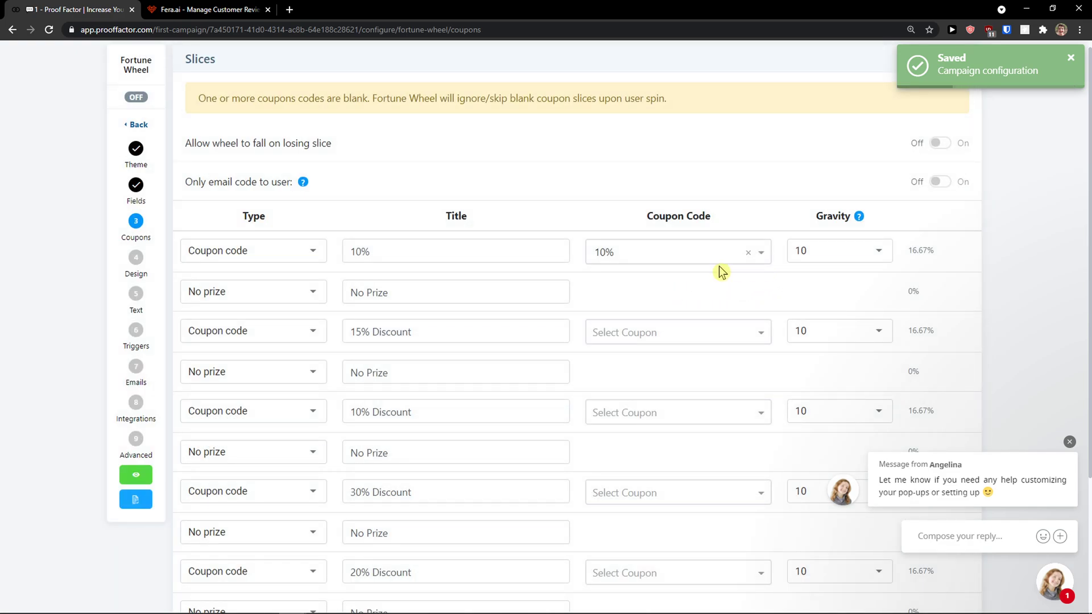
scroll(739, 286, "down", 1)
scroll(175, 240, "up", 1)
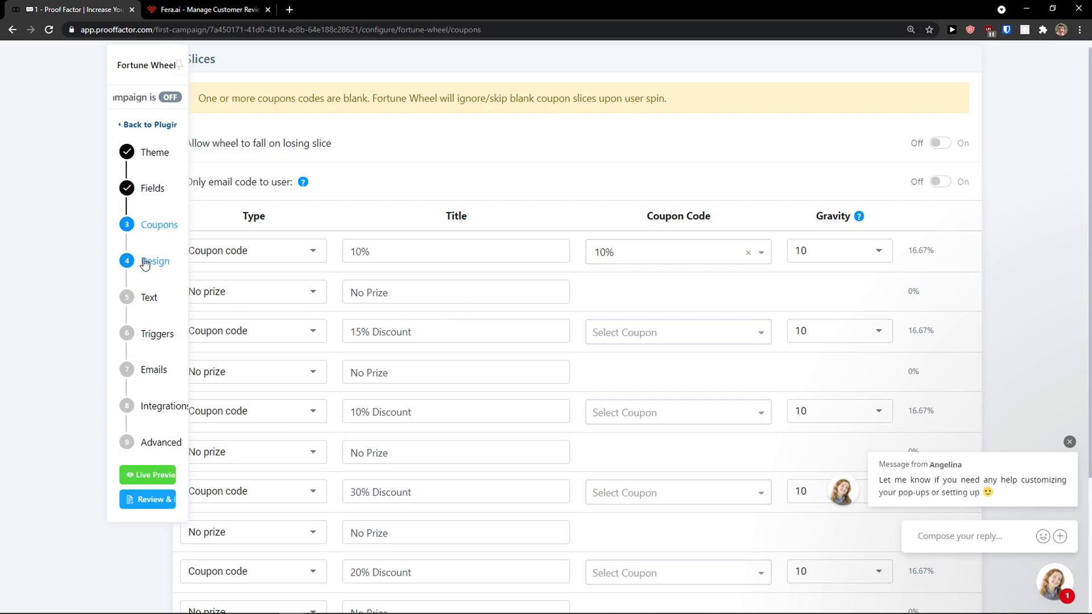
Review the wheel's Branding, Background and Wheel Images design settings.
left_click(158, 265)
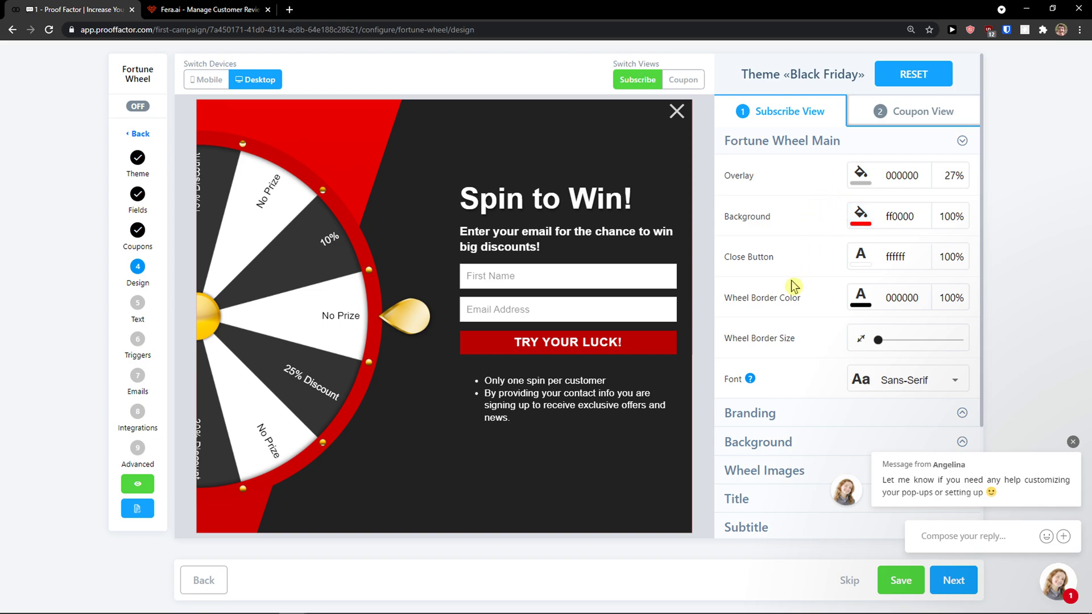
scroll(788, 307, "down", 2)
left_click(787, 307)
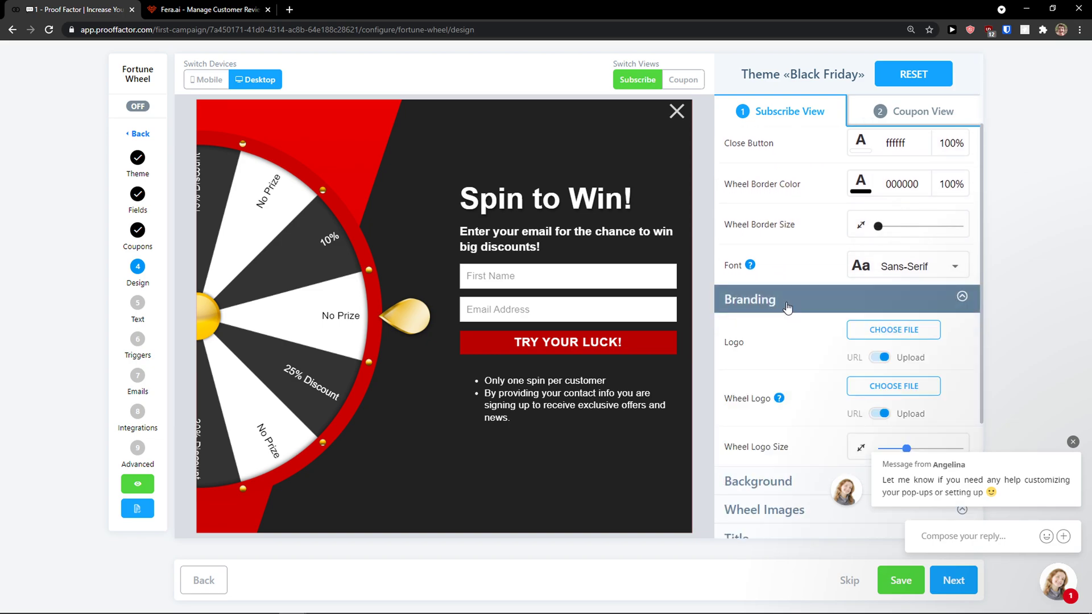
scroll(788, 307, "down", 3)
left_click(792, 312)
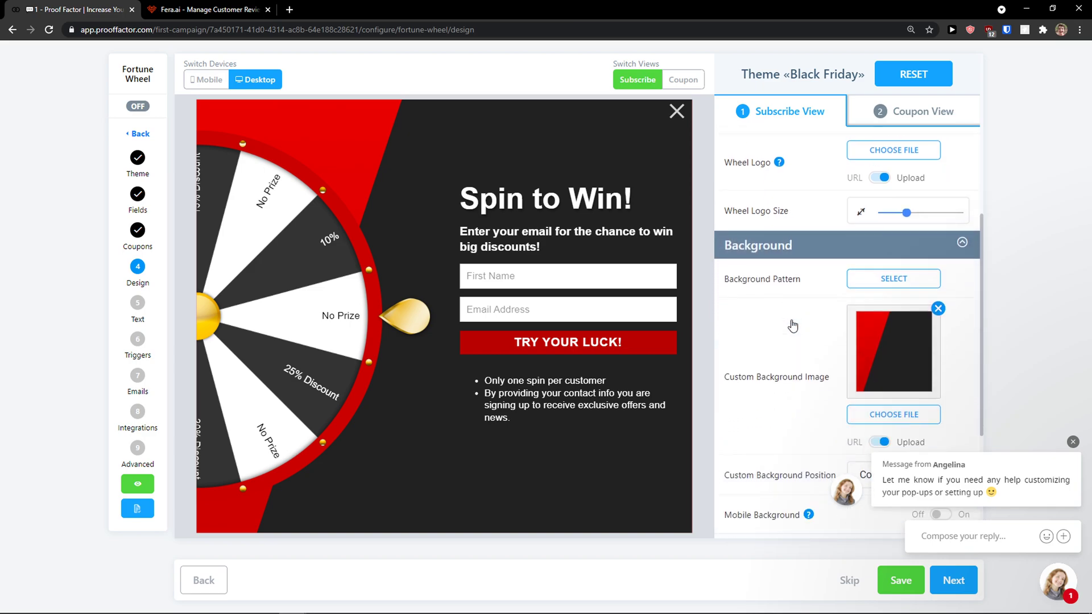
scroll(796, 341, "down", 3)
left_click(799, 379)
scroll(756, 347, "down", 3)
scroll(751, 335, "down", 4)
Check the Subtitle design settings and preview the wheel's Coupon View.
left_click(792, 380)
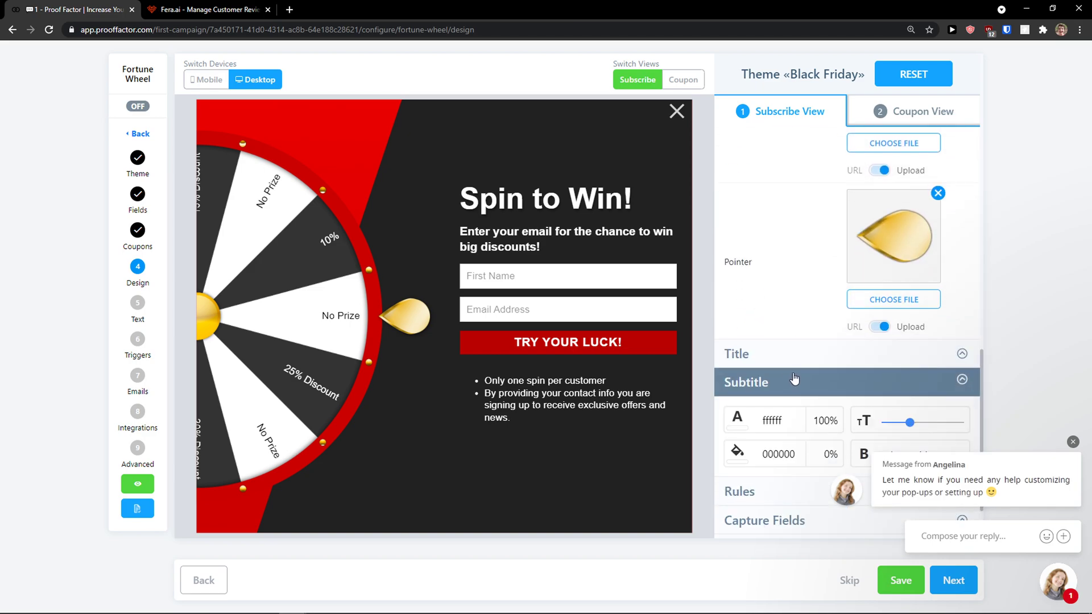
scroll(767, 341, "down", 2)
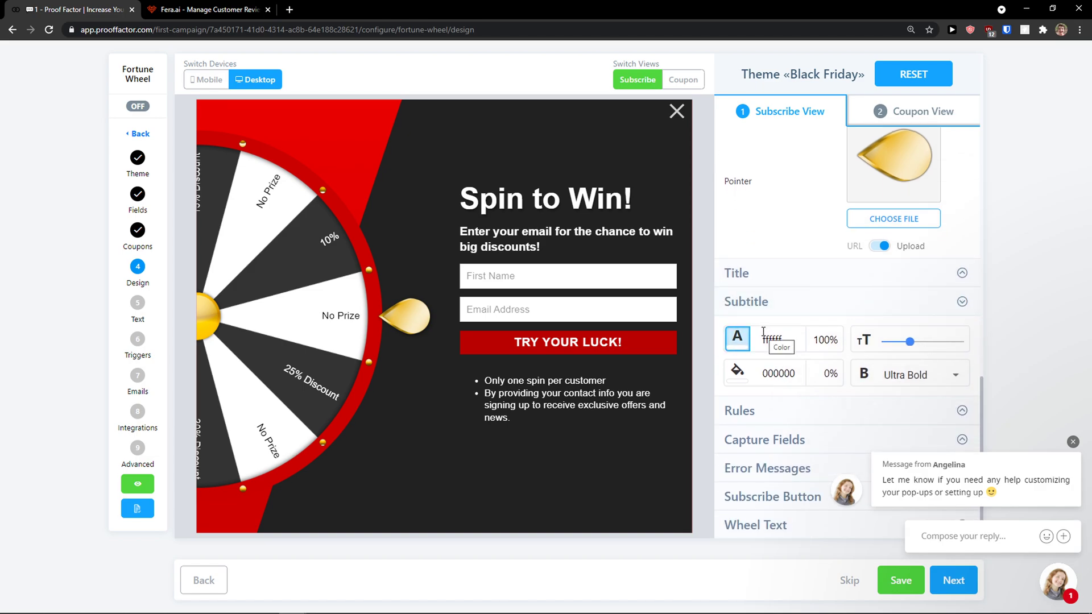
scroll(759, 335, "up", 15)
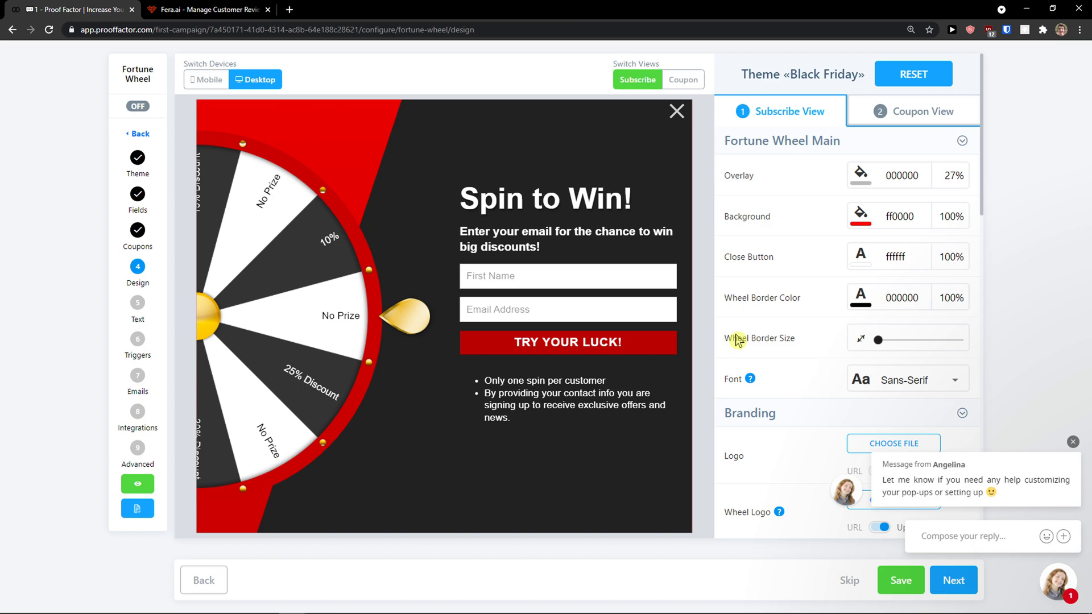
scroll(737, 340, "down", 12)
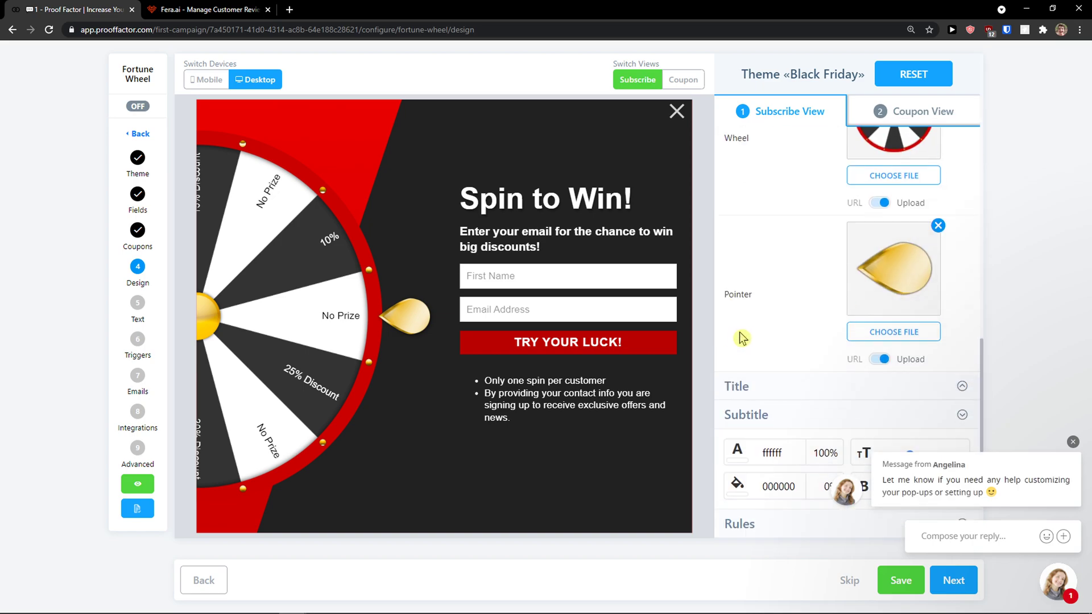
mouse_move(149, 309)
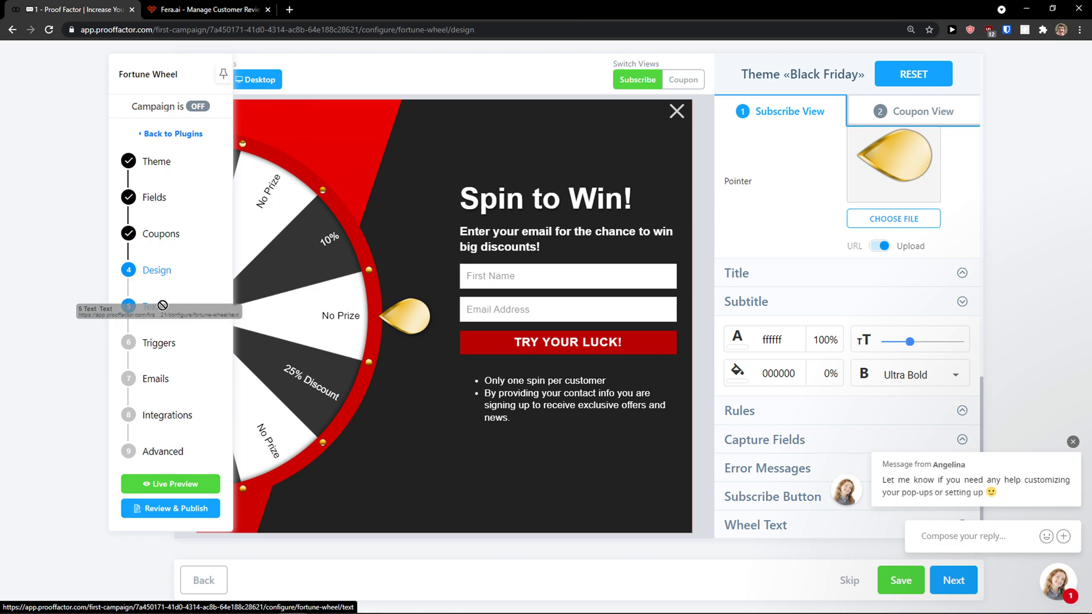
left_click(890, 126)
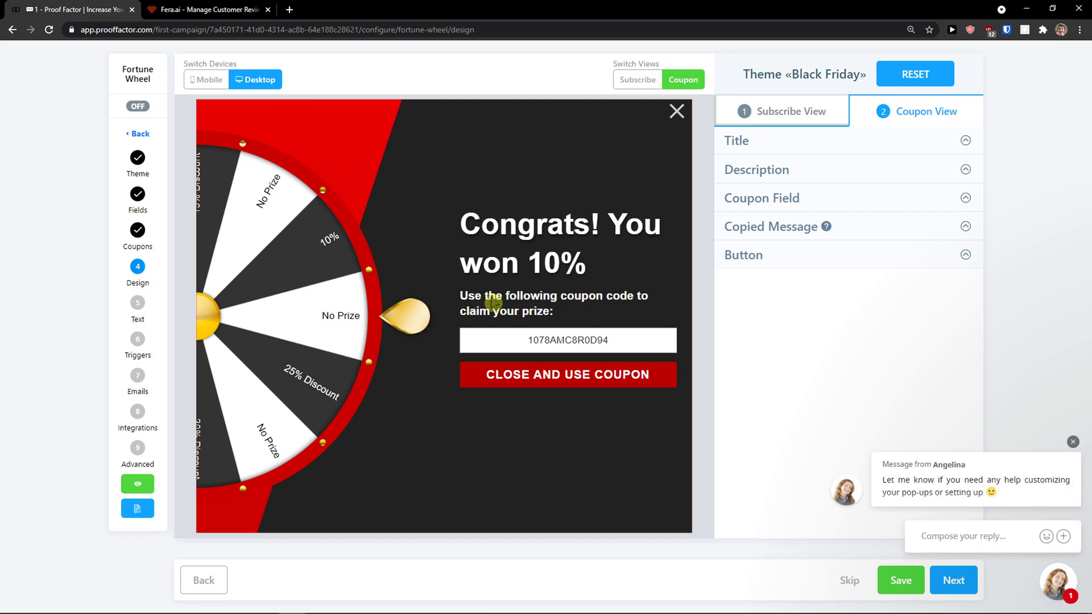
left_click(152, 310)
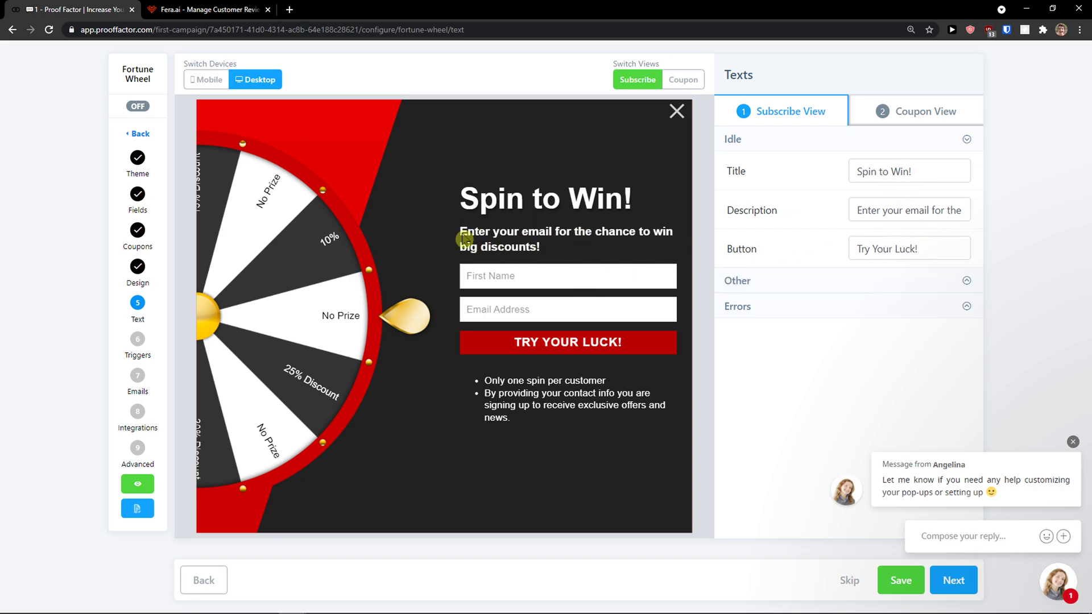
Expand the Other texts and show the Coupon View texts: 'Congrats! You won 10%', Close, Use Coupon.
left_click(759, 285)
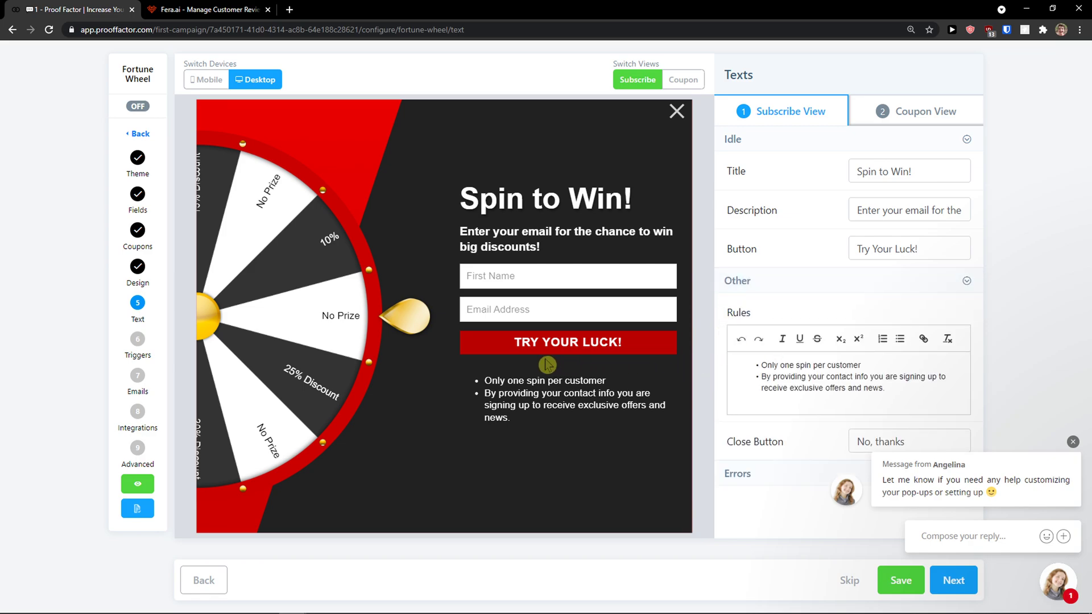
left_click(892, 104)
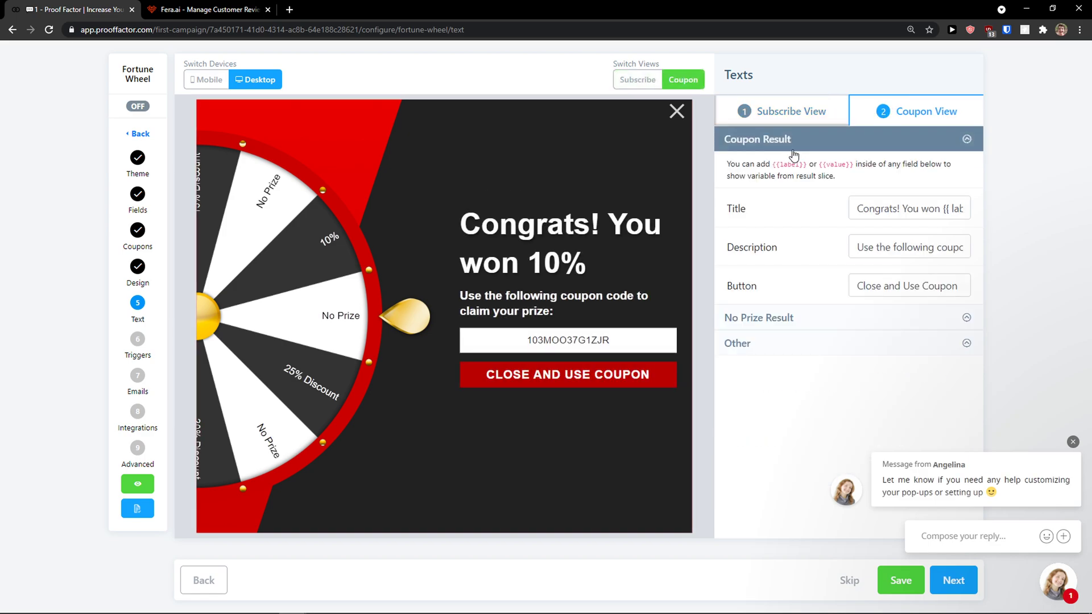
mouse_move(138, 348)
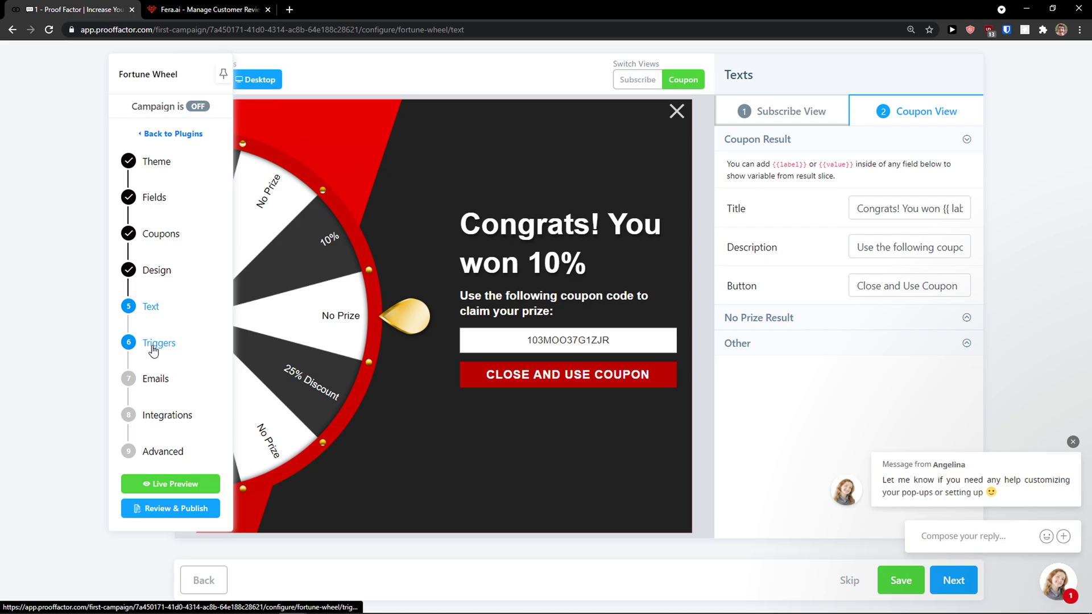
Turn on the desktop after-scrolling trigger at 75% of the page.
left_click(152, 348)
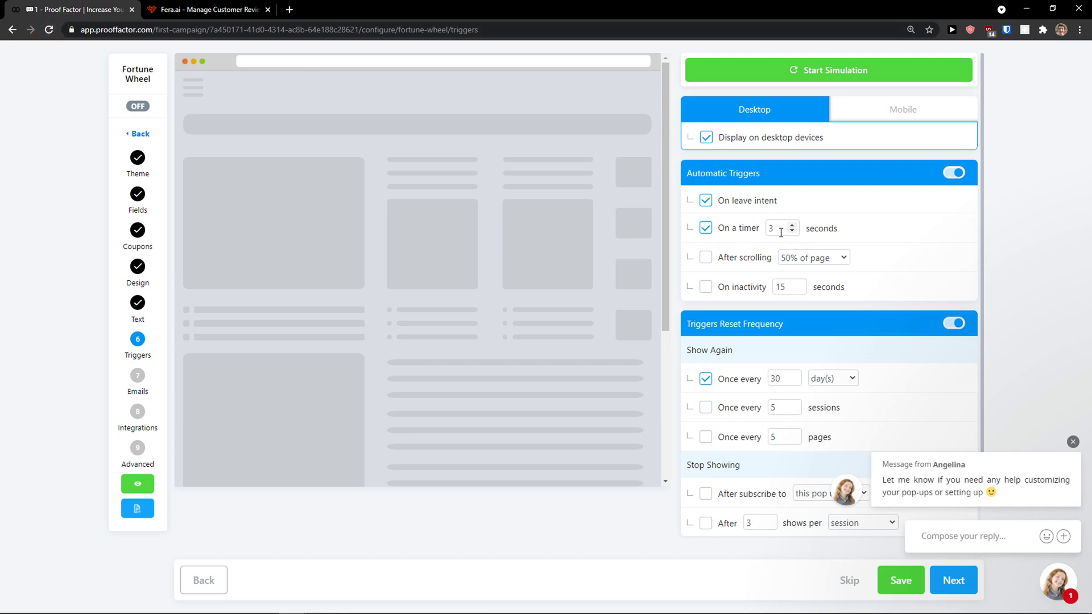
left_click(845, 265)
left_click(824, 295)
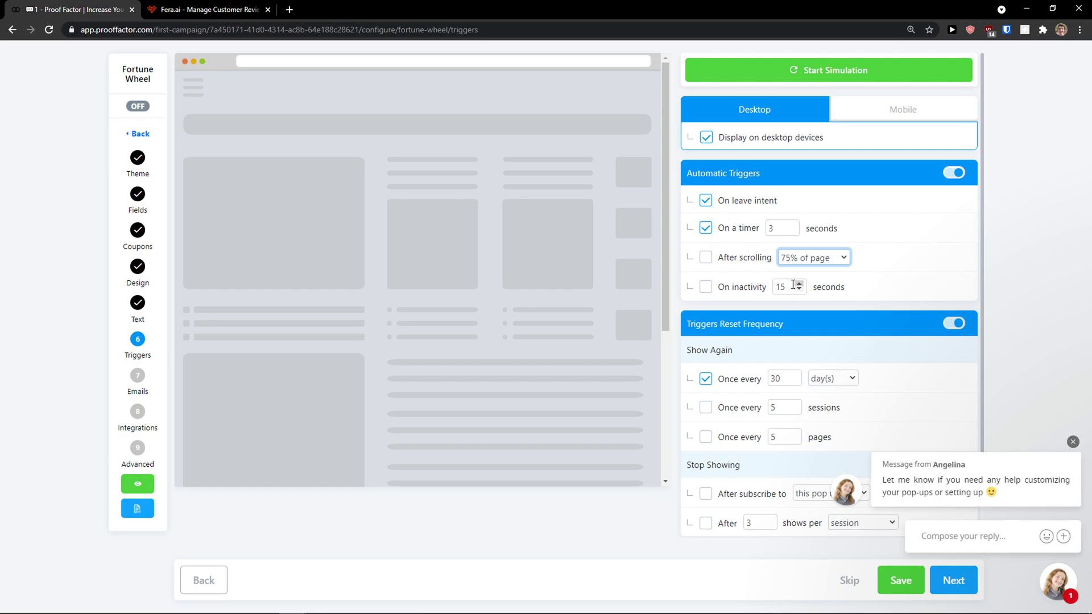
left_click(708, 262)
scroll(728, 250, "down", 1)
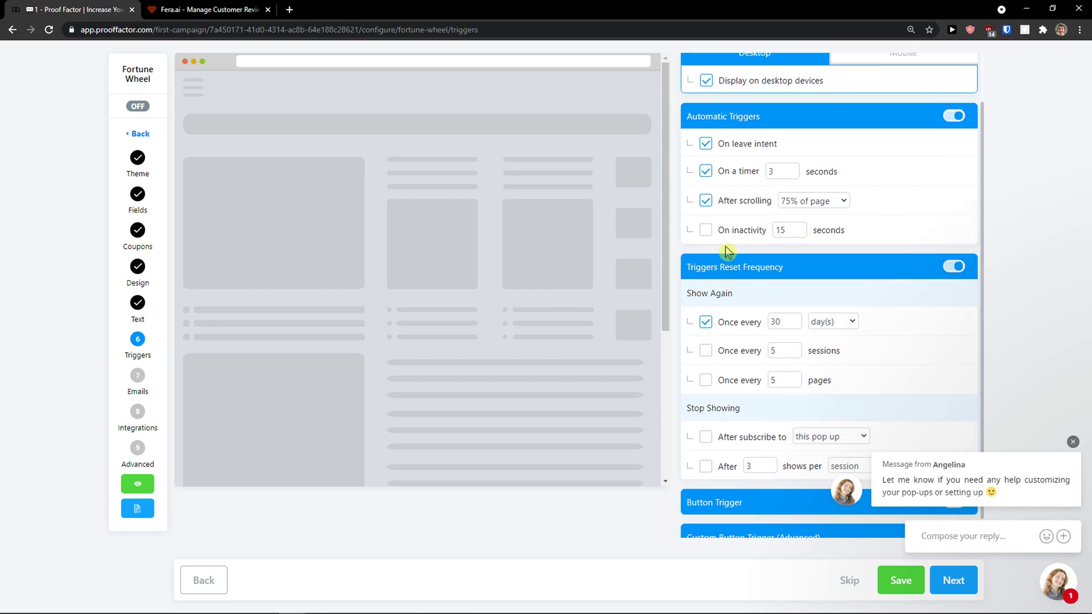
scroll(710, 237, "down", 1)
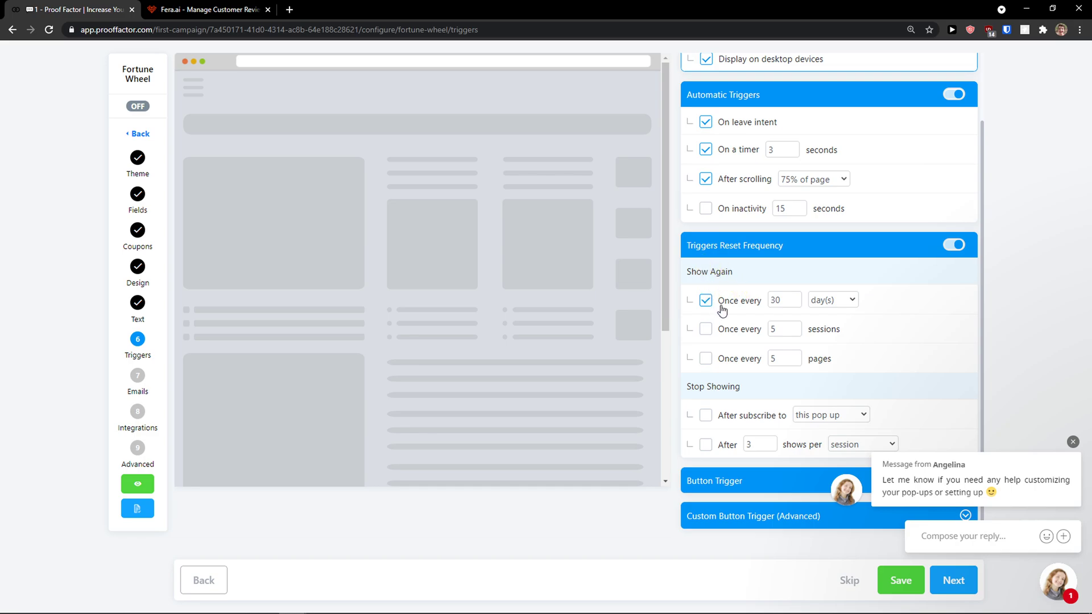
Turn on the after-scrolling trigger for mobile at 50% of the page.
scroll(787, 318, "up", 1)
scroll(786, 336, "down", 1)
left_click(1071, 443)
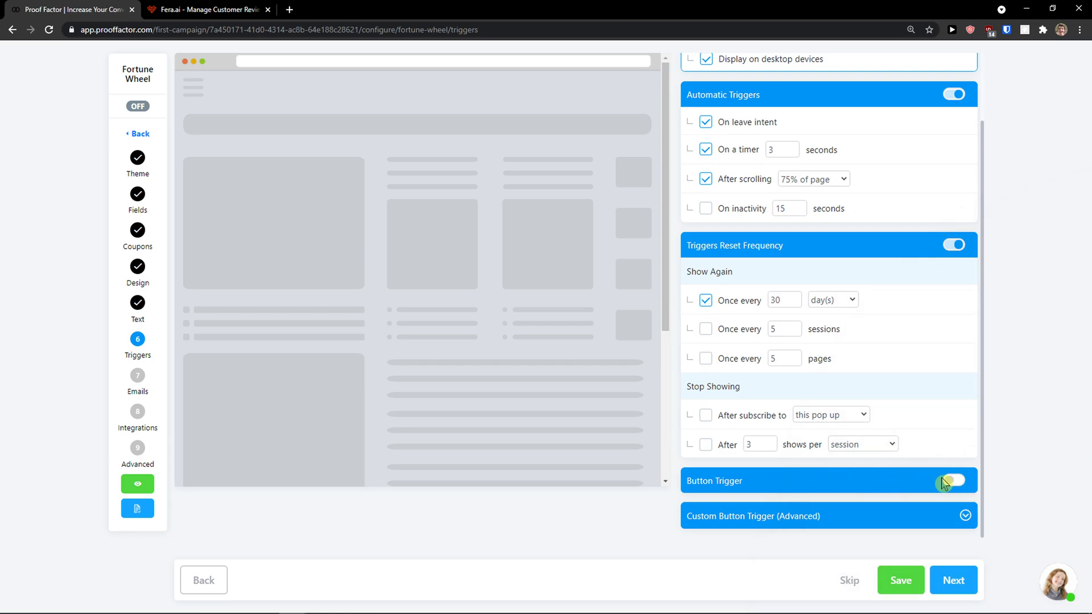
scroll(785, 453, "up", 2)
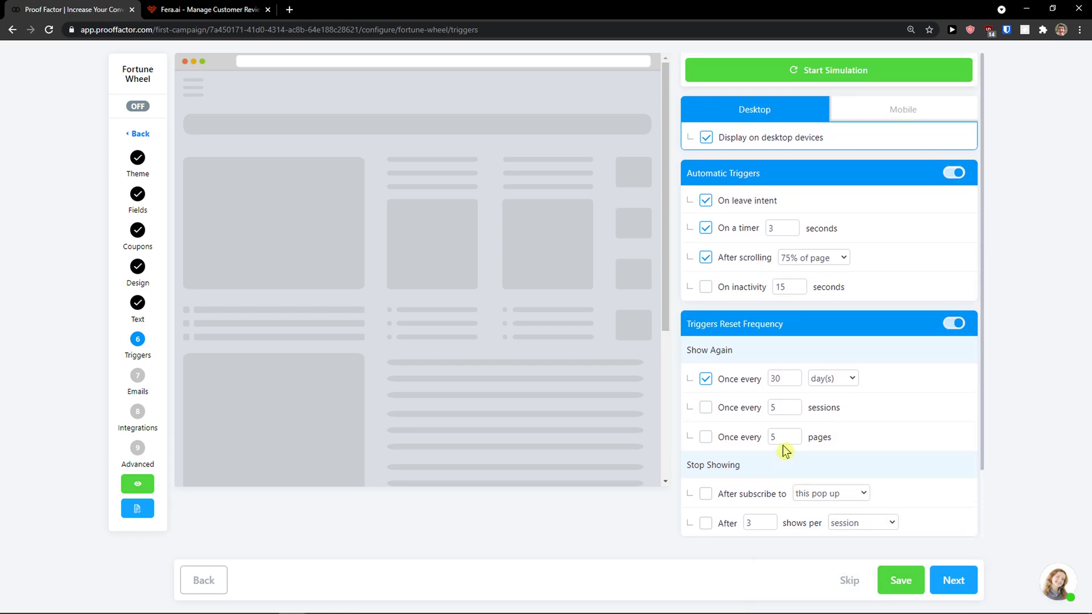
scroll(692, 355, "down", 1)
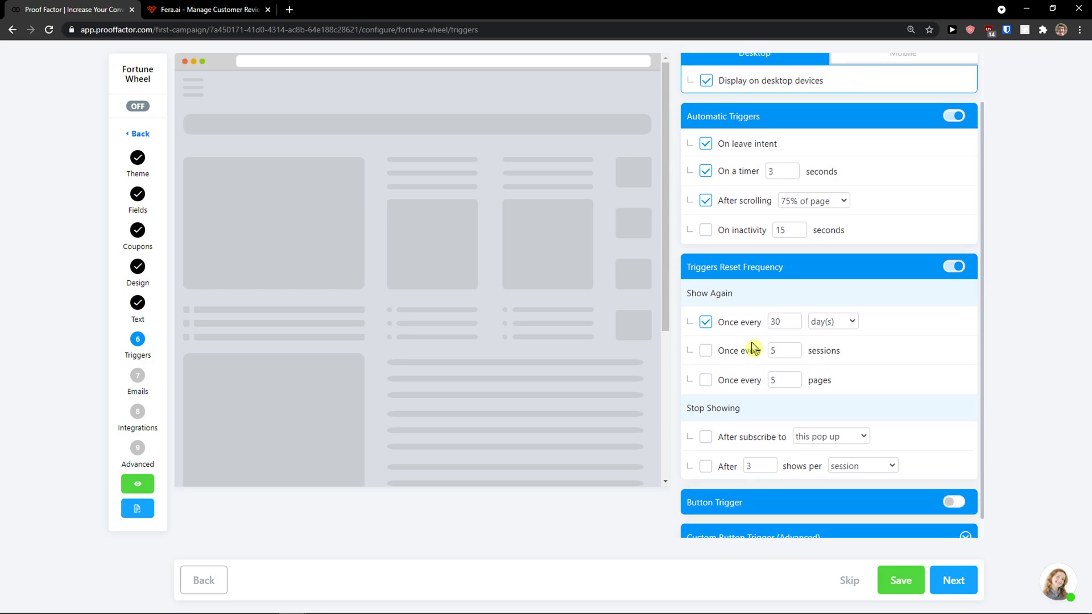
scroll(783, 455, "up", 1)
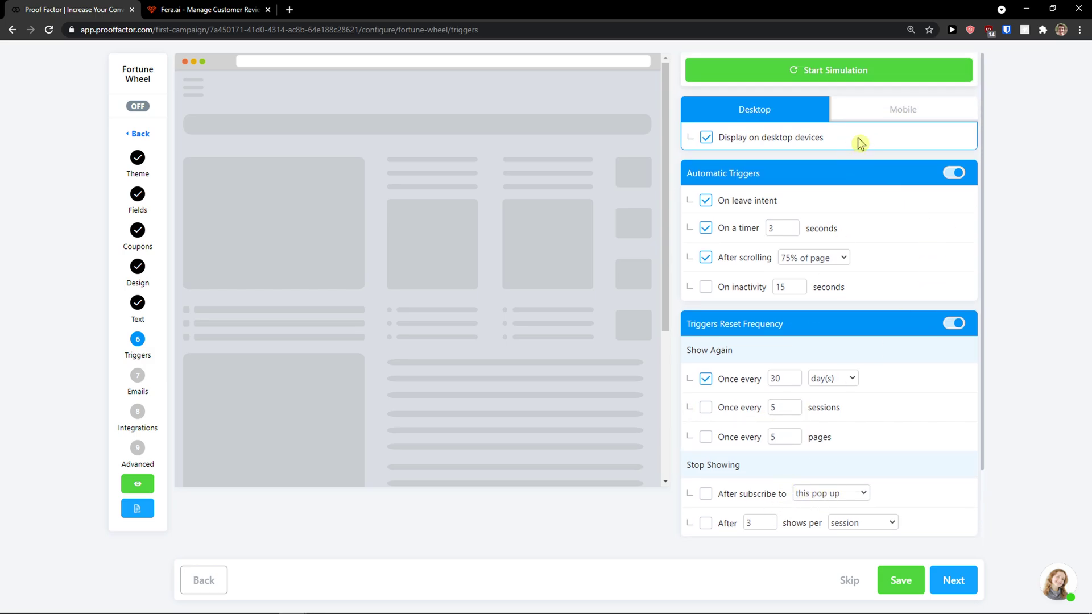
left_click(889, 119)
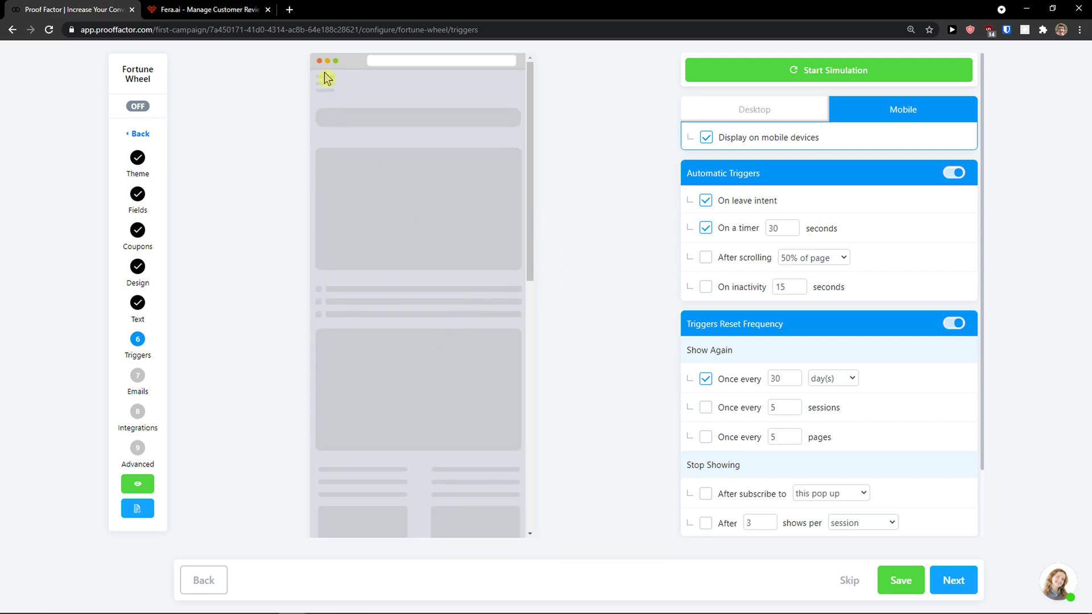
left_click(705, 257)
Simulate the desktop triggers, closing each Spin to Win popup and toggling the timer off and on.
left_click(878, 72)
left_click(838, 79)
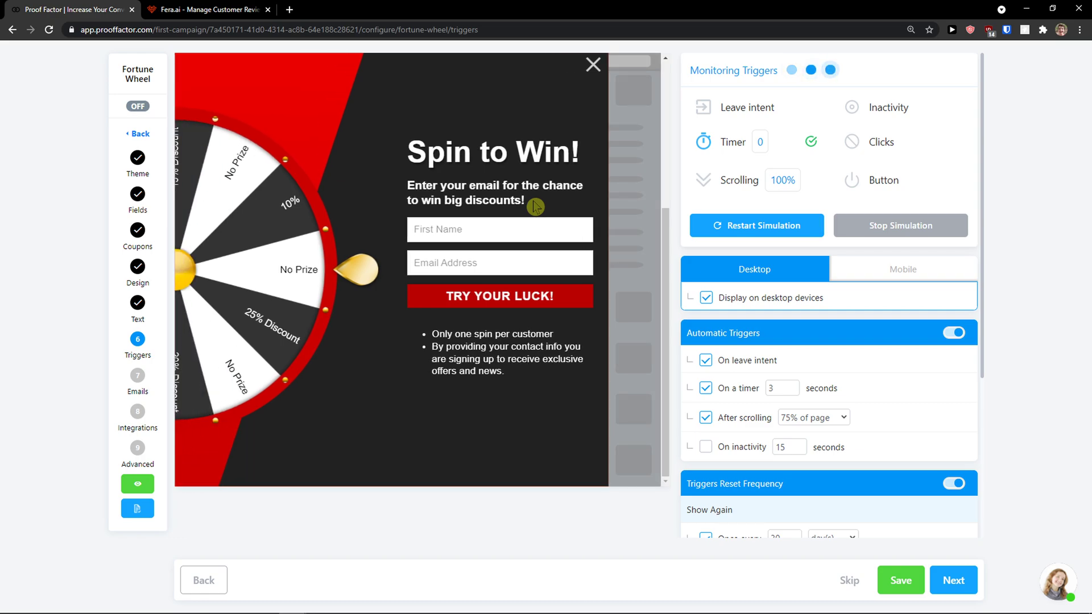
left_click(593, 64)
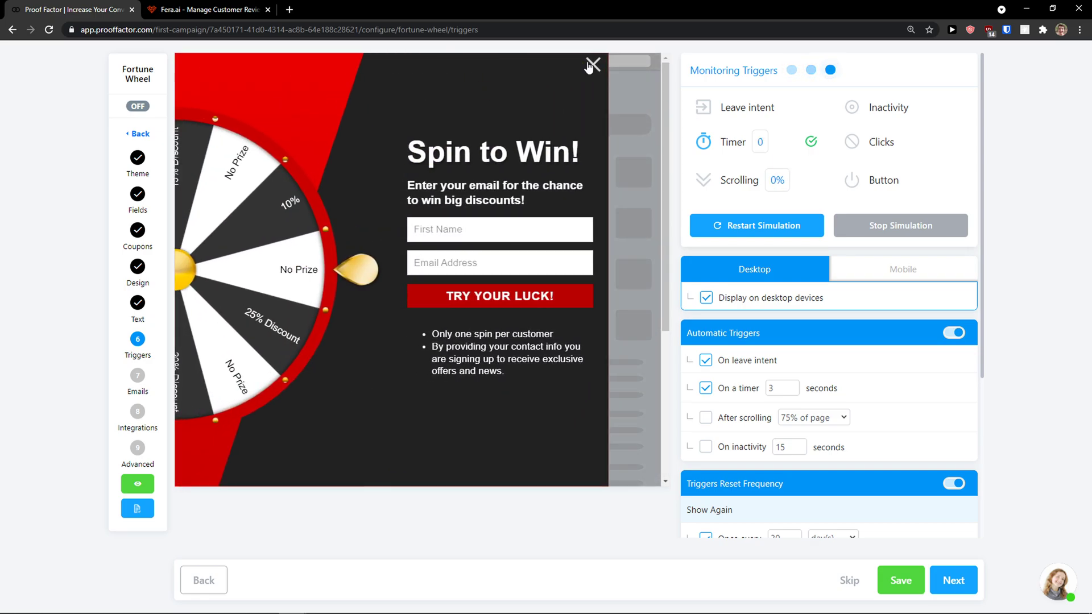
left_click(592, 65)
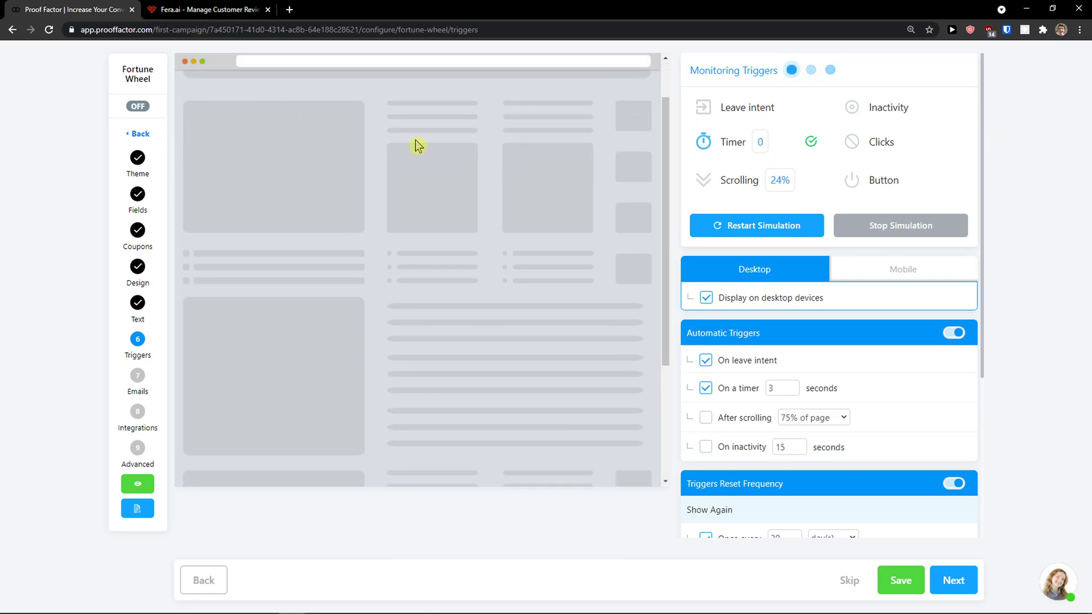
left_click(706, 389)
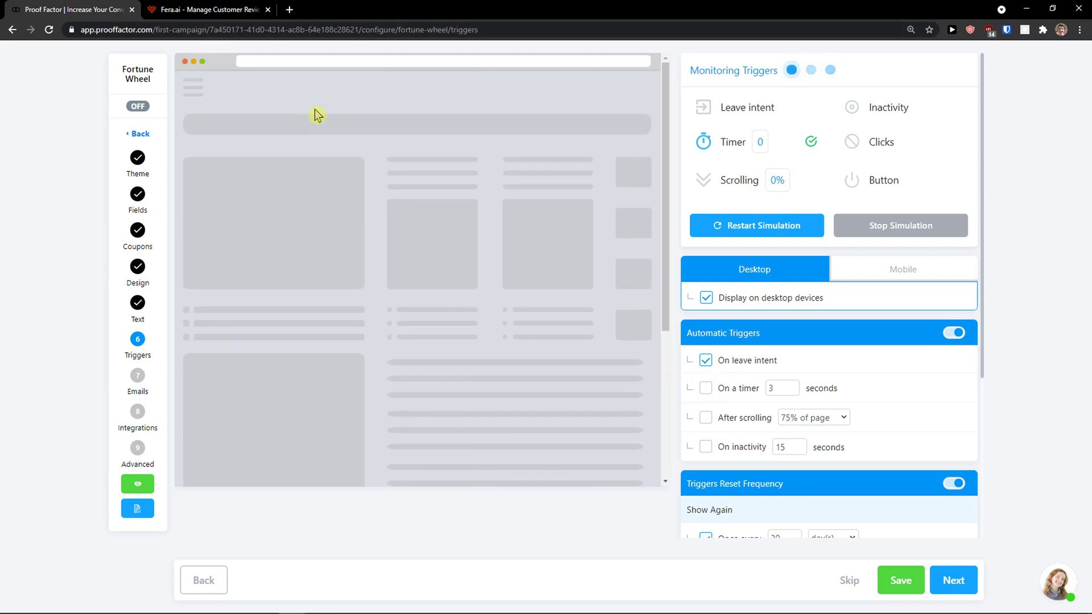
mouse_move(705, 358)
left_click(580, 59)
left_click(706, 388)
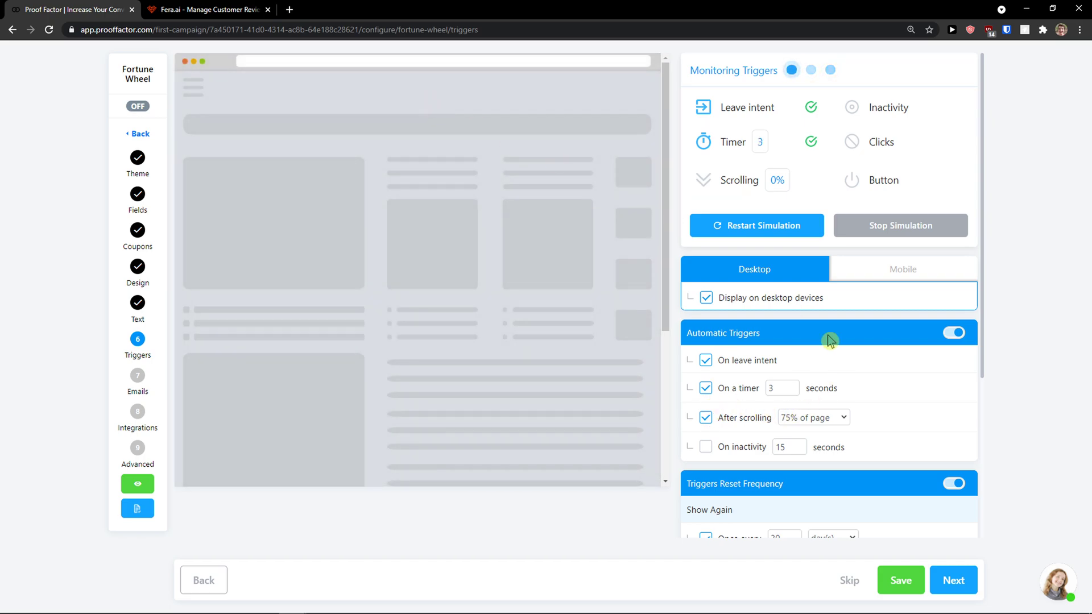
Test the scroll trigger in the mobile simulation, then save the campaign configuration.
left_click(865, 269)
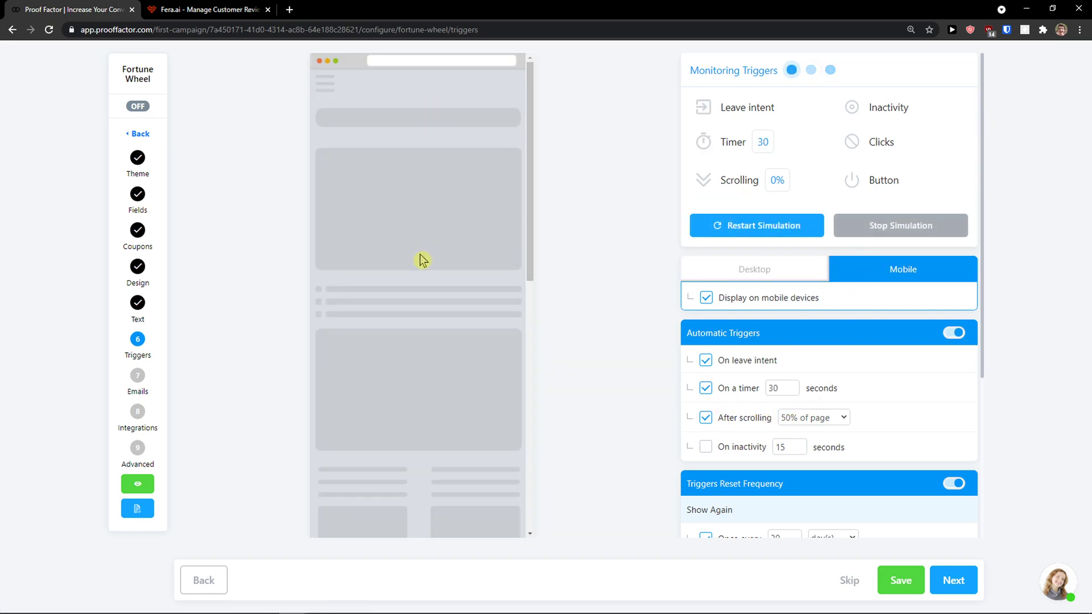
scroll(422, 260, "down", 5)
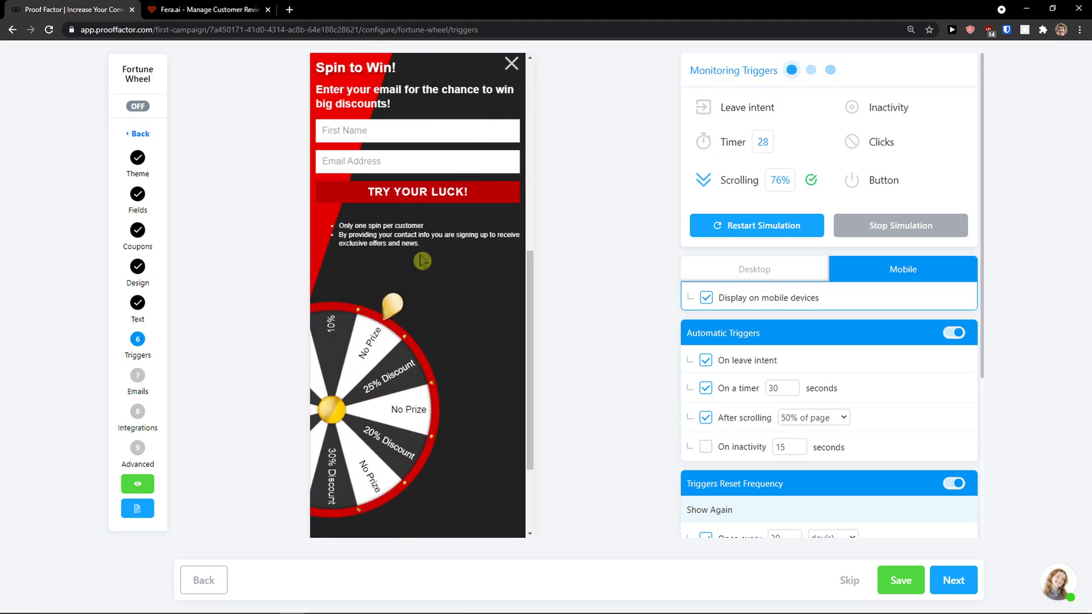
left_click(511, 64)
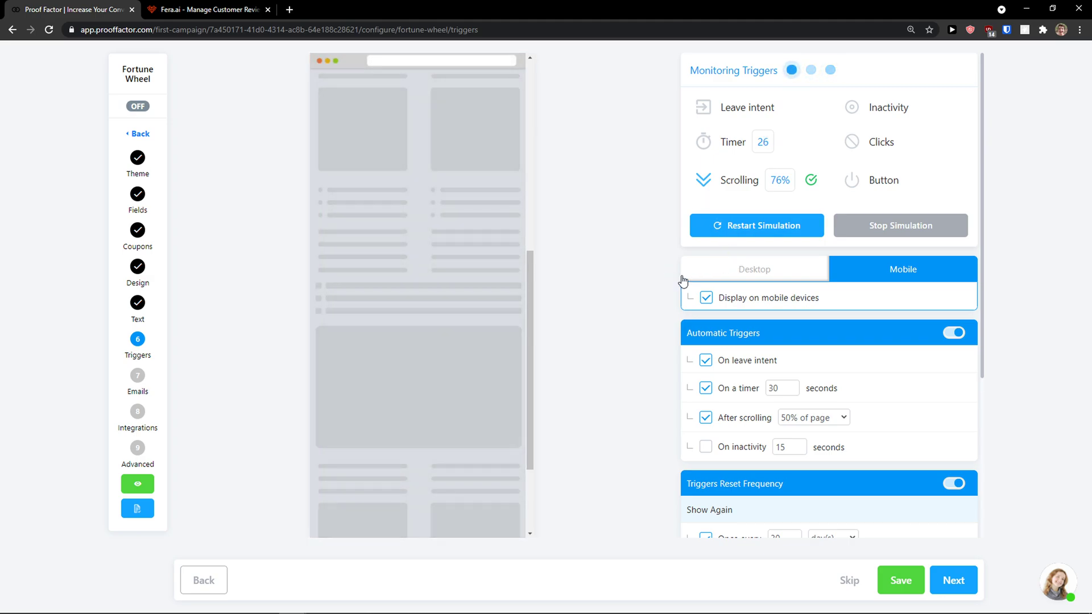
scroll(676, 283, "down", 3)
scroll(671, 281, "up", 3)
left_click(924, 581)
Continue to the Emails step and enlarge the browser page to 150%.
left_click(951, 580)
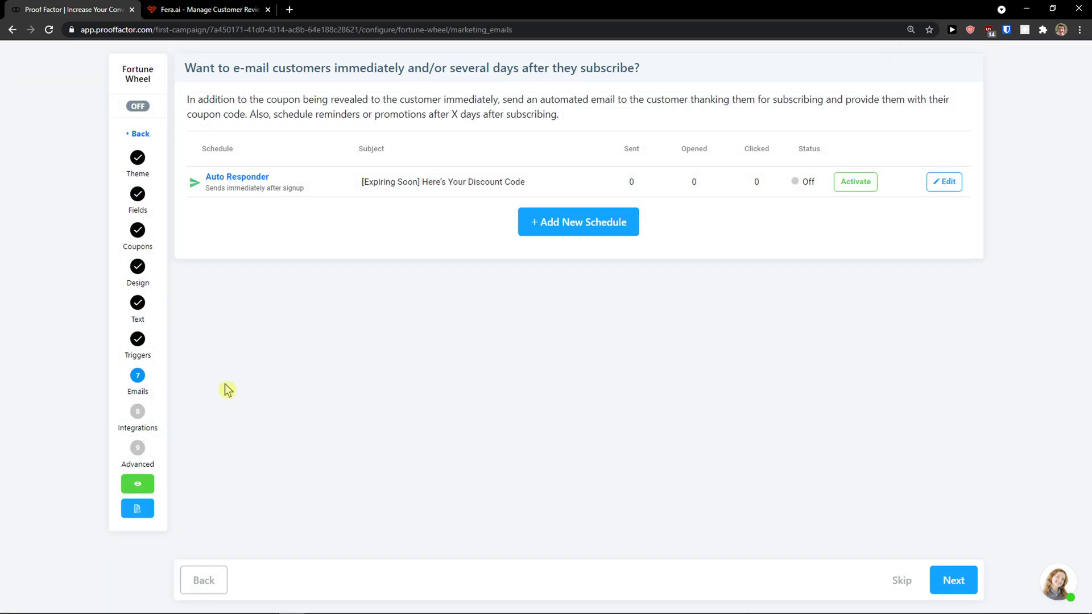
key("ctrl+plus")
key("ctrl+plus")
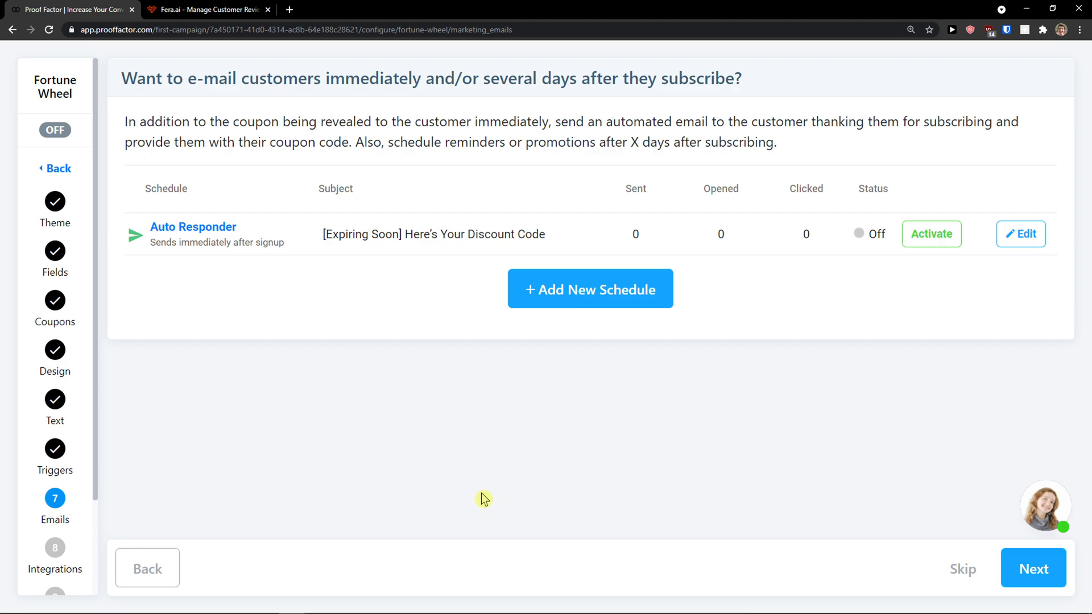
scroll(119, 341, "down", 3)
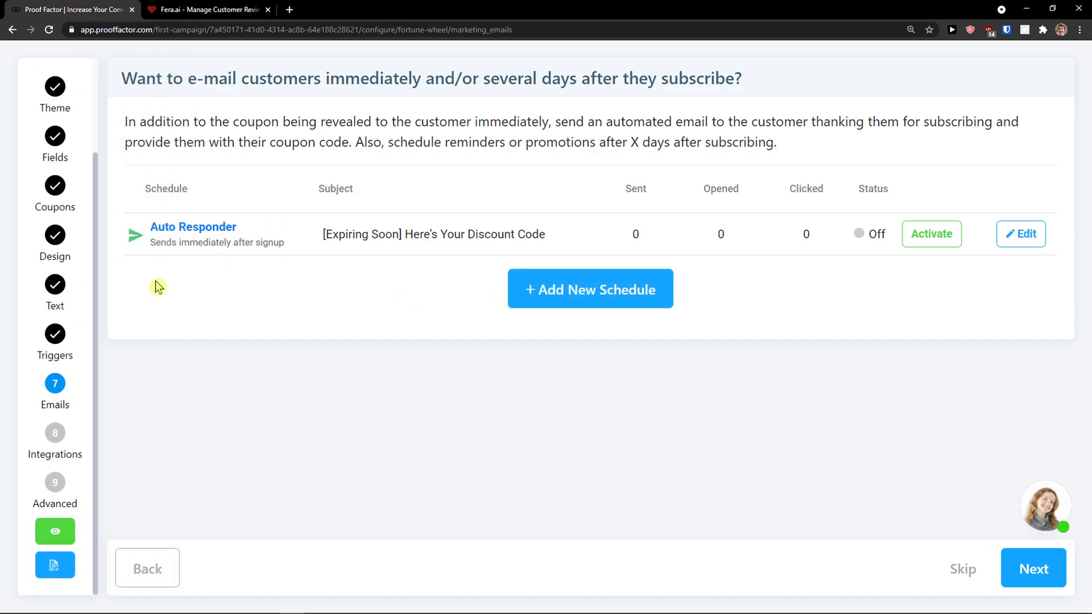
Open the Integrations step and filter the list by Email & SMS, then Email ONLY.
mouse_move(80, 319)
left_click(114, 440)
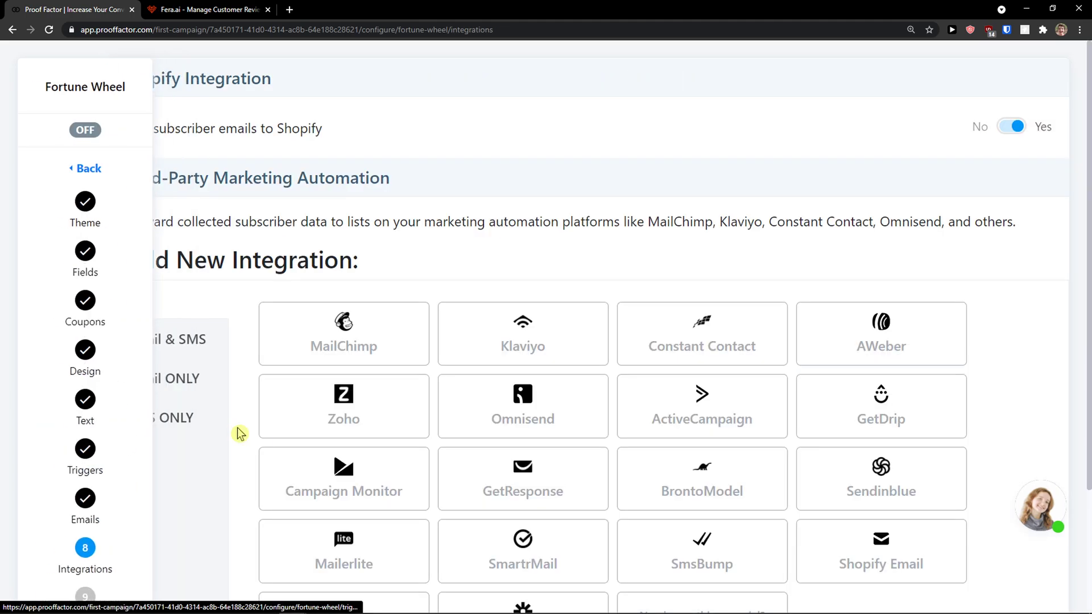
scroll(250, 450, "down", 3)
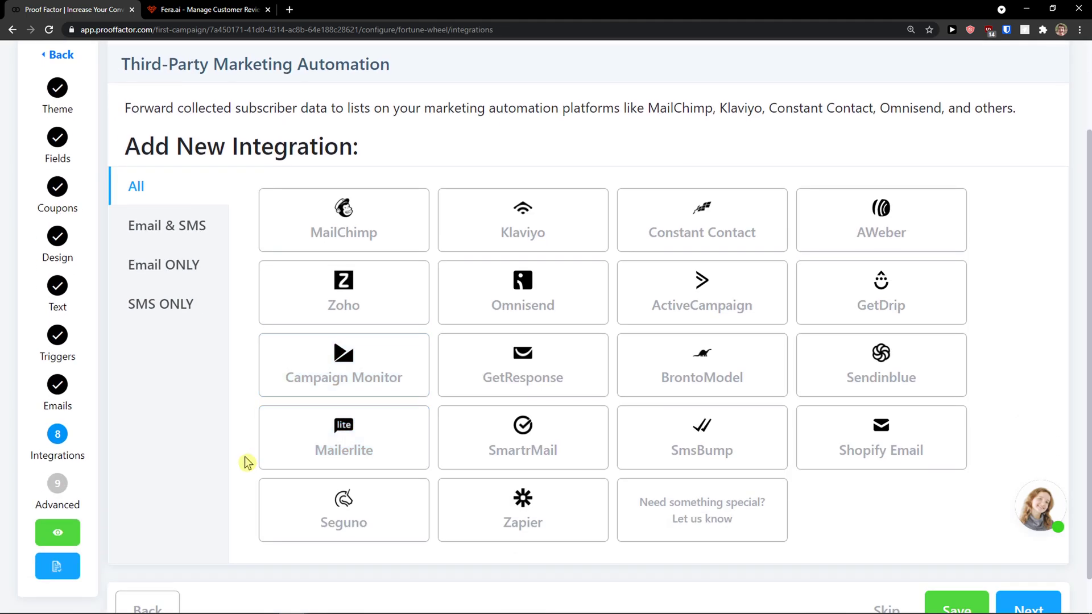
left_click(189, 225)
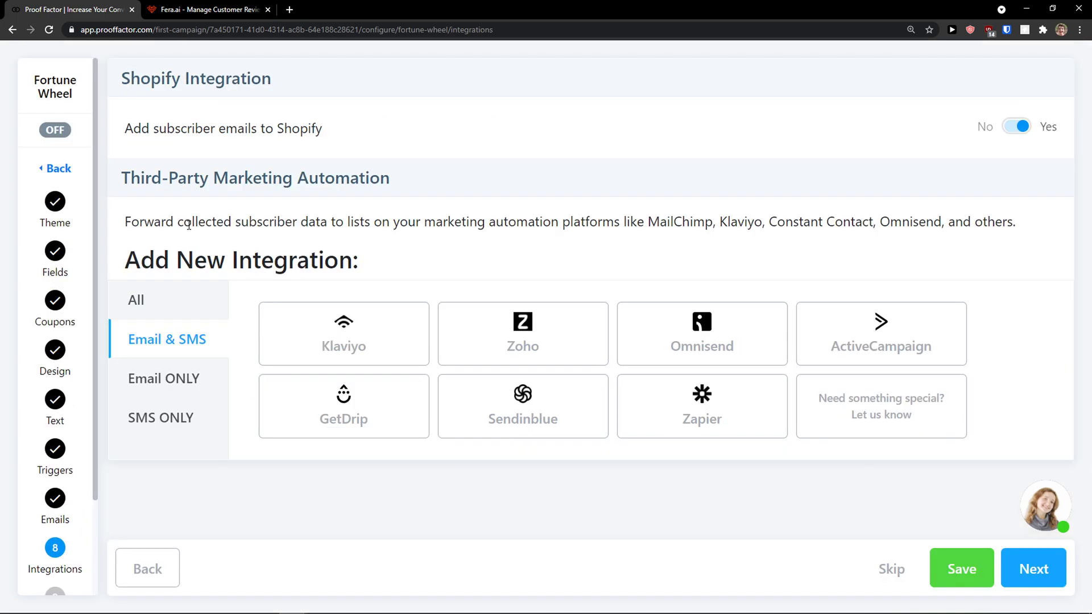
left_click(172, 386)
scroll(80, 454, "down", 3)
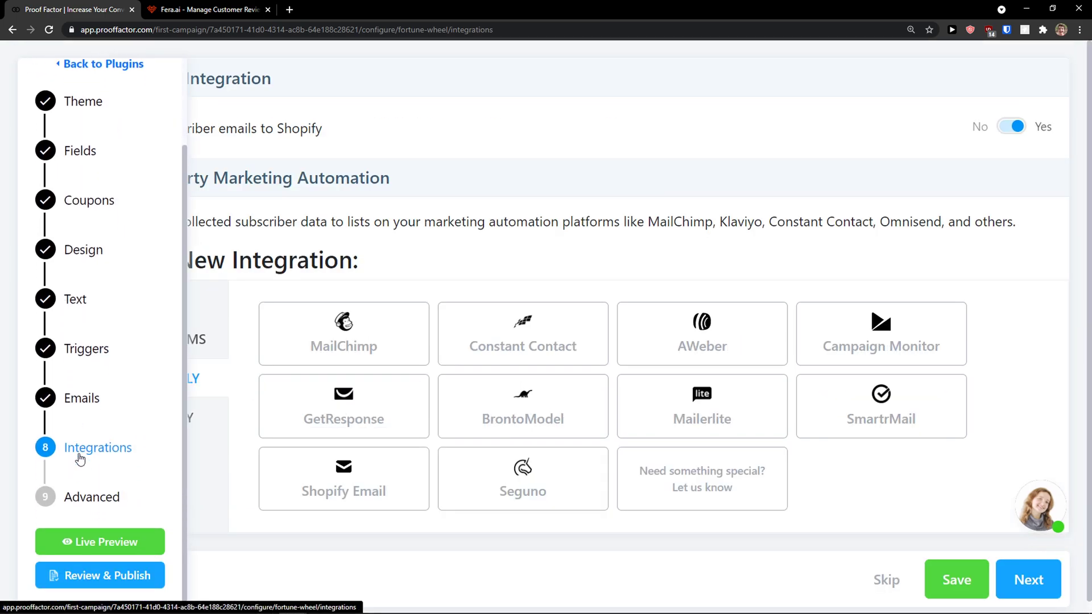
Open the Advanced step and save the Fortune Wheel configuration.
left_click(81, 566)
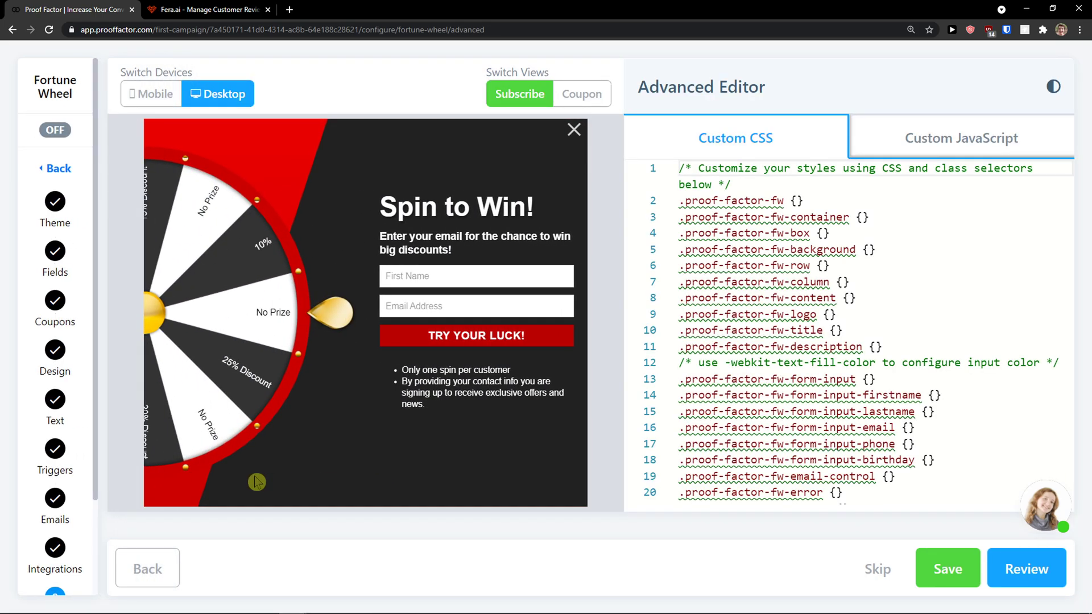
mouse_move(91, 493)
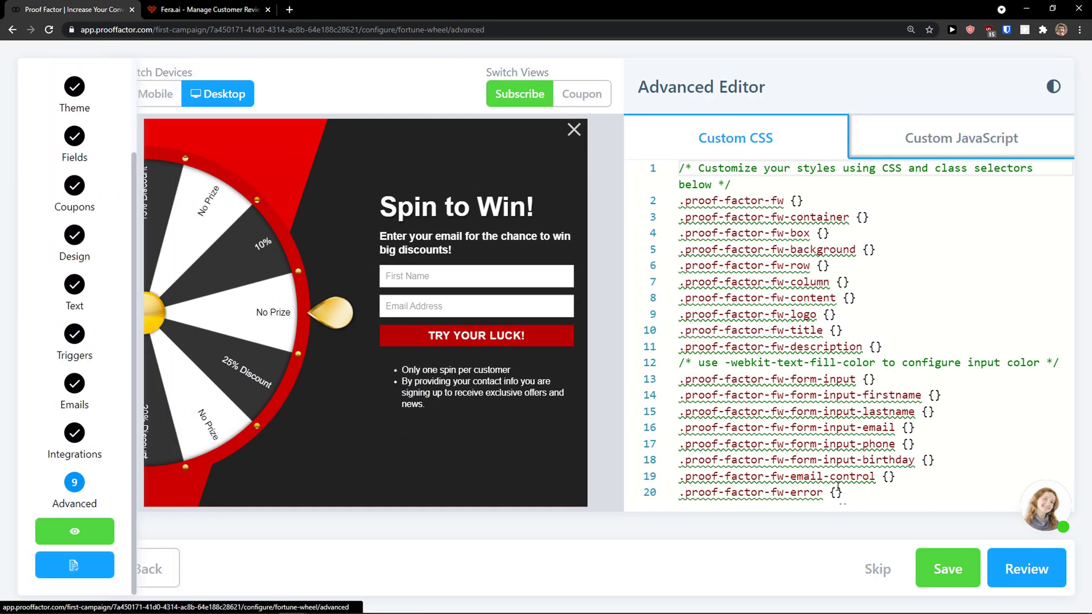
left_click(965, 576)
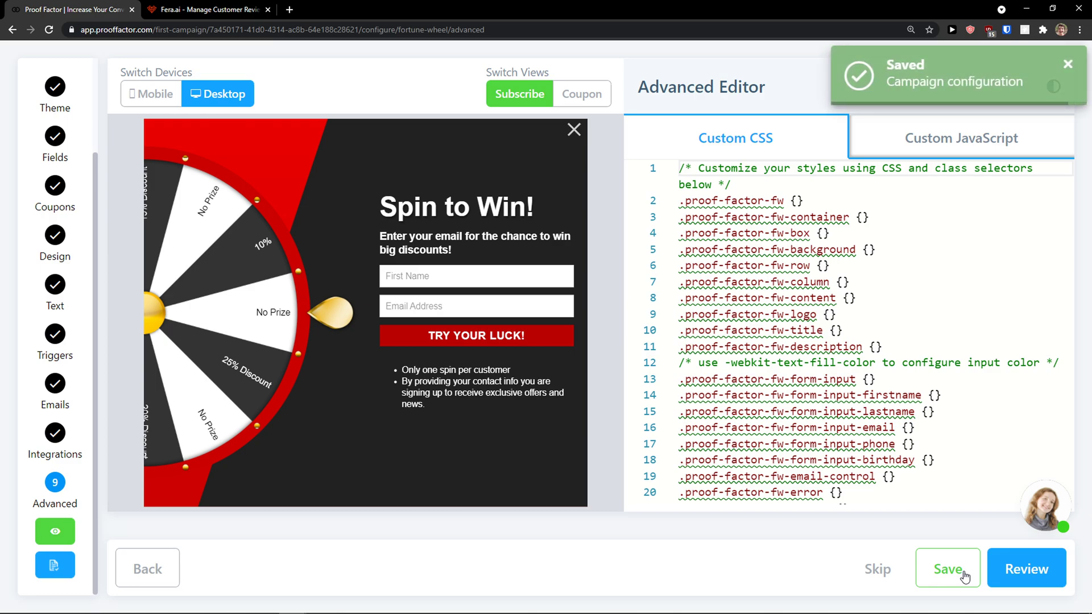
Skip to the plugins page and remove Better Coupon Box from the campaign.
mouse_move(68, 546)
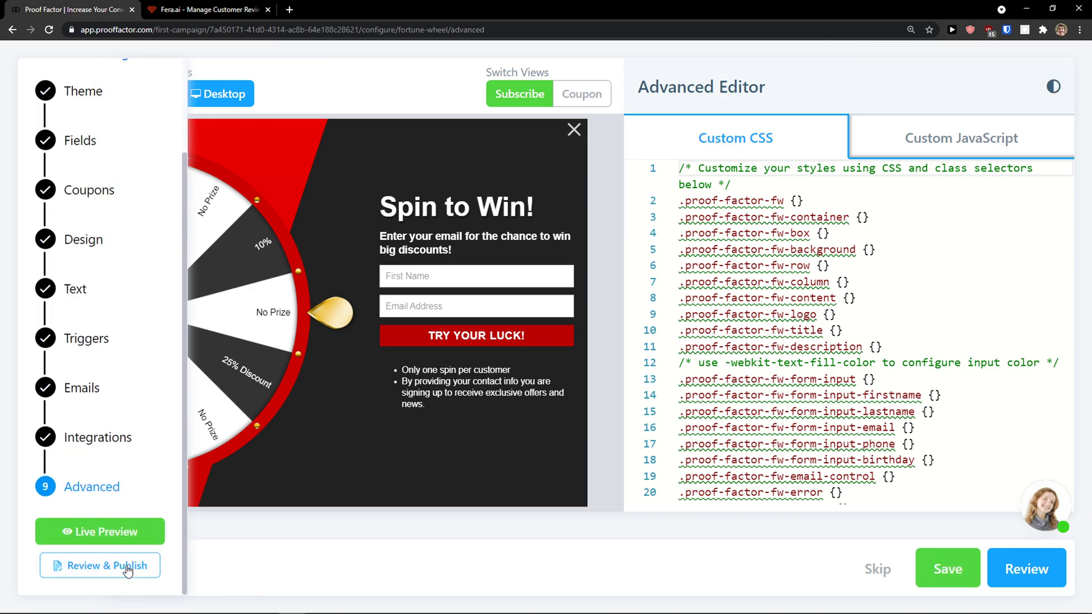
left_click(876, 568)
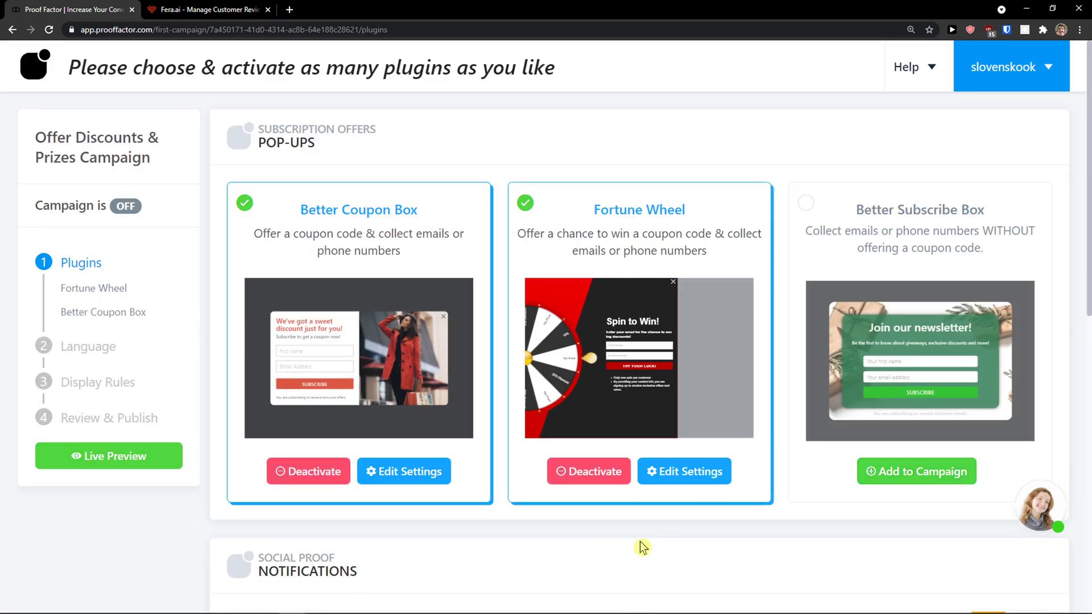
scroll(646, 539, "down", 1)
scroll(641, 537, "down", 4)
scroll(639, 526, "up", 4)
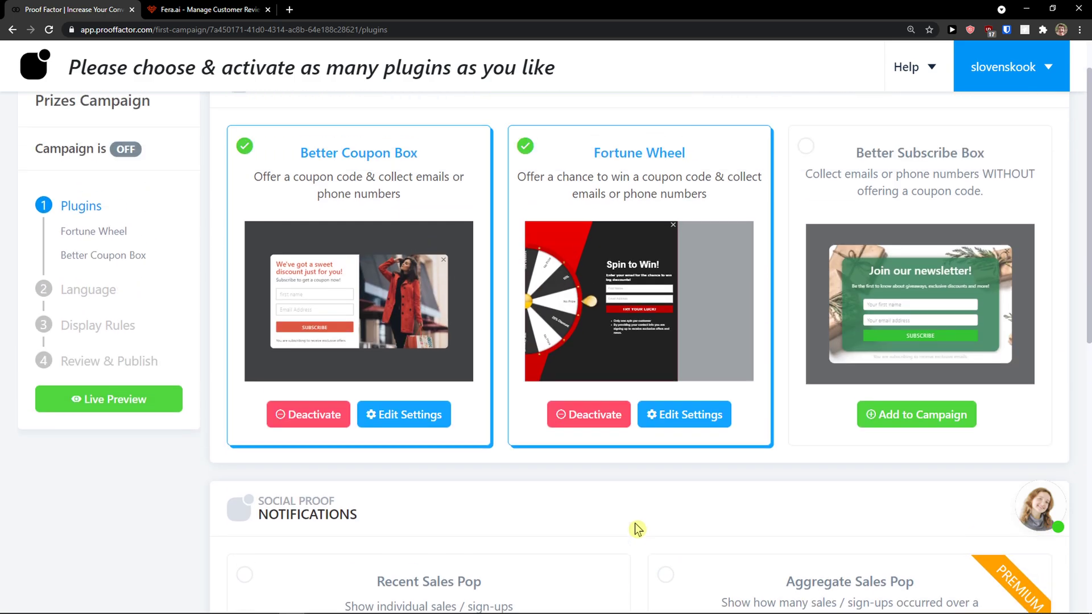
scroll(417, 277, "up", 1)
left_click(246, 203)
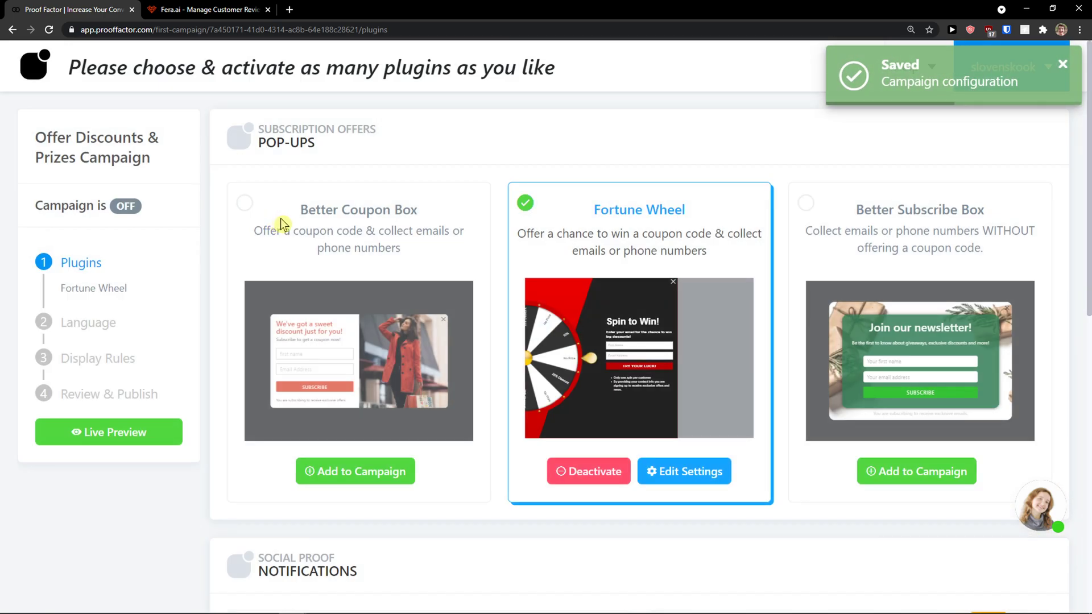
scroll(804, 285, "down", 5)
scroll(709, 300, "up", 4)
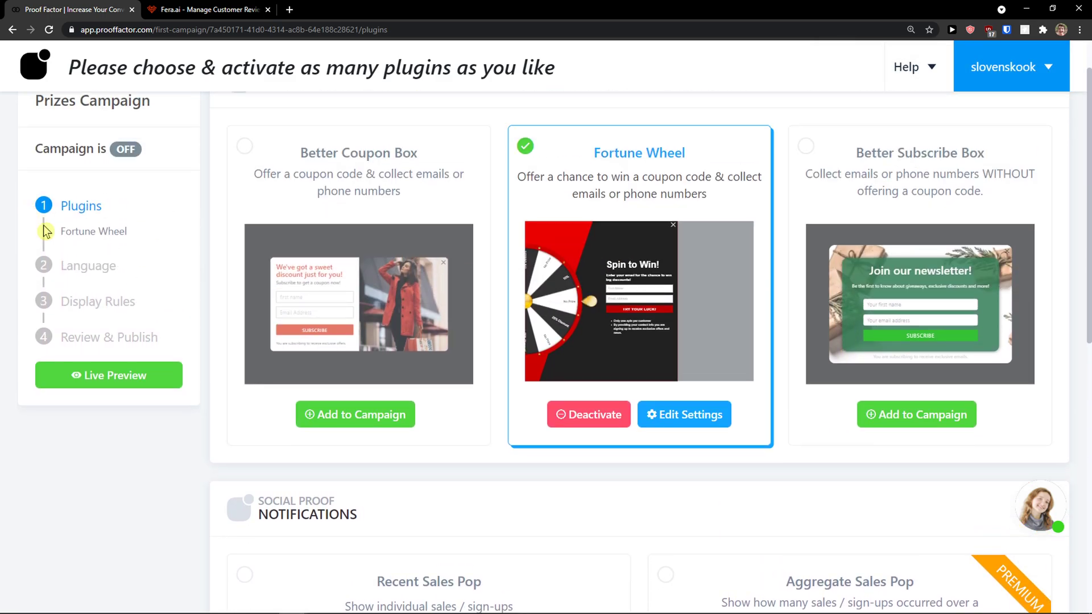
left_click(73, 264)
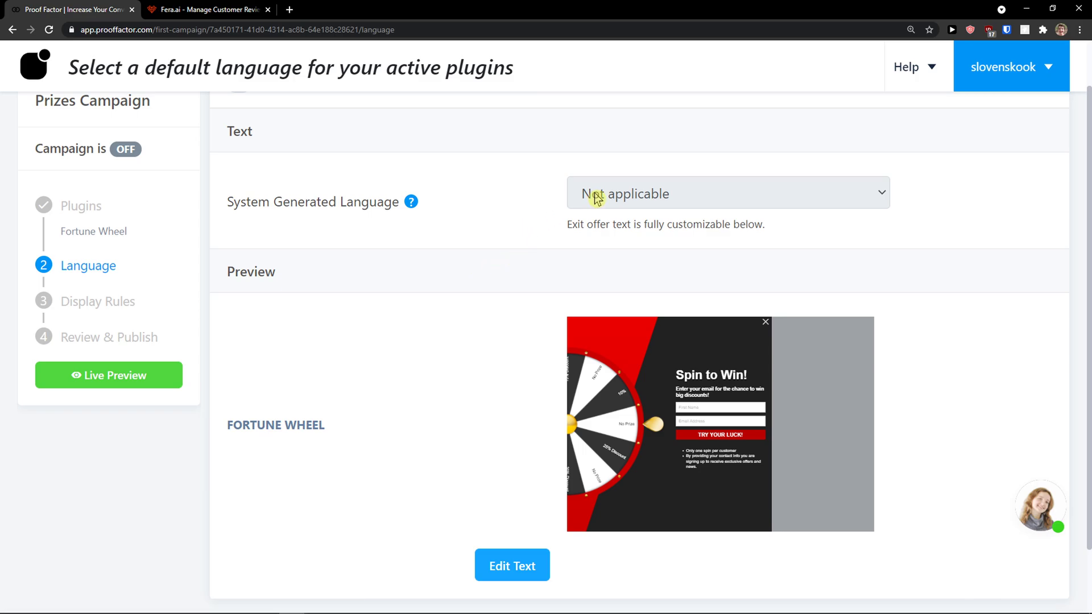
scroll(481, 308, "down", 2)
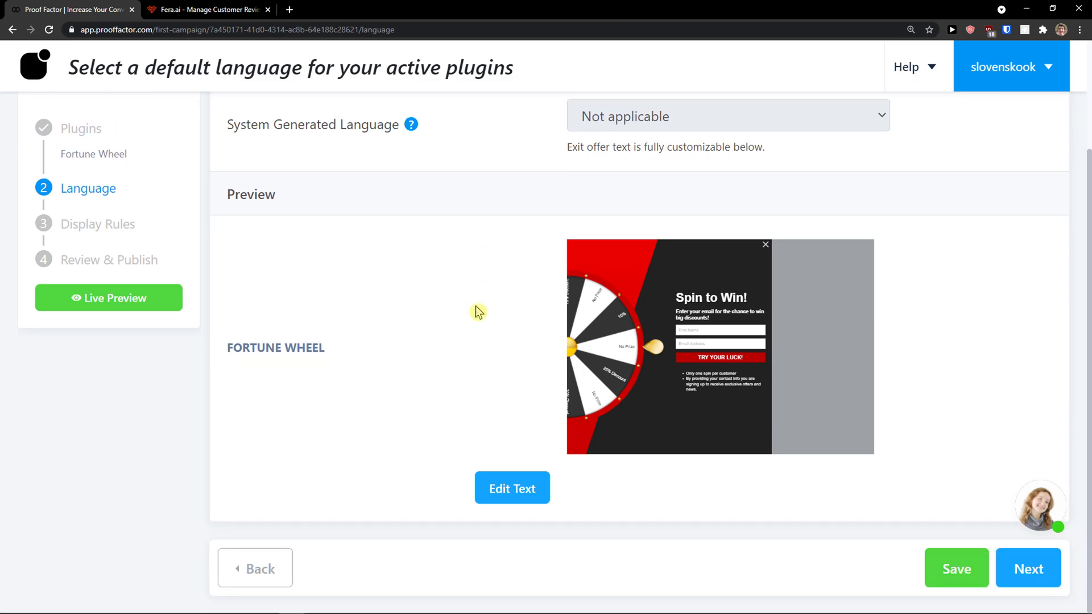
left_click(90, 224)
scroll(375, 280, "up", 2)
left_click(359, 259)
left_click(360, 265)
left_click_drag(270, 214, 490, 221)
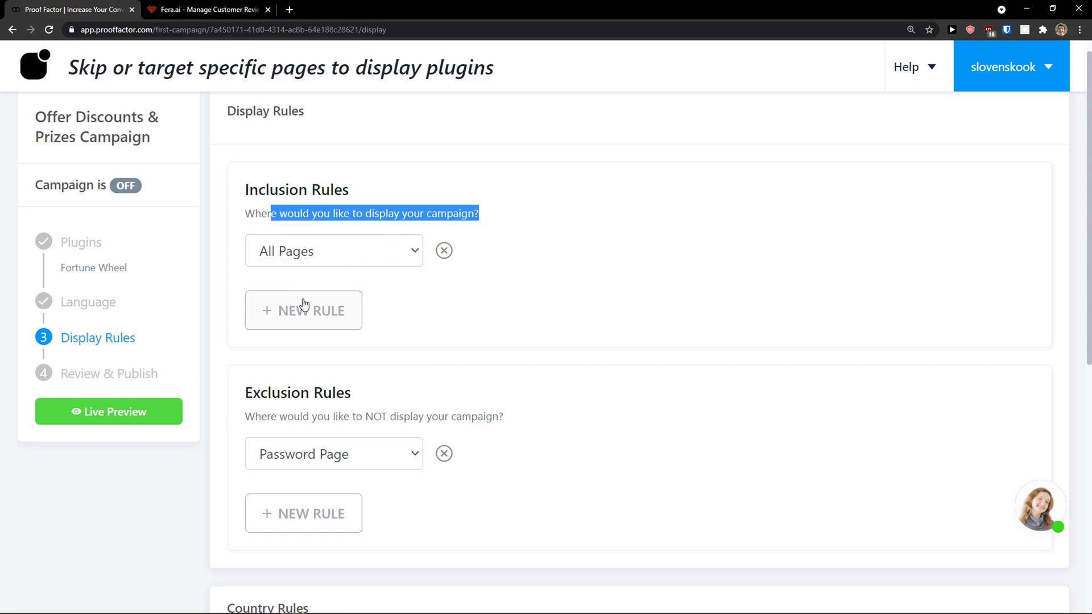
scroll(319, 324, "down", 3)
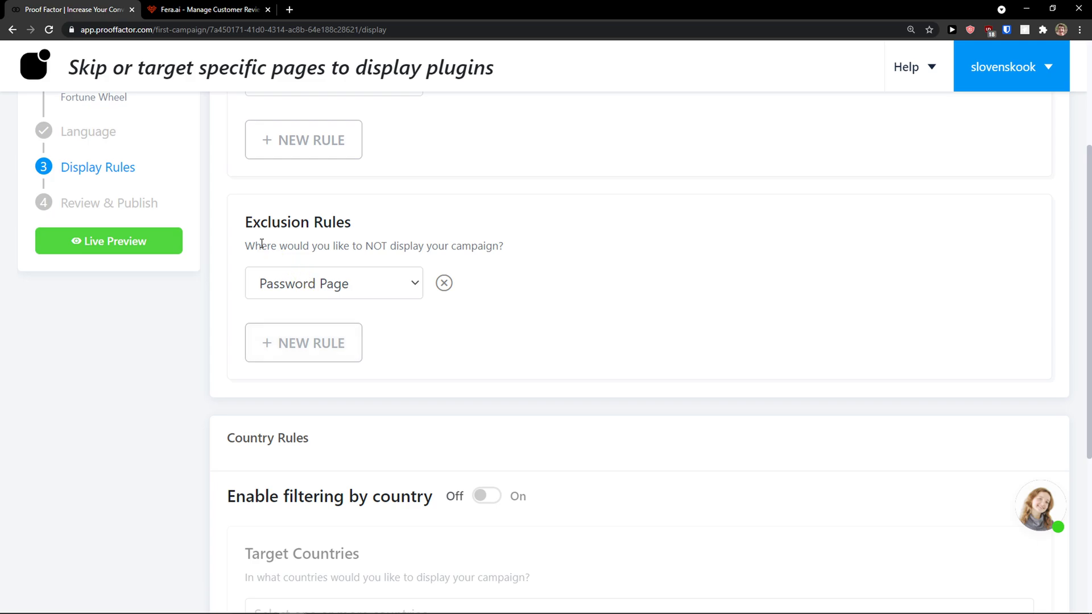
left_click(151, 209)
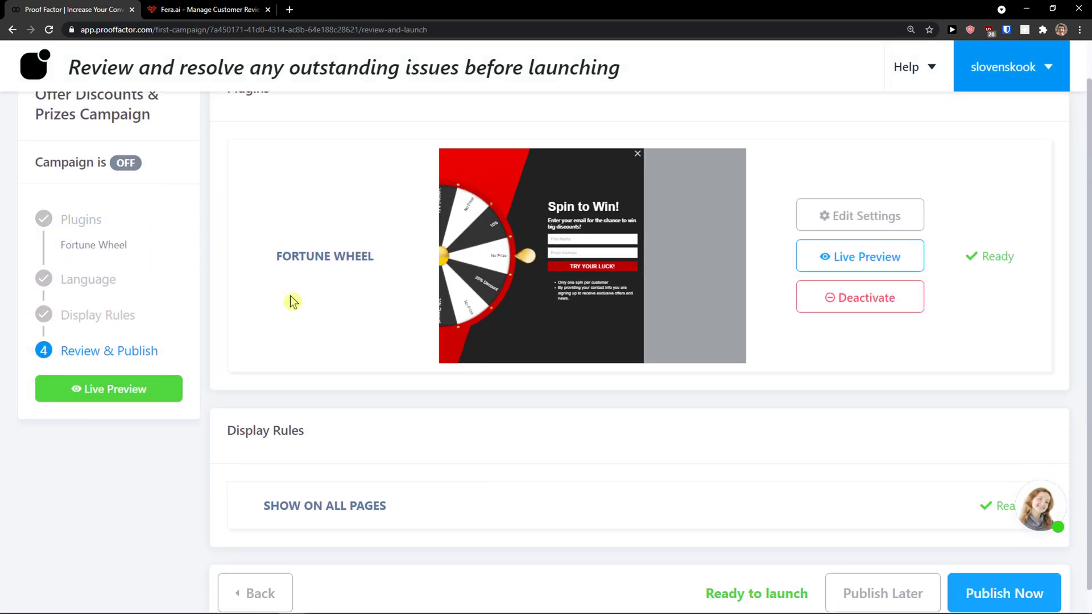
scroll(291, 301, "down", 1)
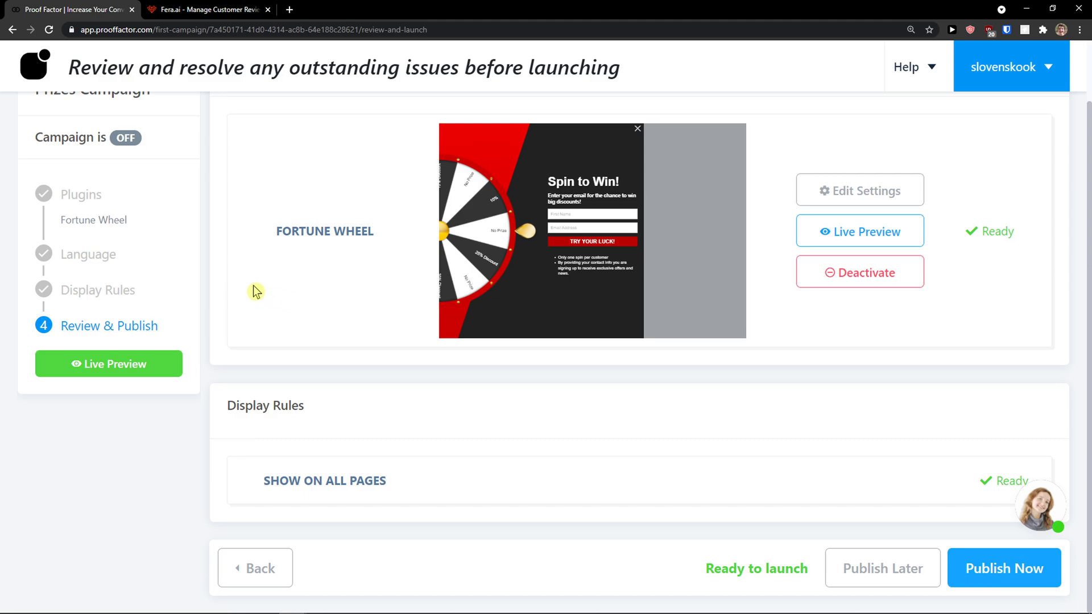
scroll(153, 229, "up", 2)
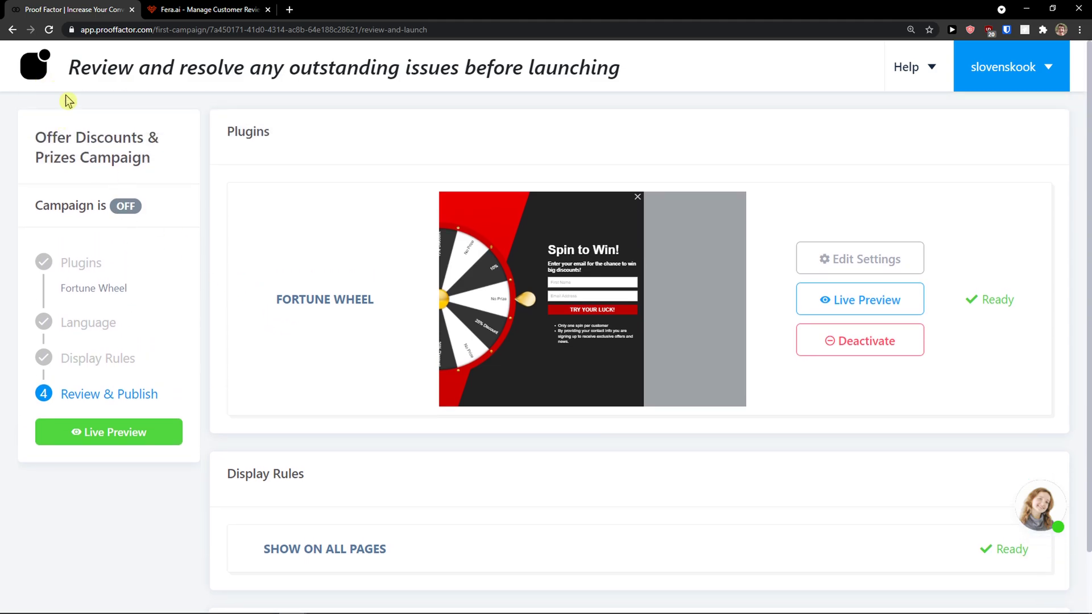
scroll(178, 222, "down", 2)
left_click(11, 30)
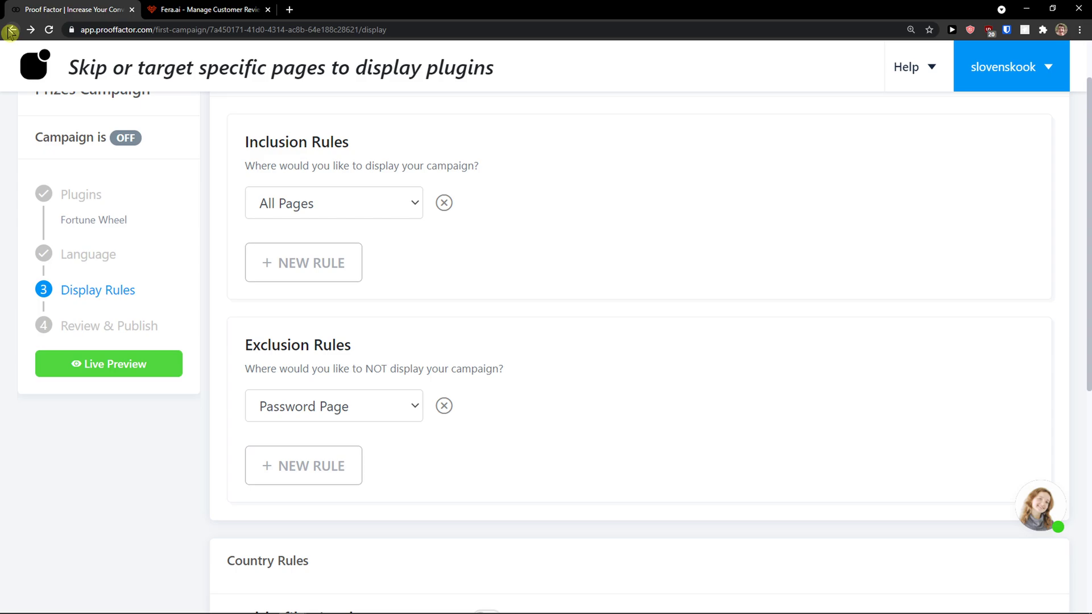
left_click(79, 193)
left_click(12, 29)
left_click(11, 30)
left_click(11, 30)
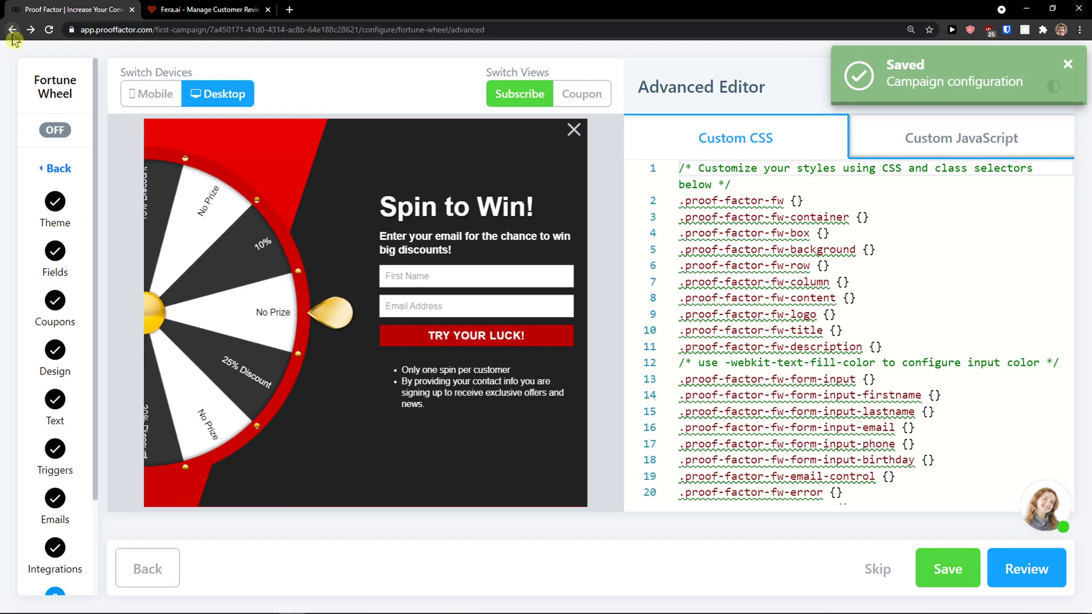
left_click(30, 30)
scroll(682, 426, "down", 10)
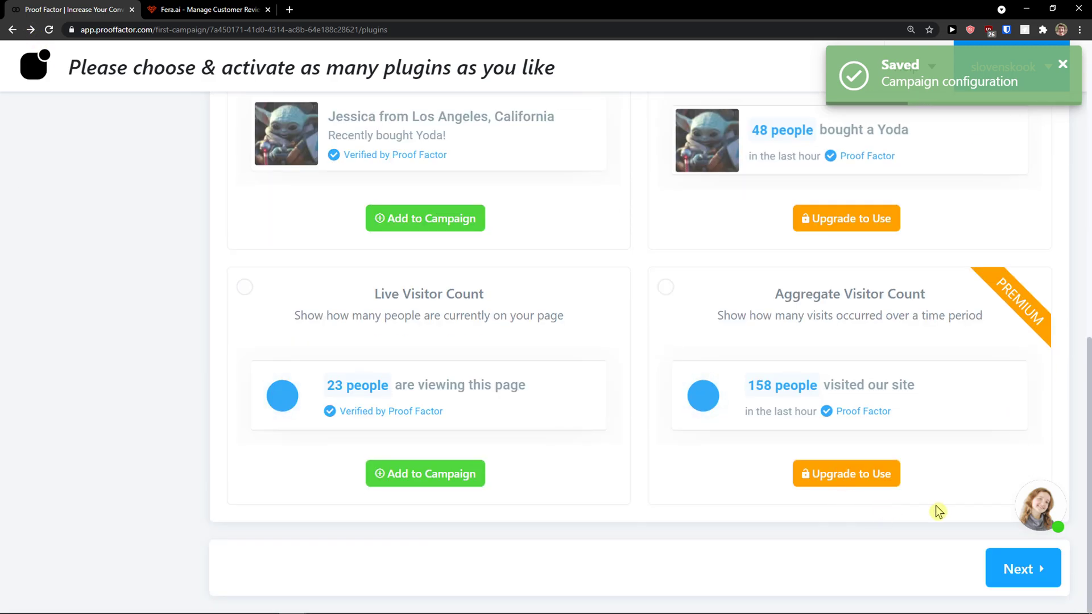
Try switching the campaign on, then deactivate the Fortune Wheel pop-up.
scroll(967, 398, "up", 10)
scroll(1028, 245, "up", 2)
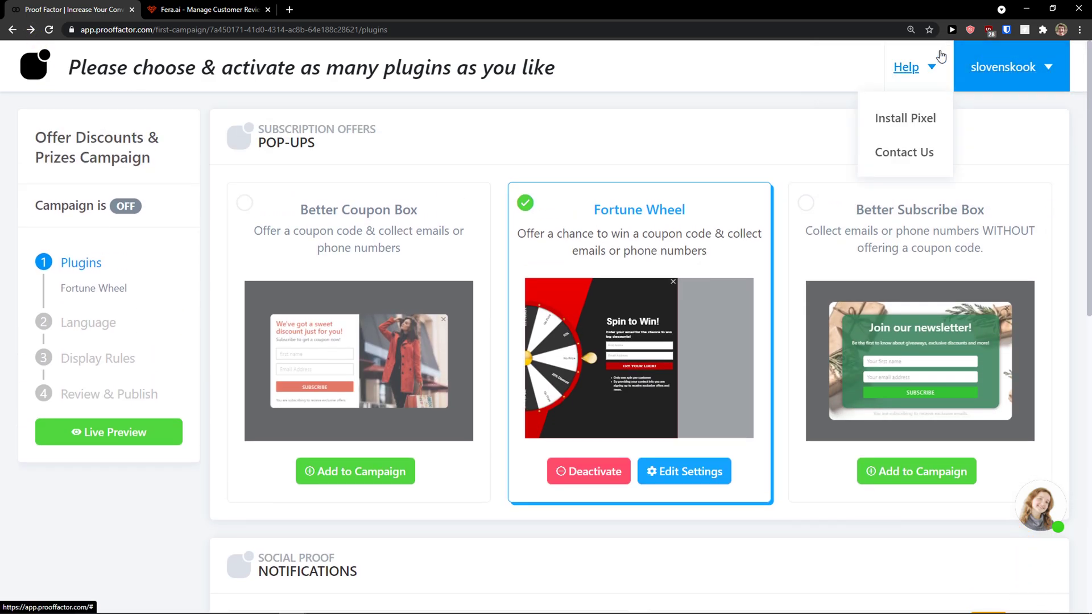
left_click_drag(278, 49, 285, 94)
left_click(287, 101)
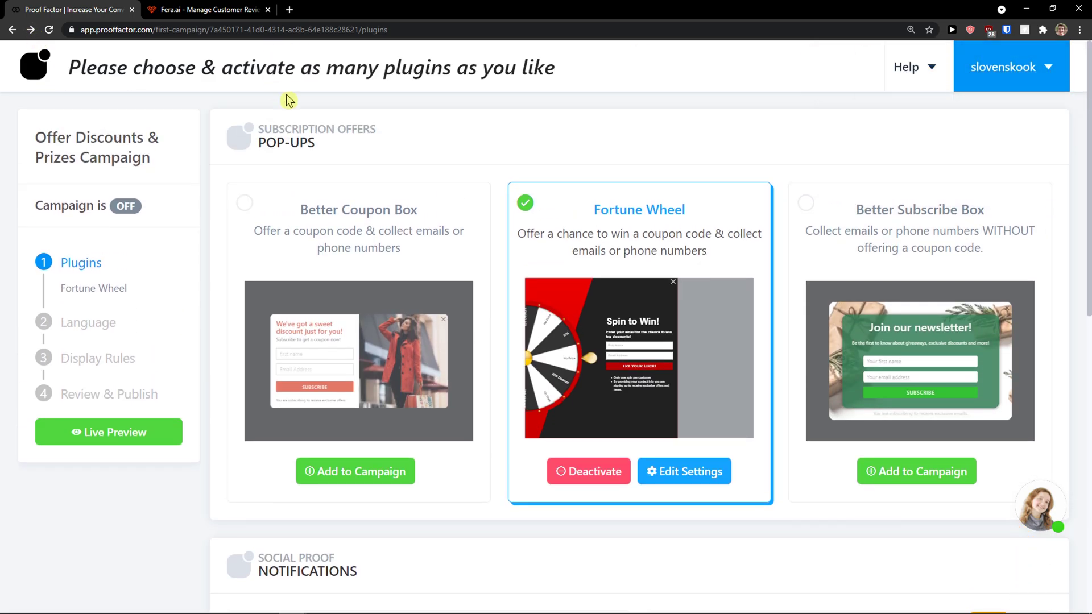
left_click(126, 205)
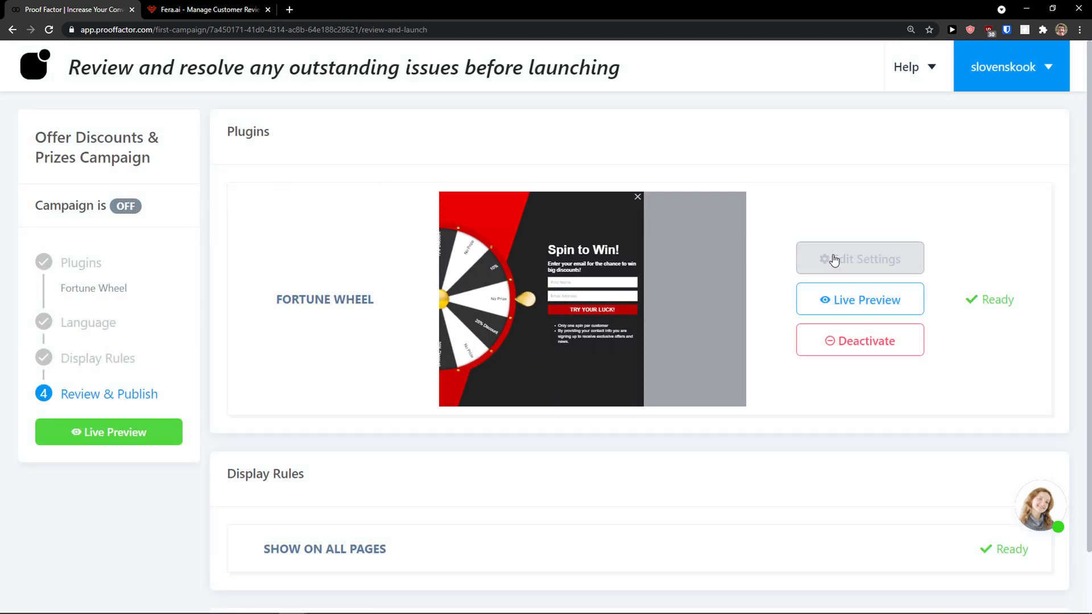
left_click(901, 355)
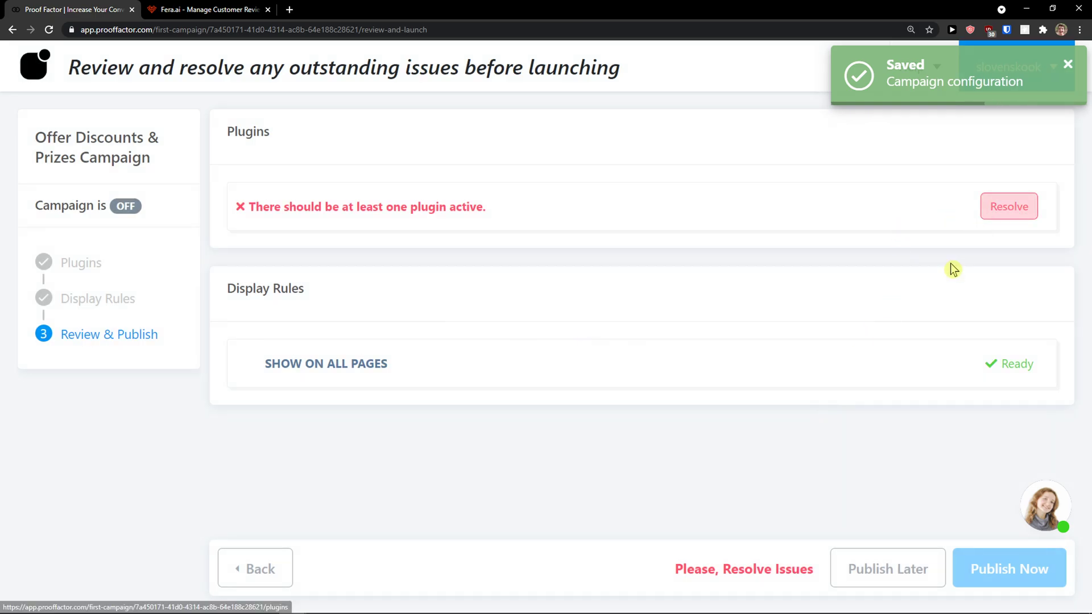
Go back via the display rules step to the plugins step and review the Subscription Offers pop-ups.
left_click(261, 568)
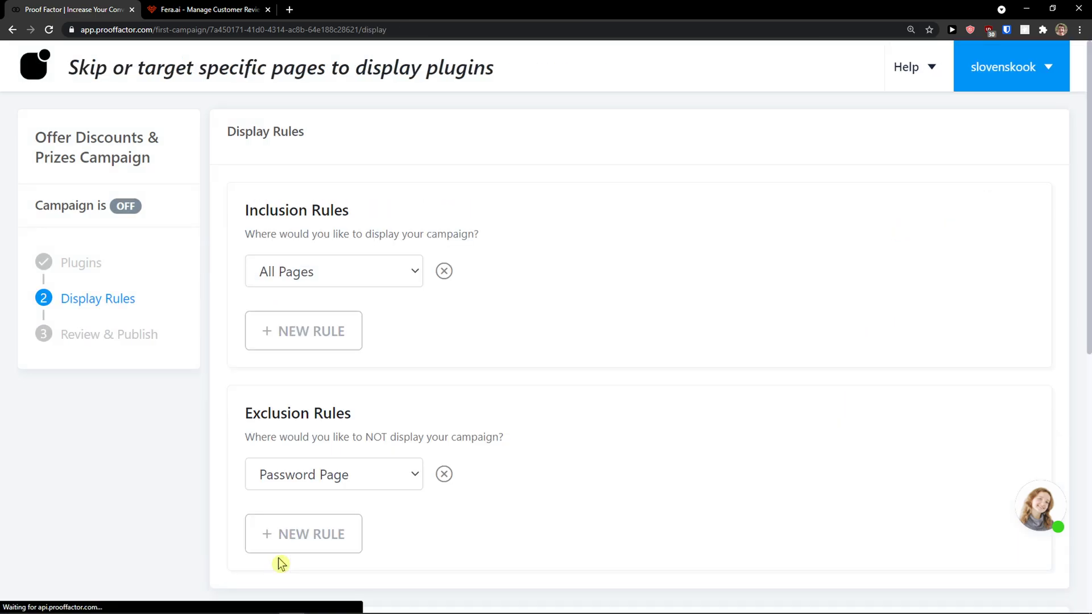
scroll(284, 554, "down", 10)
left_click(284, 559)
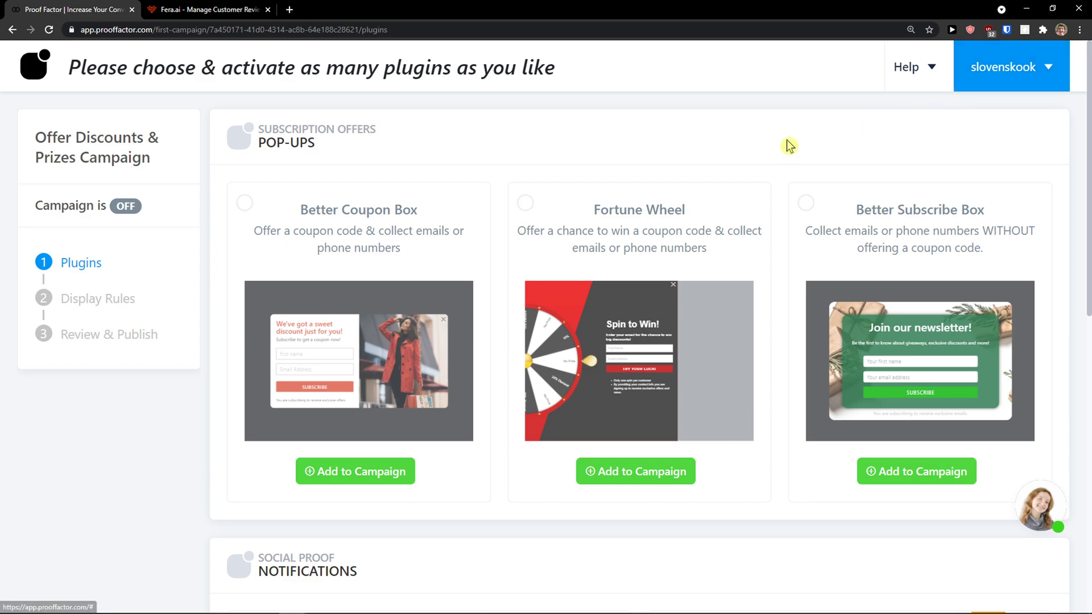
scroll(829, 324, "down", 15)
scroll(920, 419, "up", 5)
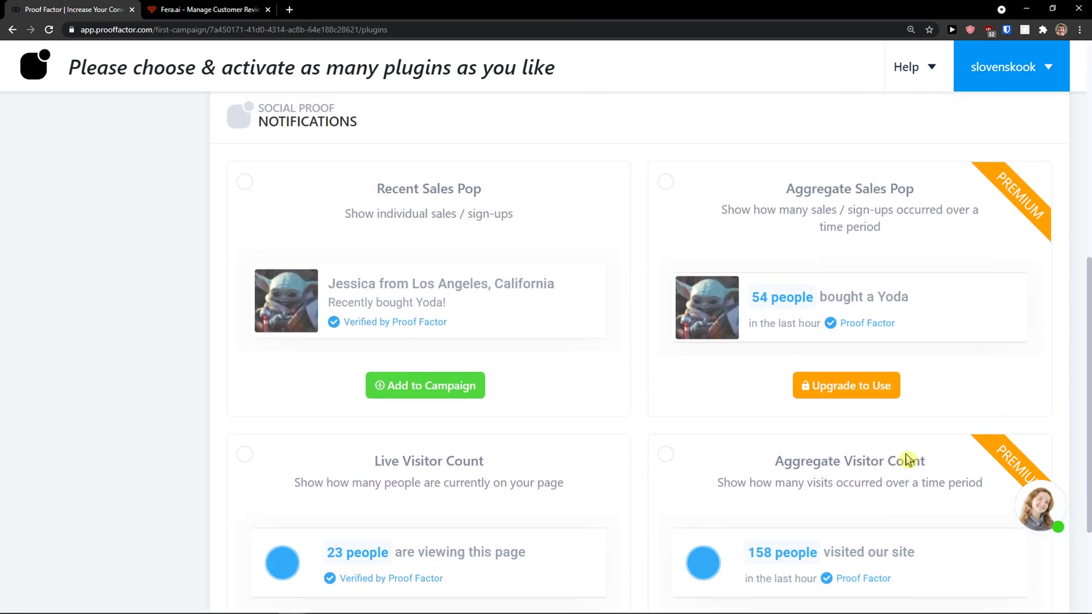
scroll(903, 458, "up", 6)
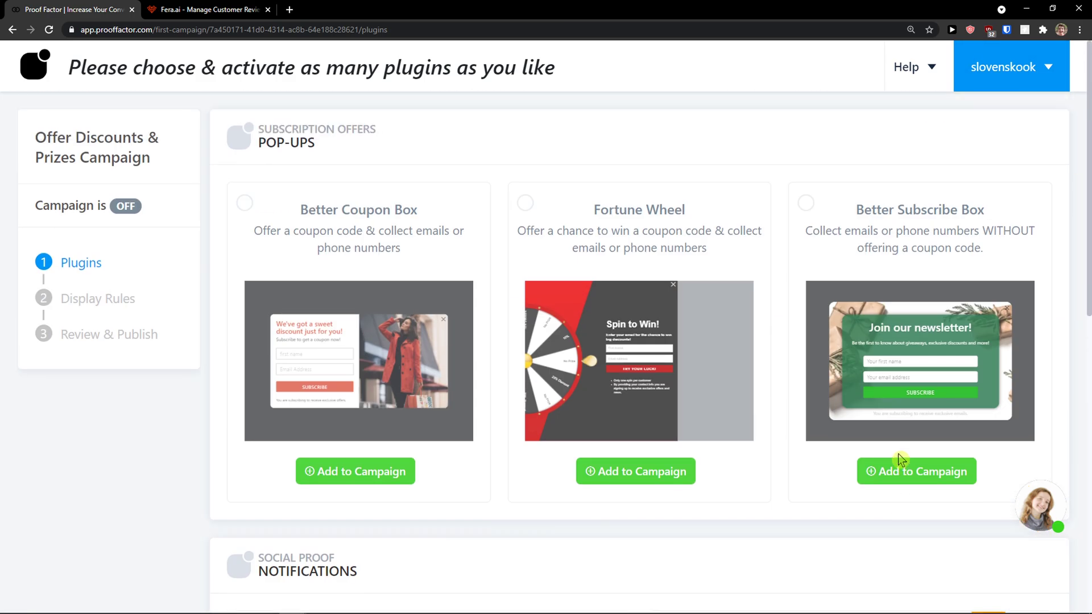
In a new tab, load the Shopify admin and open the installed Proof Factor app from Apps.
left_click(129, 29)
left_click(290, 10)
type("sho")
key("Return")
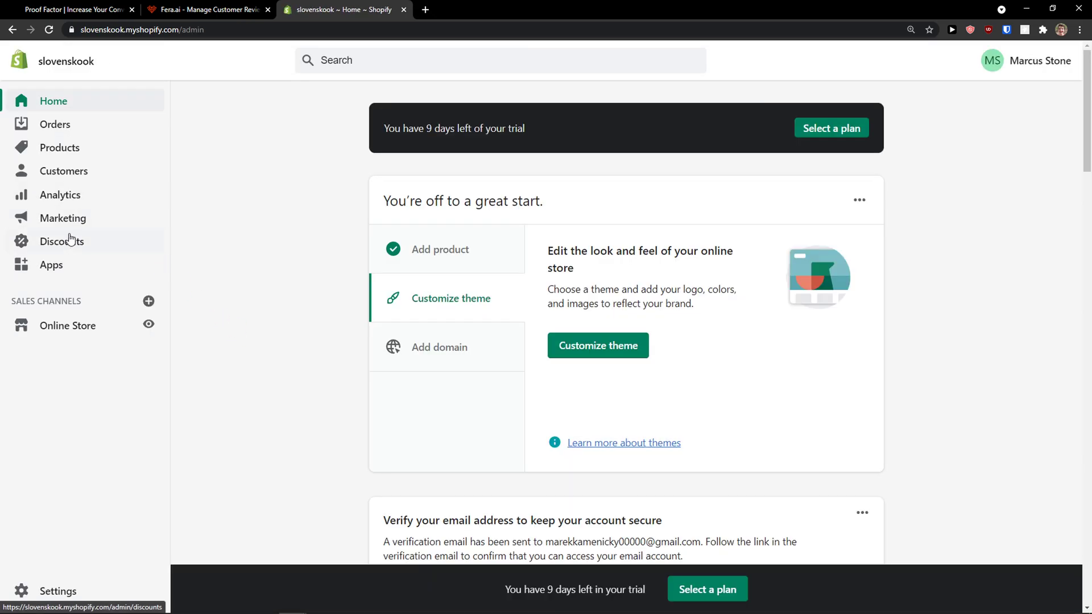
left_click(63, 270)
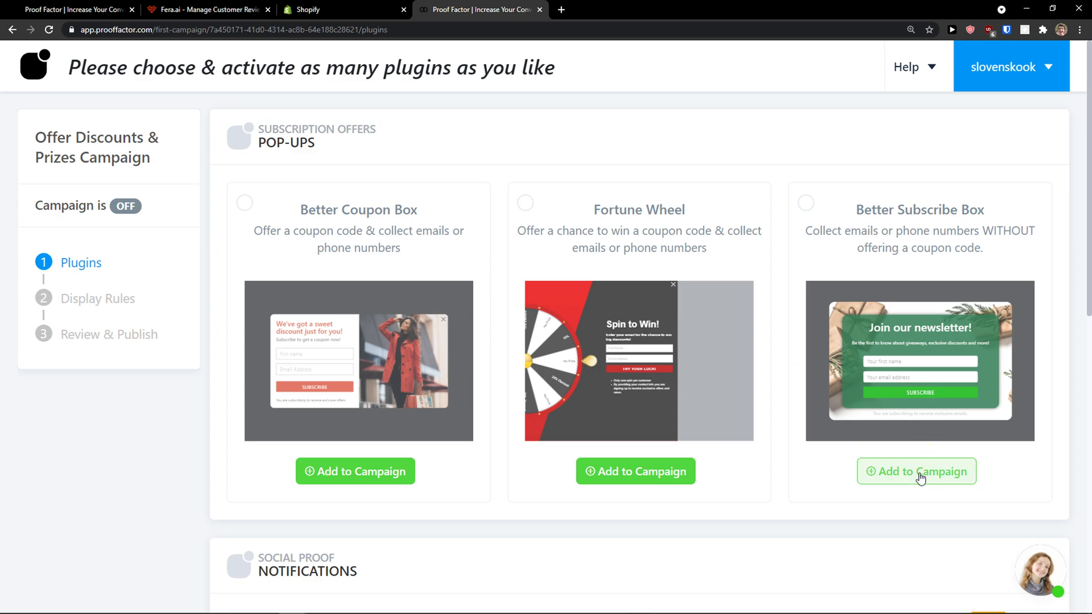
Add Better Subscribe Box, pass through Fields, Design, Text, Triggers and Emails, save, and return to Plugins.
left_click(807, 204)
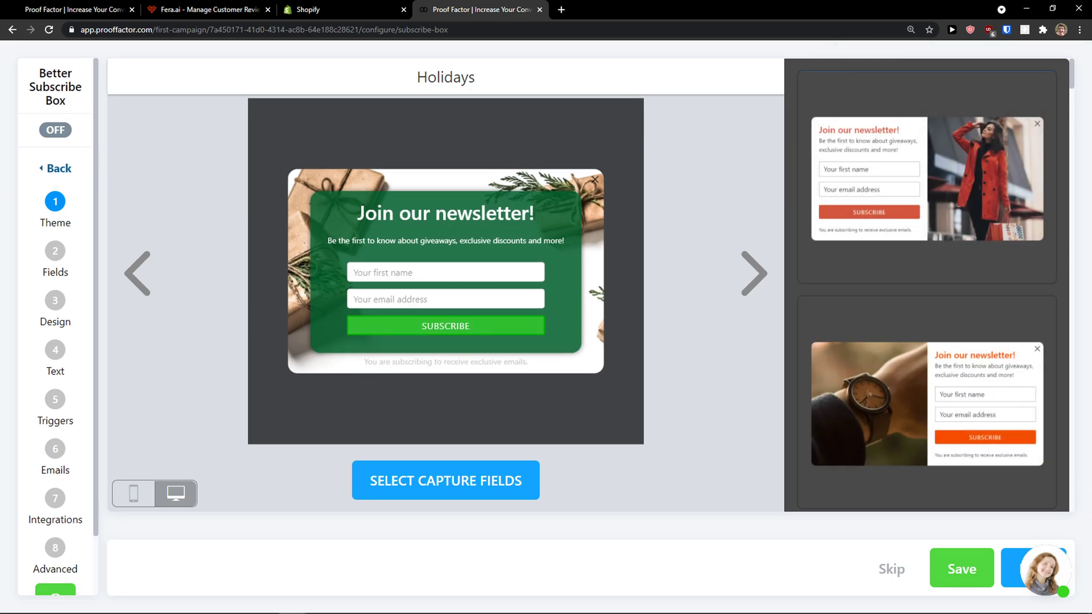
left_click(72, 254)
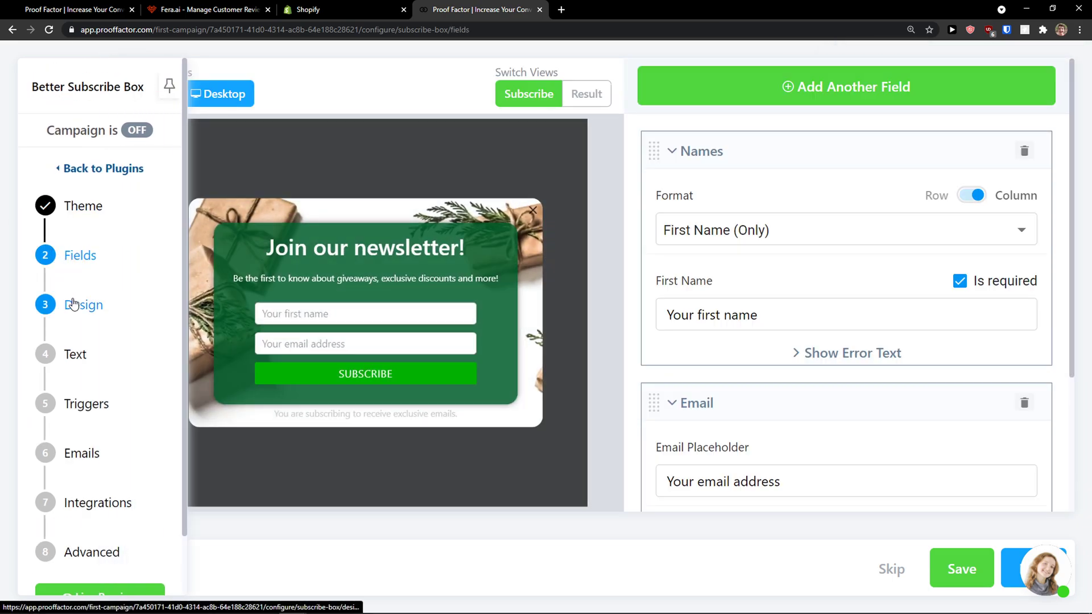
left_click(77, 314)
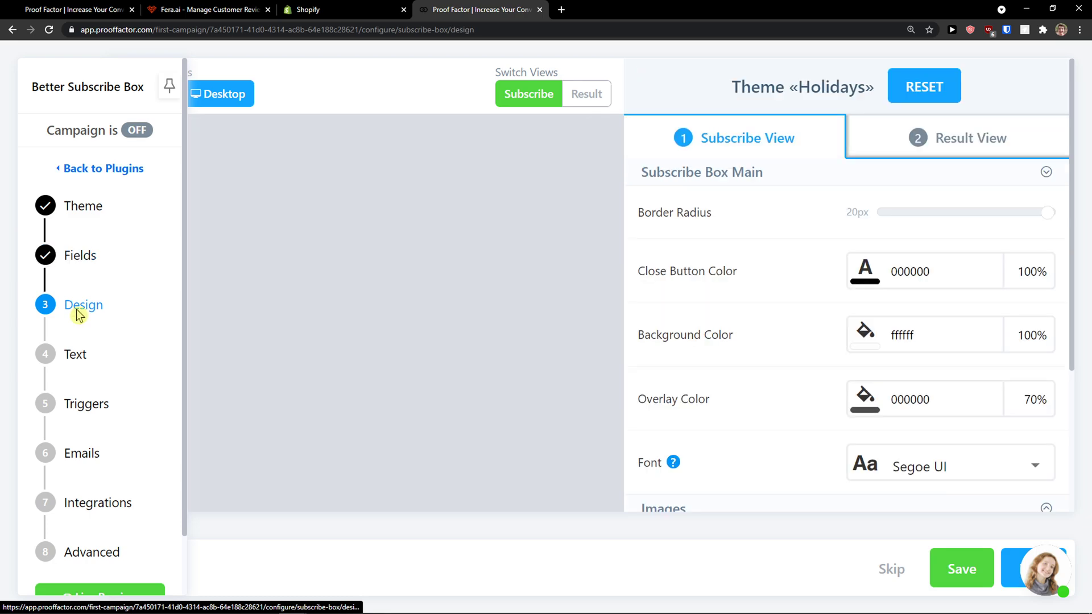
left_click(88, 356)
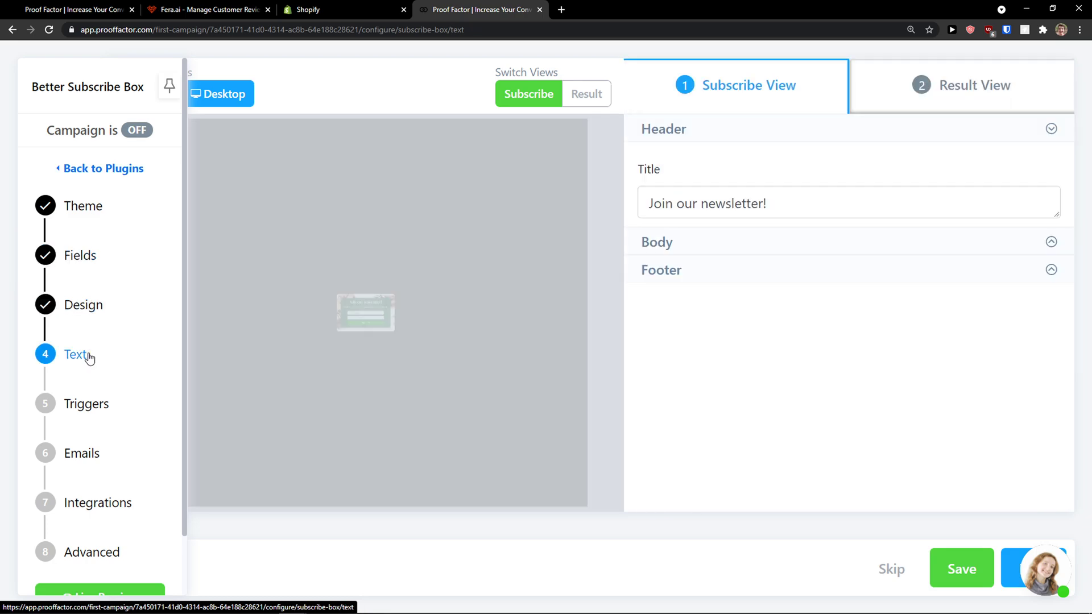
left_click(97, 401)
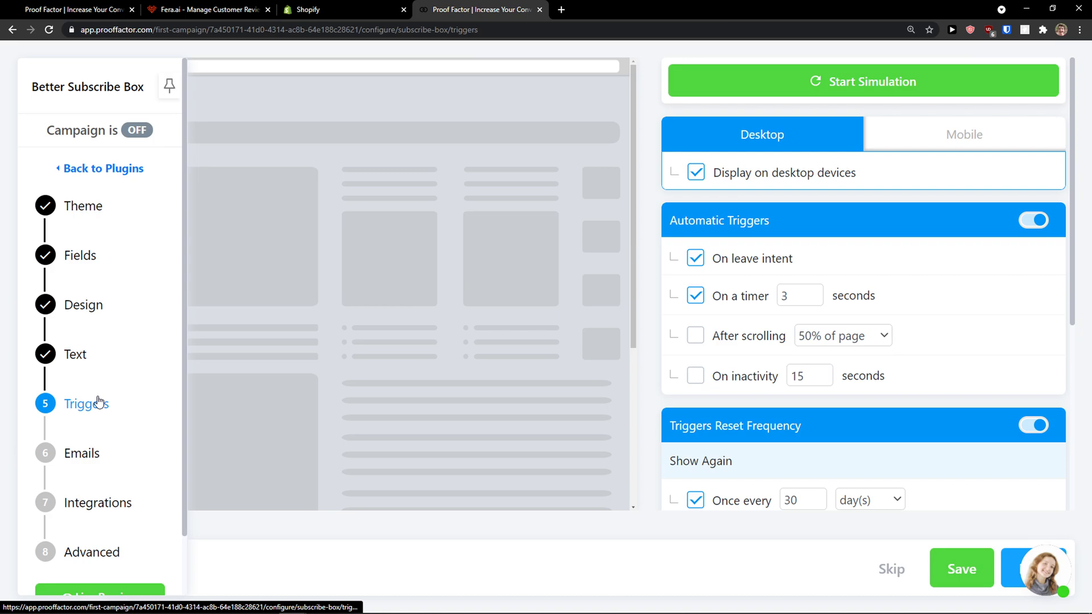
left_click(91, 453)
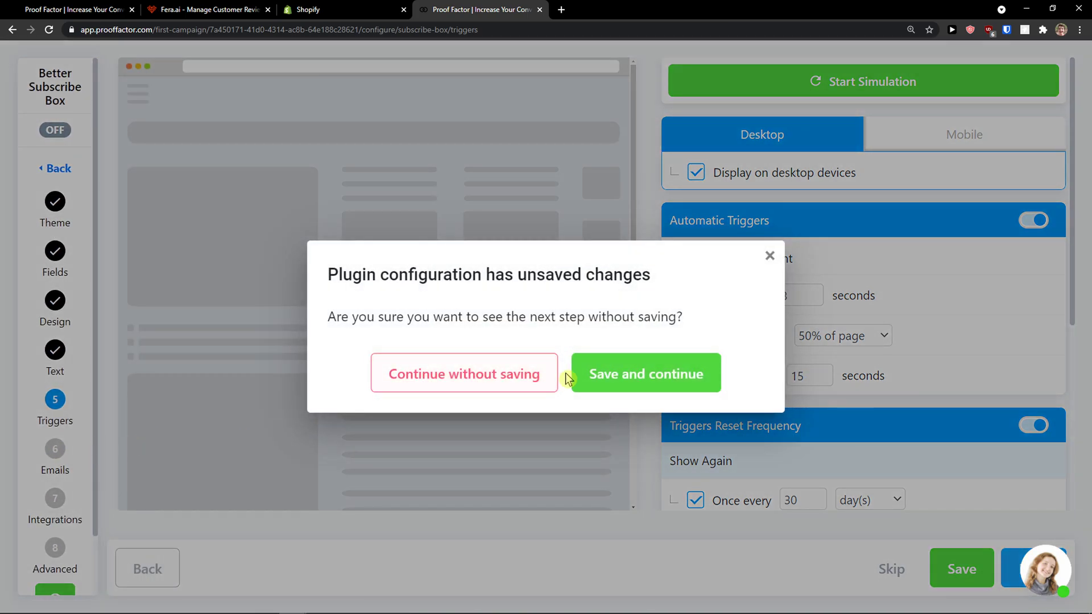
left_click(574, 374)
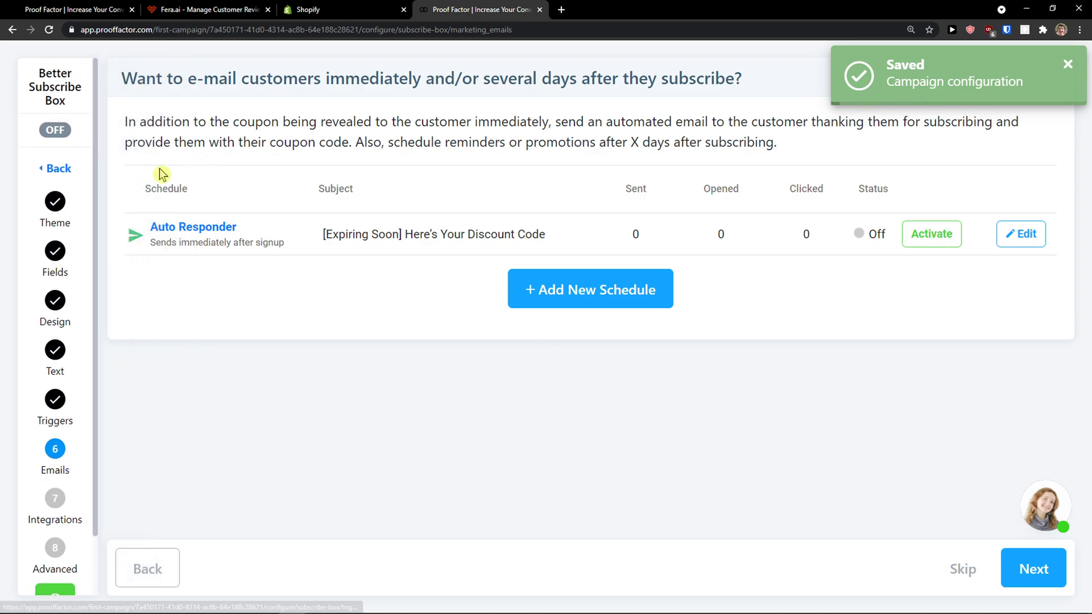
left_click(75, 170)
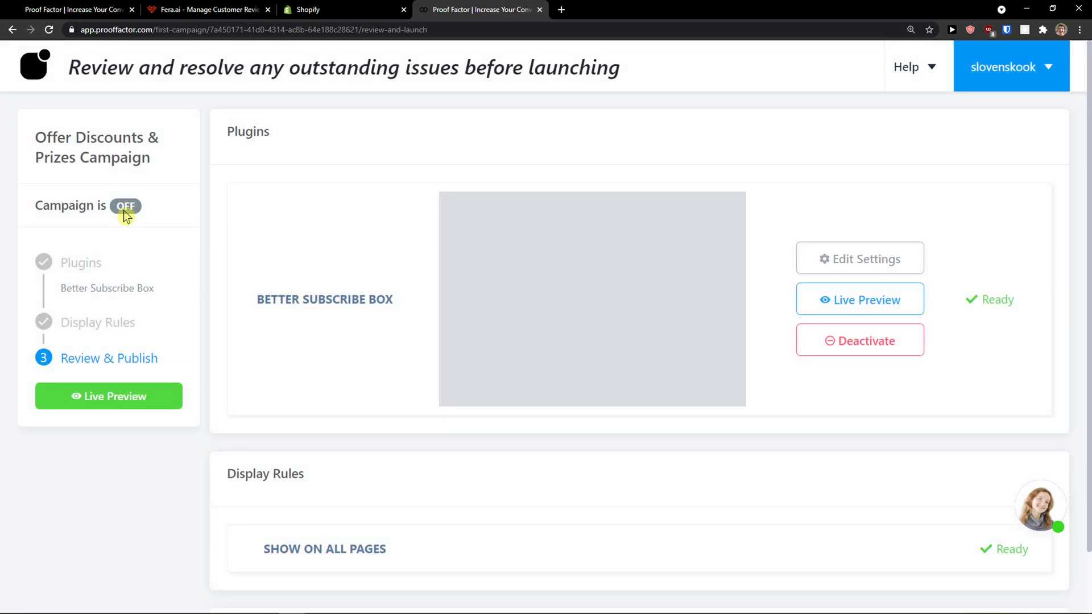
Publish the Offer Discounts & Prizes campaign live and create a campaign named New campaign.
scroll(124, 215, "down", 1)
scroll(124, 215, "down", 1)
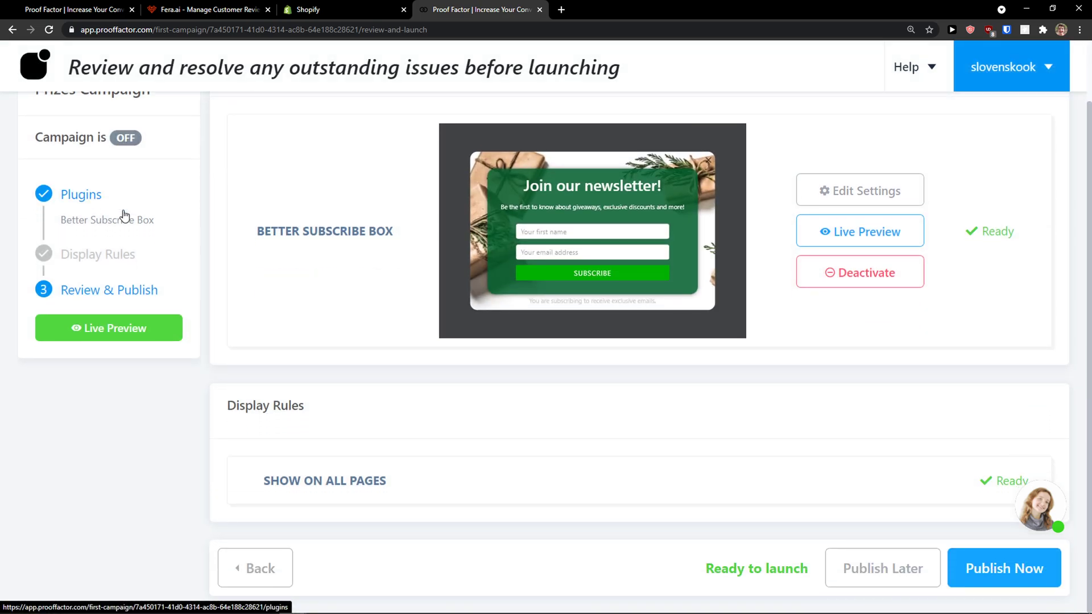
scroll(945, 560, "up", 1)
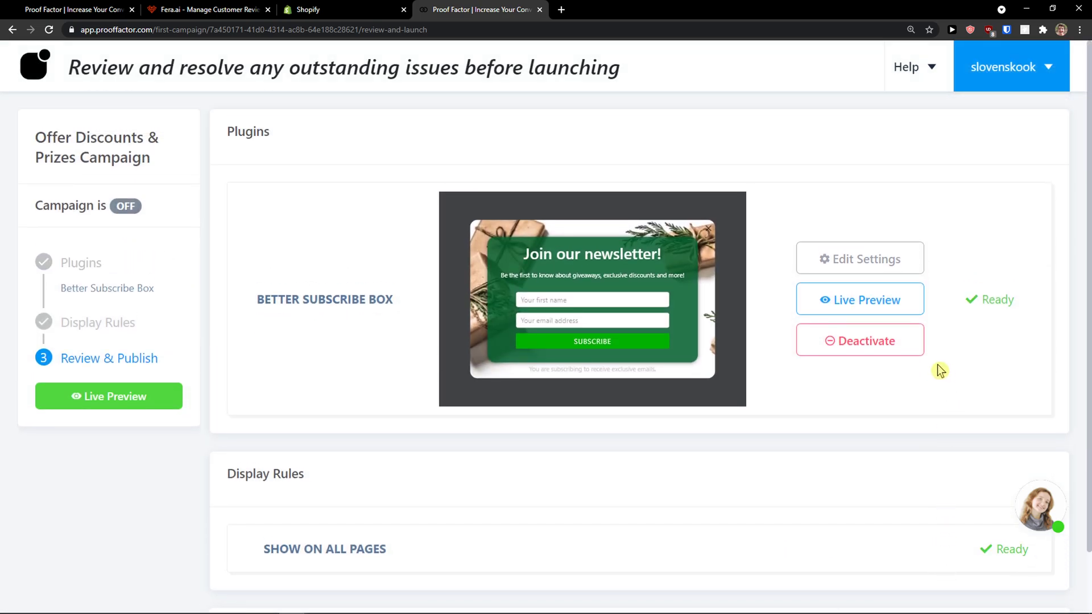
scroll(767, 393, "down", 1)
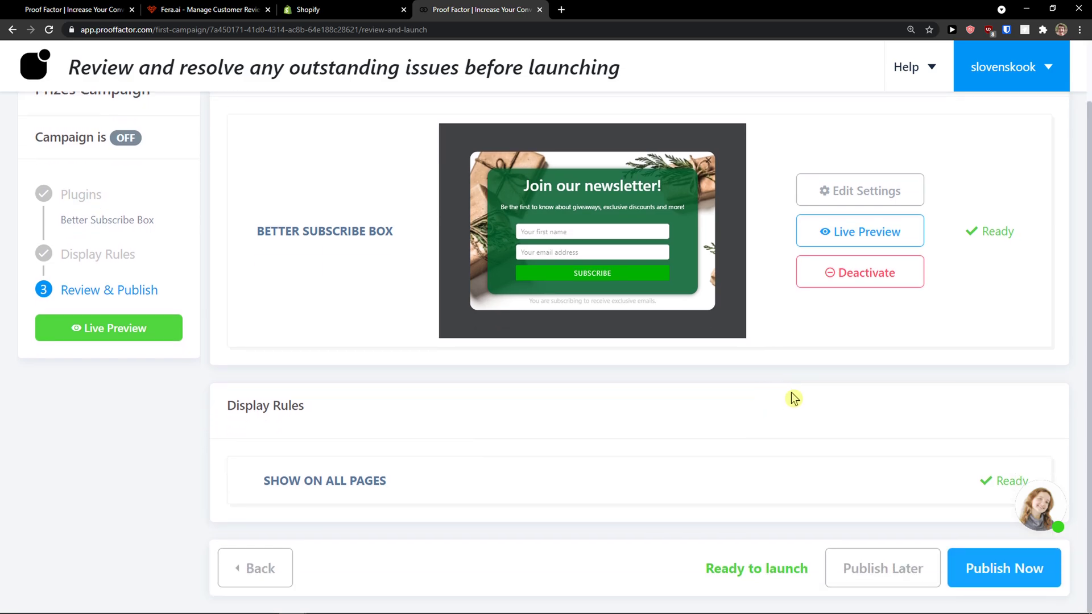
left_click(976, 565)
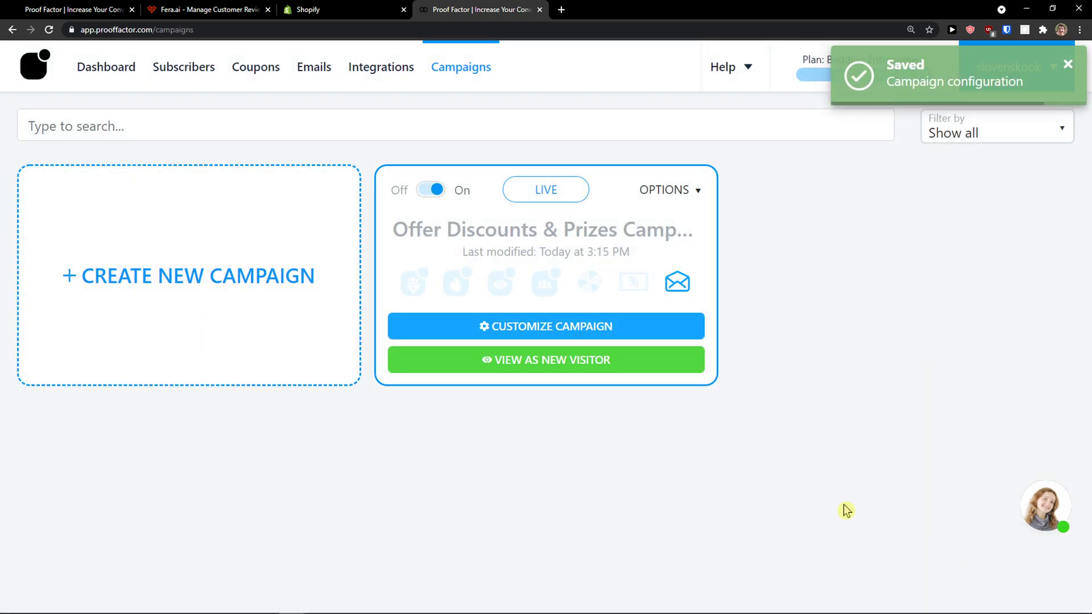
left_click(286, 276)
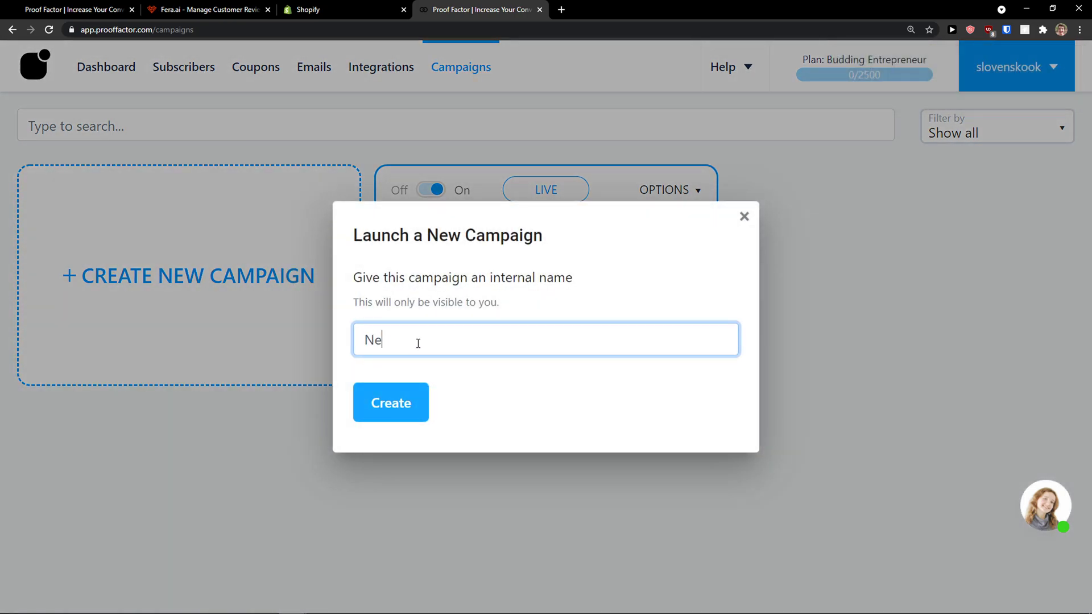
left_click(382, 398)
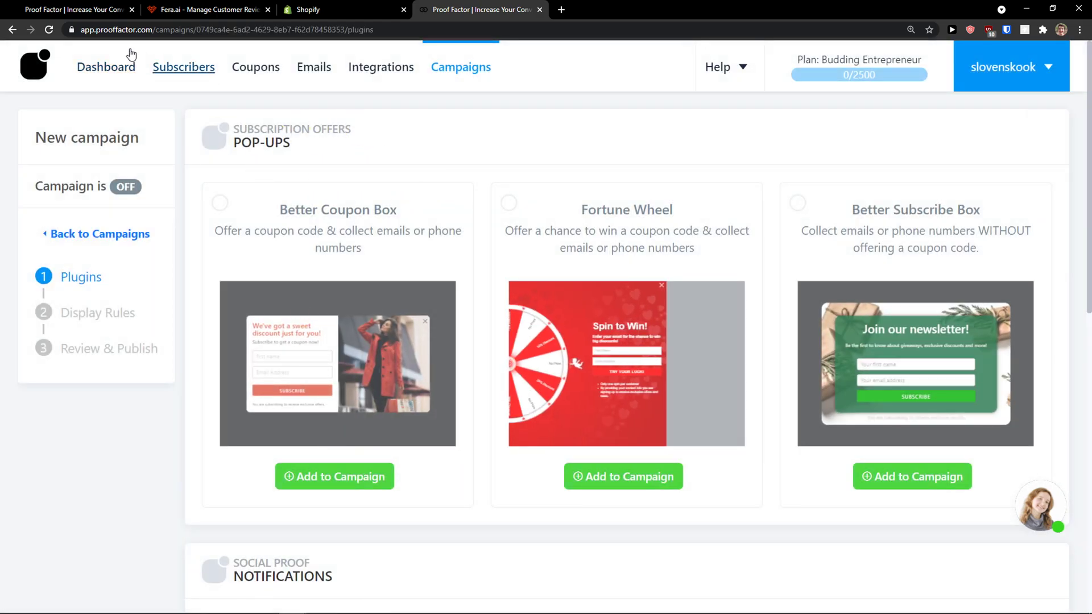
Browse the Dashboard, Subscribers, Coupons and Emails pages.
left_click(116, 70)
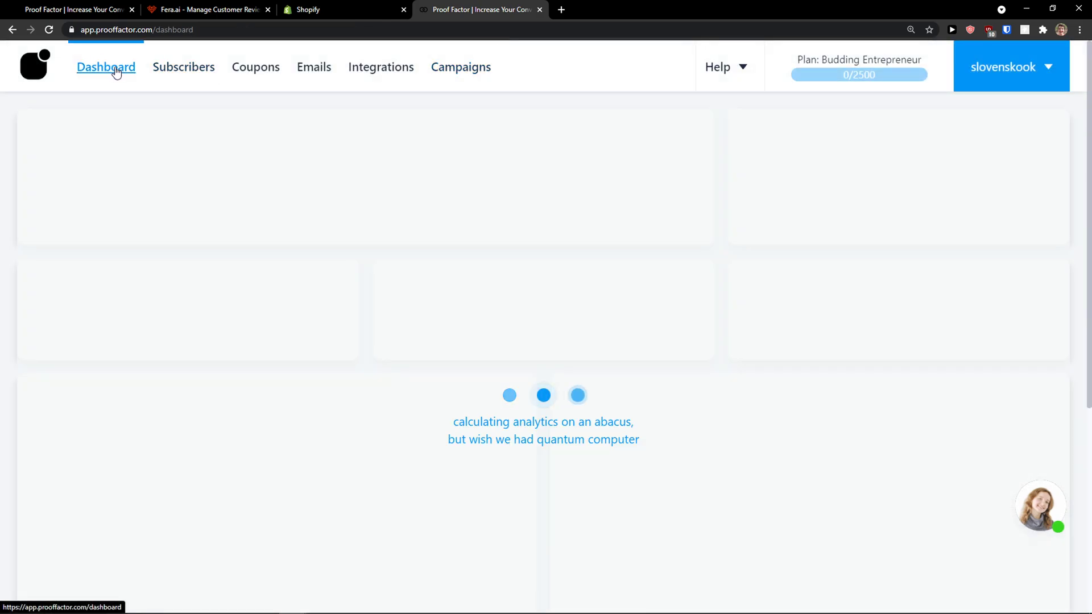
left_click(182, 68)
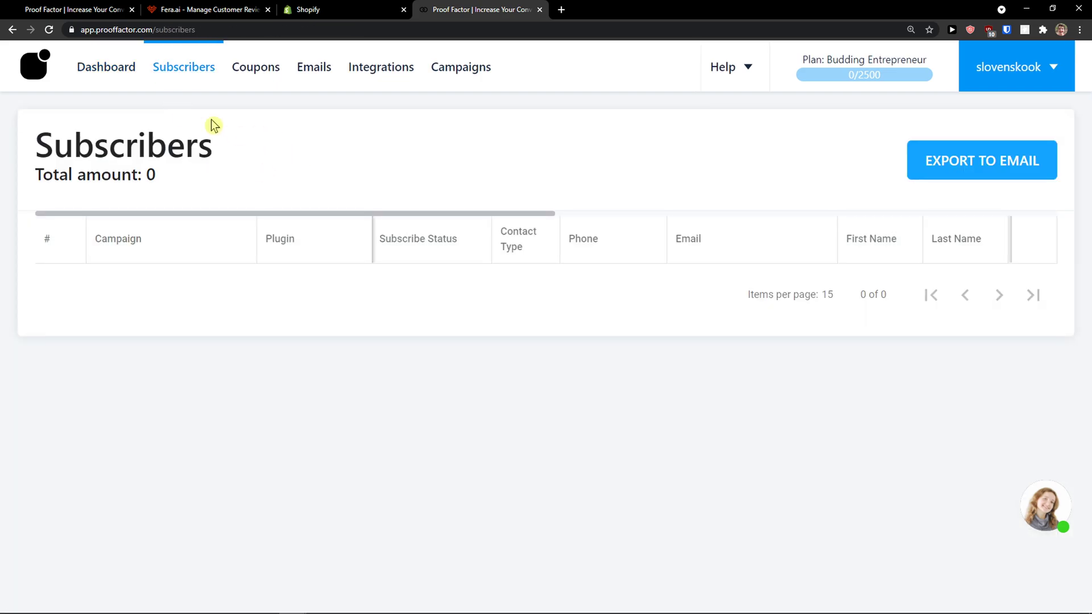
left_click(248, 72)
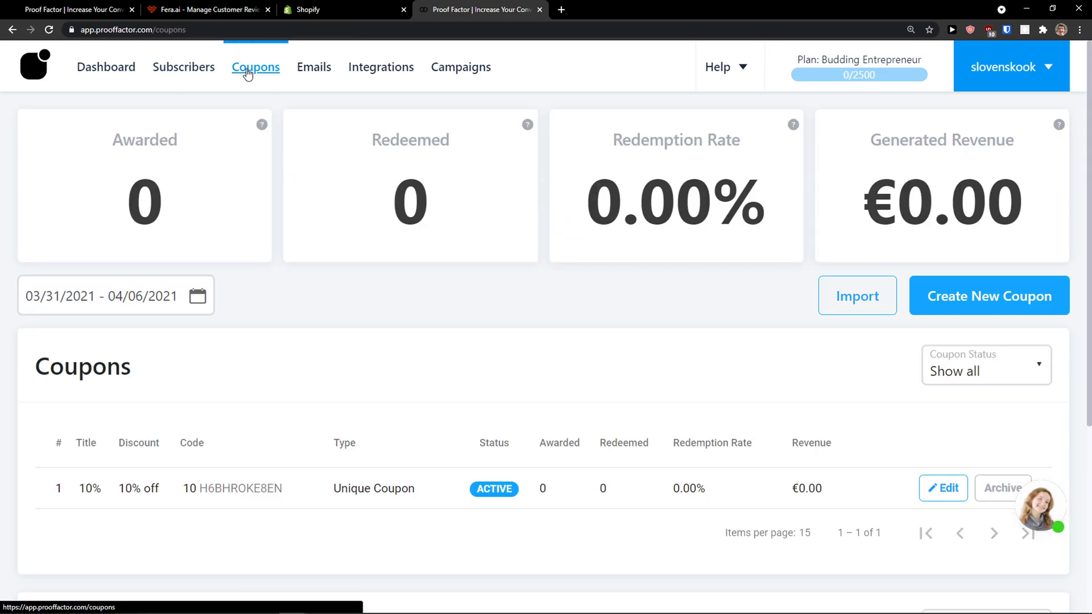
scroll(288, 160, "down", 3)
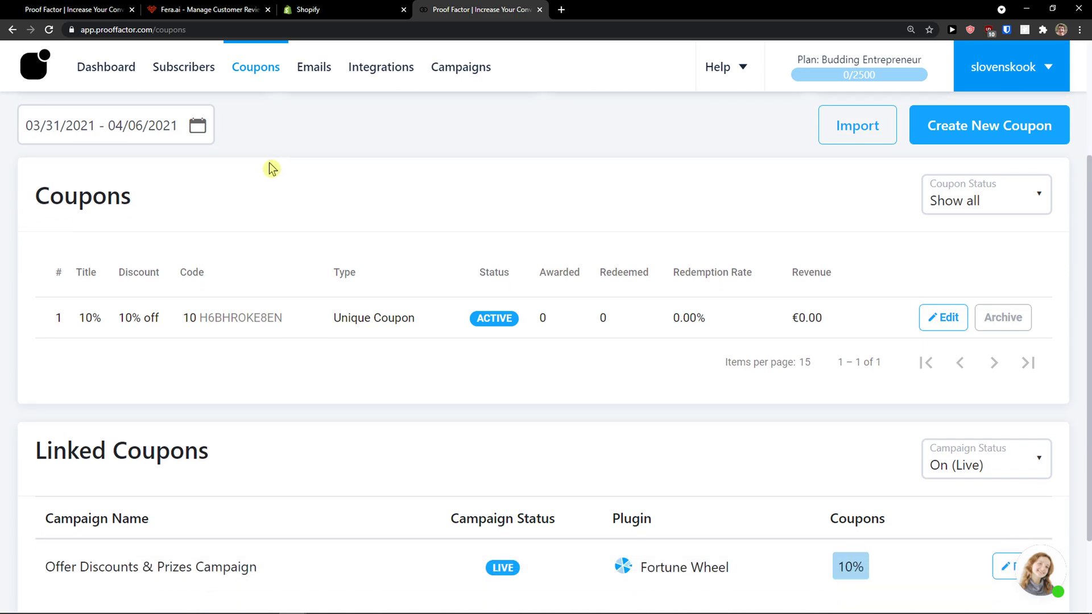
left_click(314, 67)
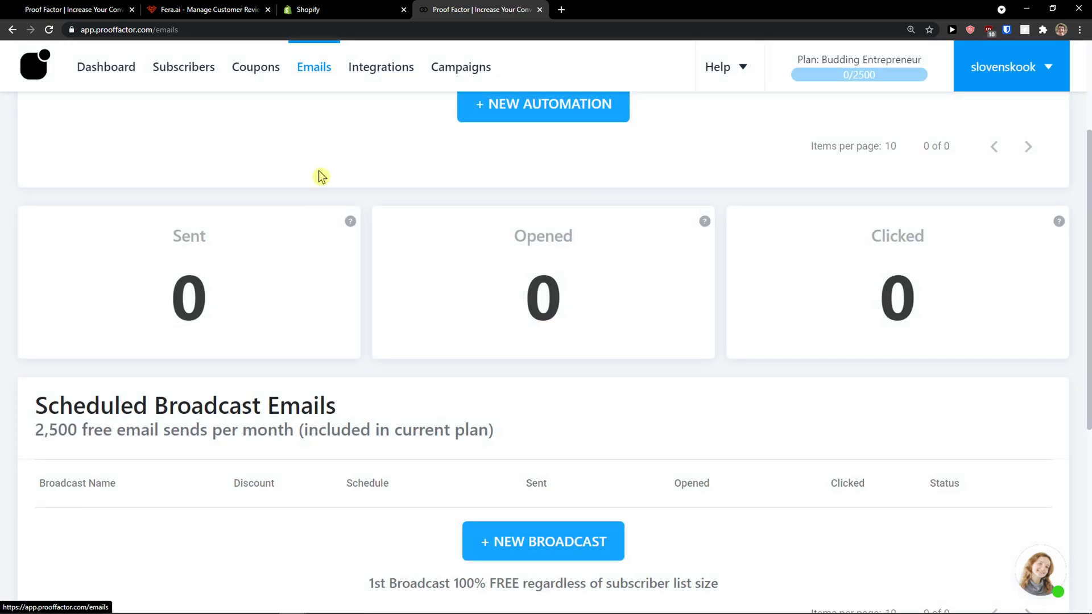
scroll(318, 176, "down", 4)
scroll(310, 166, "down", 2)
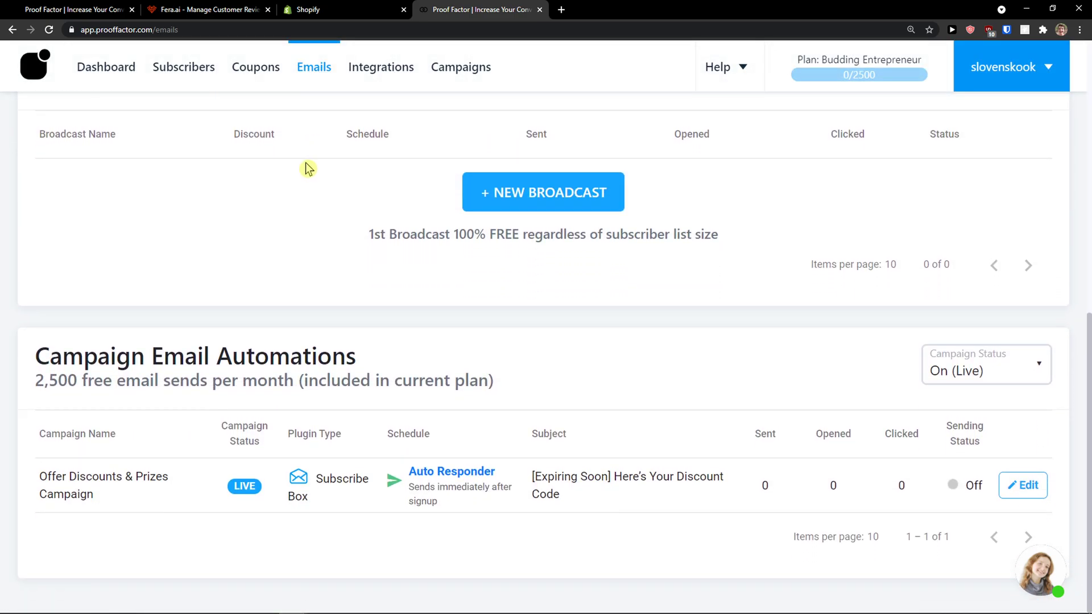
scroll(305, 163, "up", 6)
Try the SMS, email and Email & SMS filters on Integrations, then return to Campaigns.
left_click(405, 68)
scroll(264, 200, "down", 1)
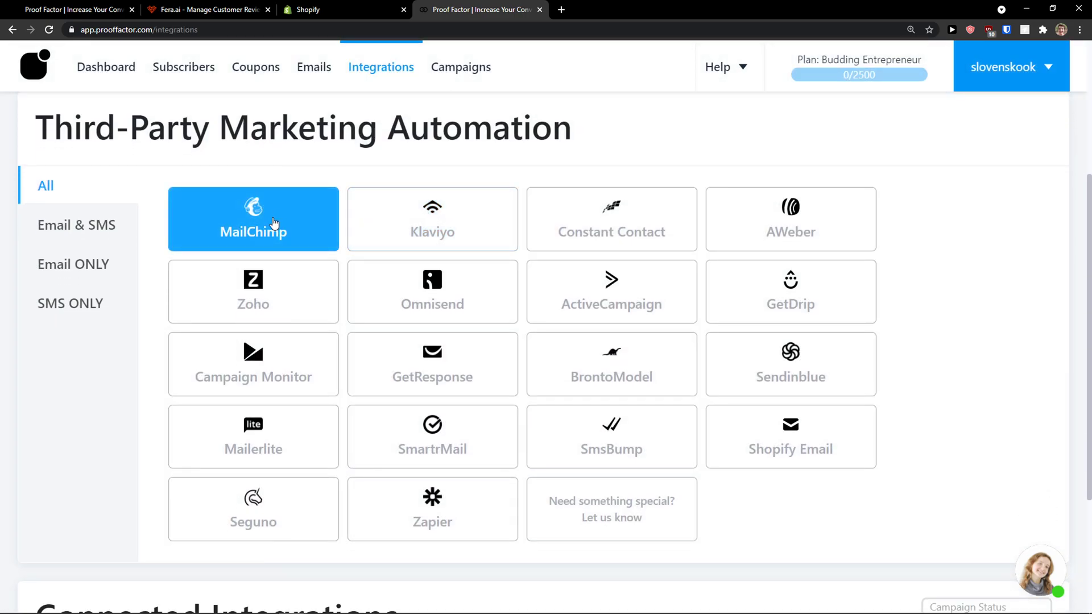
left_click(85, 302)
left_click(79, 304)
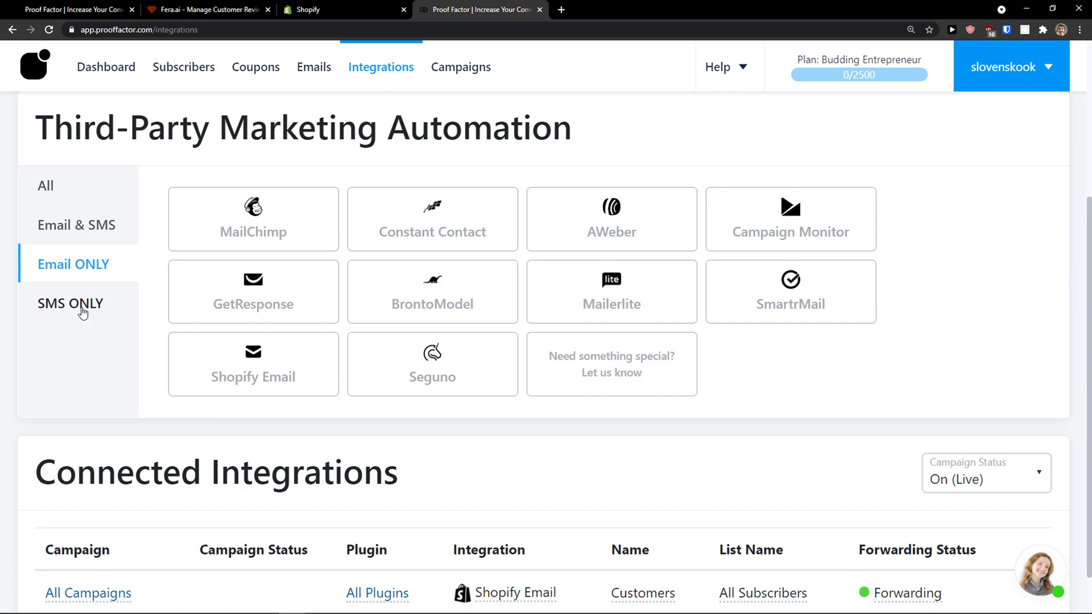
left_click(90, 241)
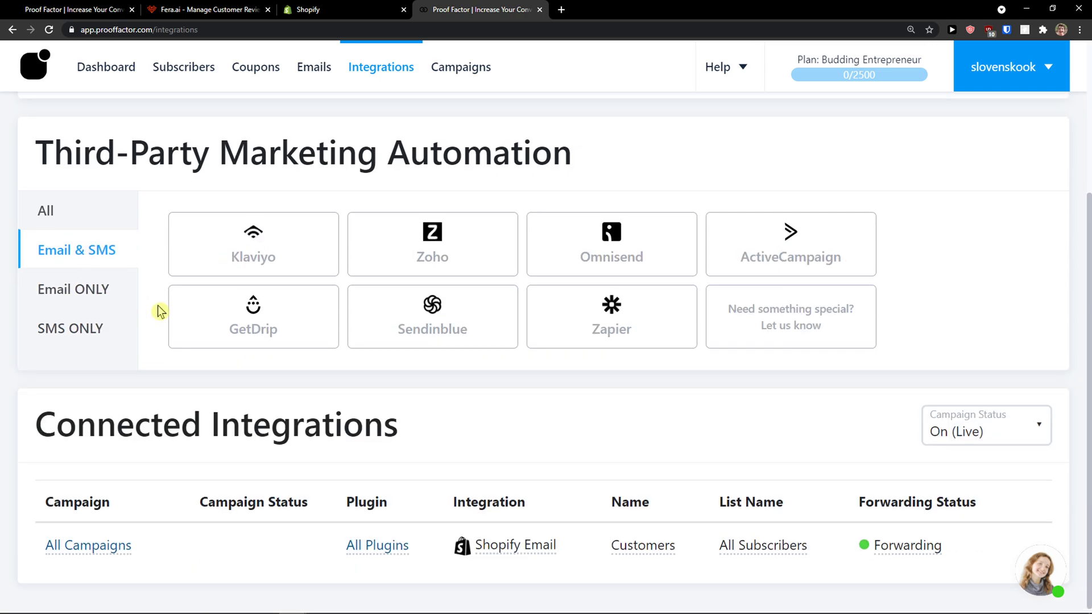
scroll(159, 309, "up", 4)
left_click(458, 68)
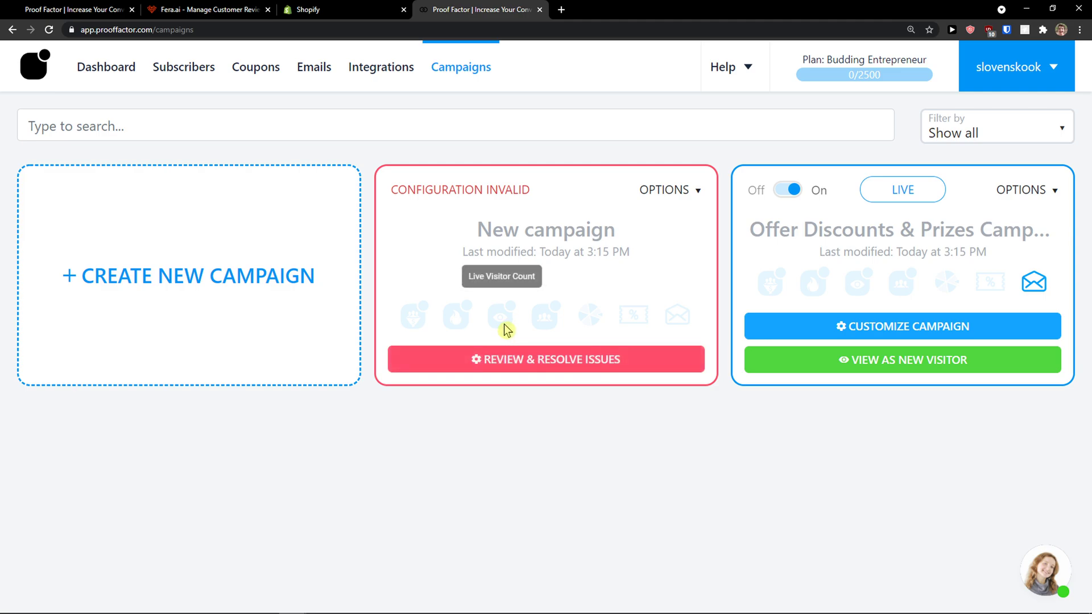
Create another campaign named New campaign from the launch dialog.
left_click(261, 298)
left_click(446, 339)
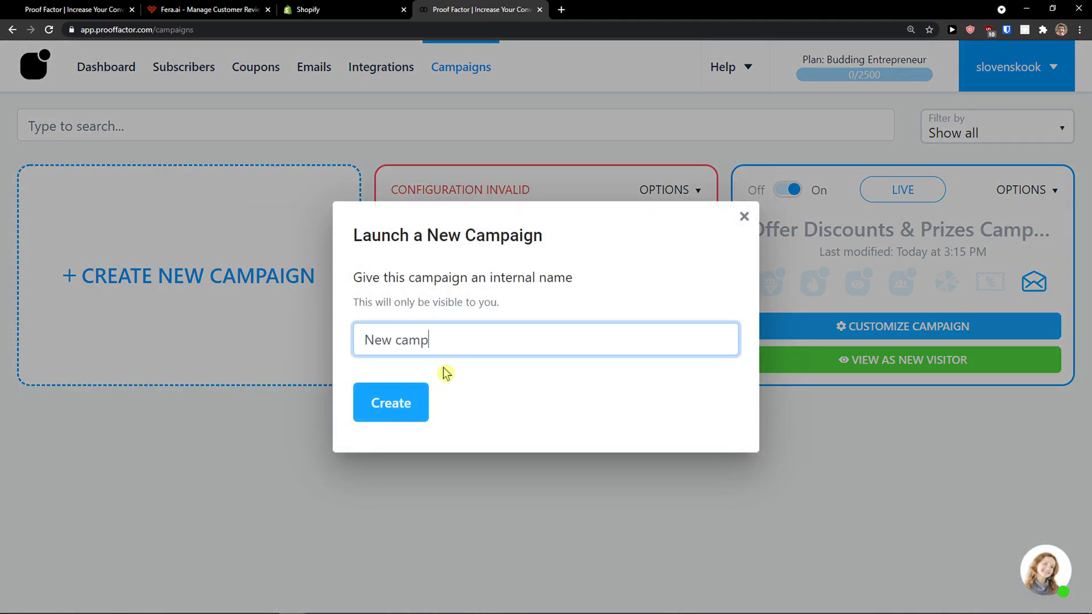
left_click(411, 413)
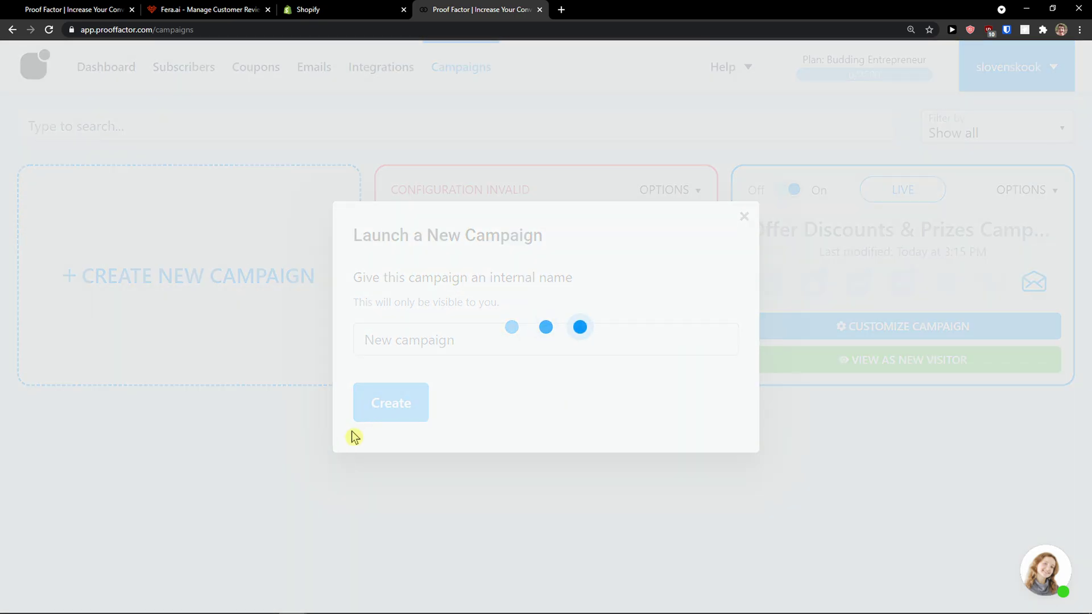